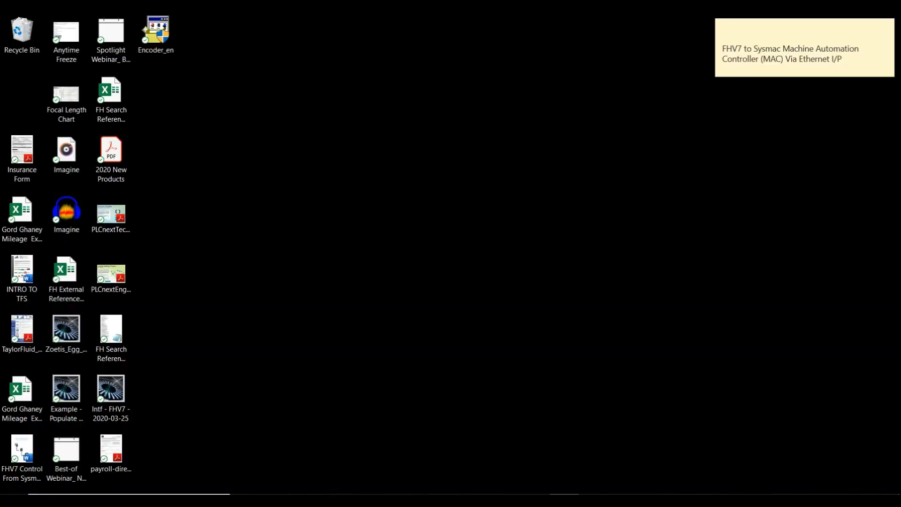
Step: Open the FH_FHV Launcher and run its Remote Operation Tool for version FHVX-XXX Ver.6.21
{"action": "left_click", "coordinate": [129, 500]}
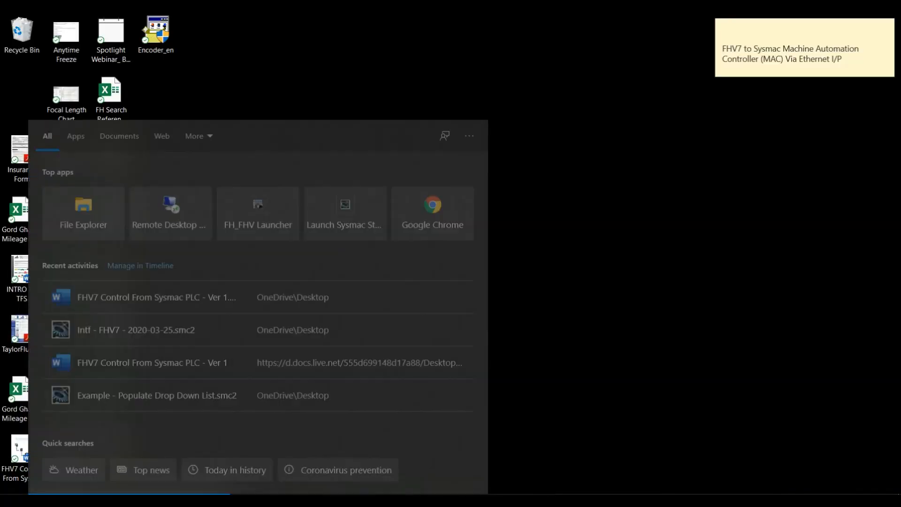
{"action": "type", "text": "fh"}
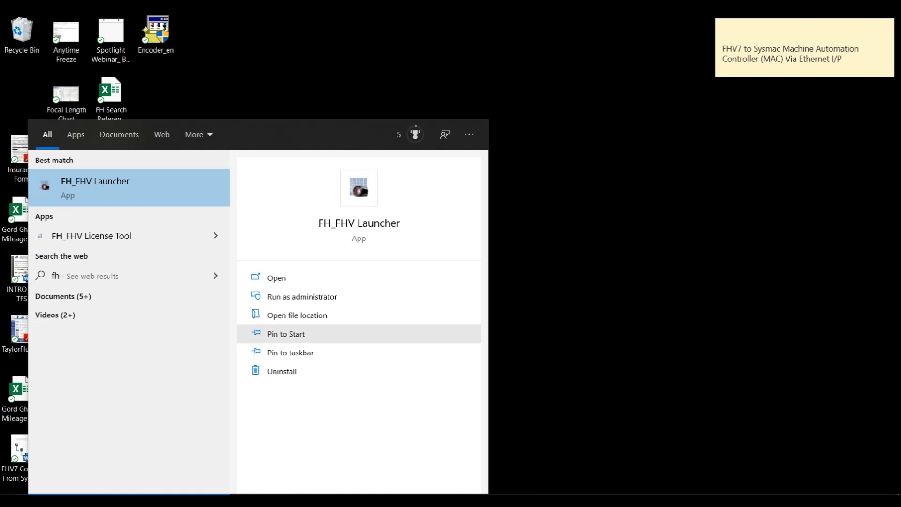
{"action": "left_click", "coordinate": [359, 223]}
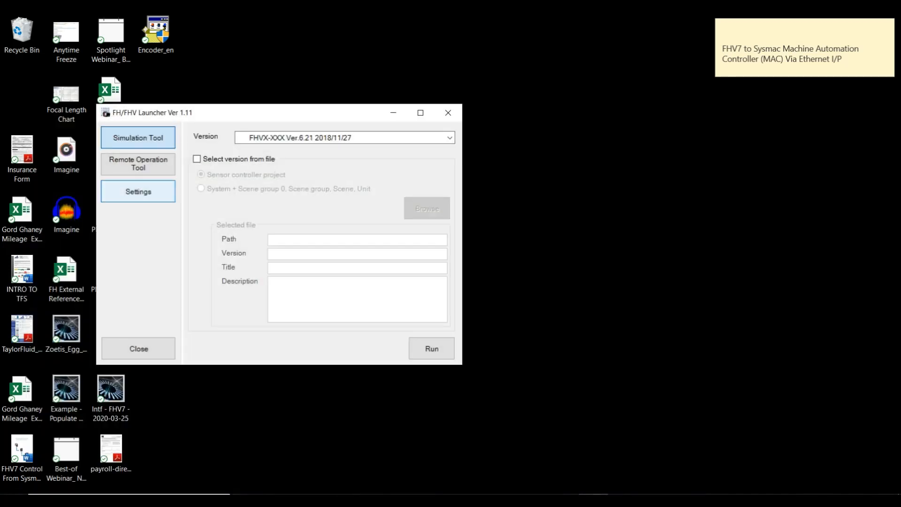
{"action": "left_click", "coordinate": [138, 165]}
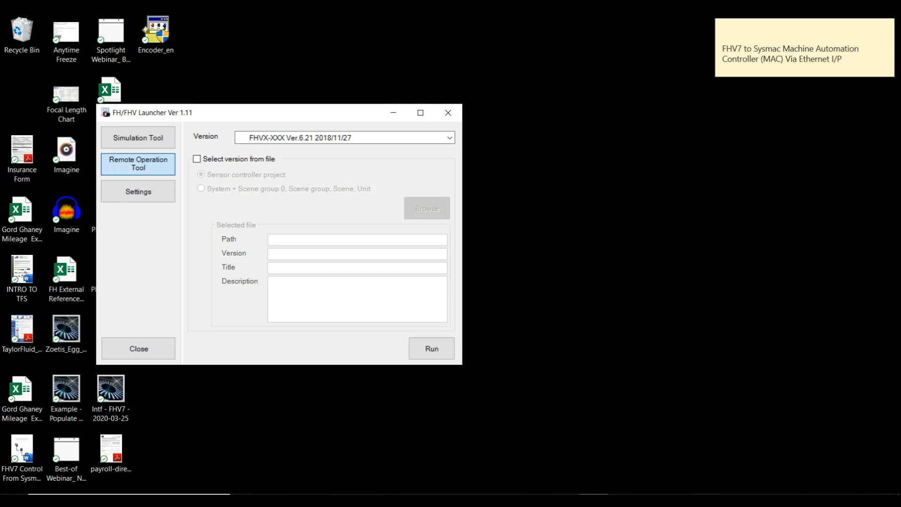
{"action": "left_click", "coordinate": [432, 348]}
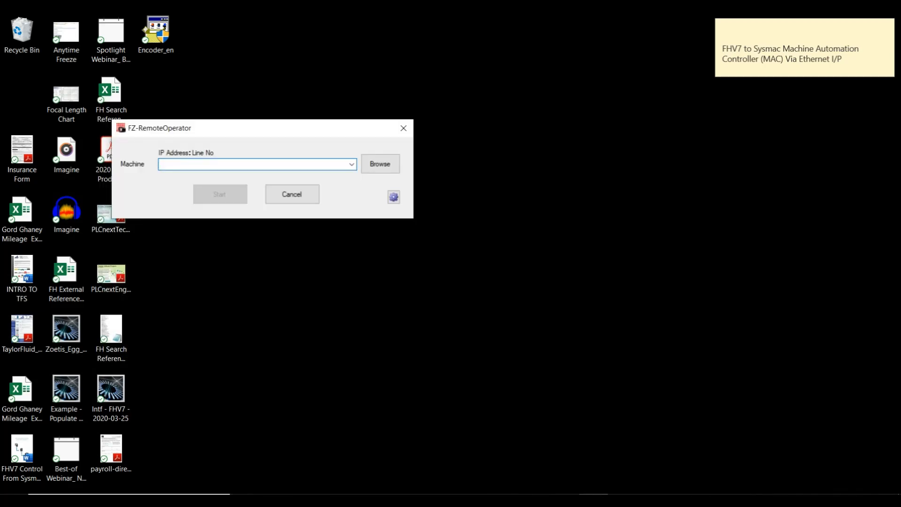
Step: Connect the remote operator to the camera at 192.168.1.100, line 0
{"action": "left_click", "coordinate": [351, 165]}
{"action": "left_click", "coordinate": [257, 174]}
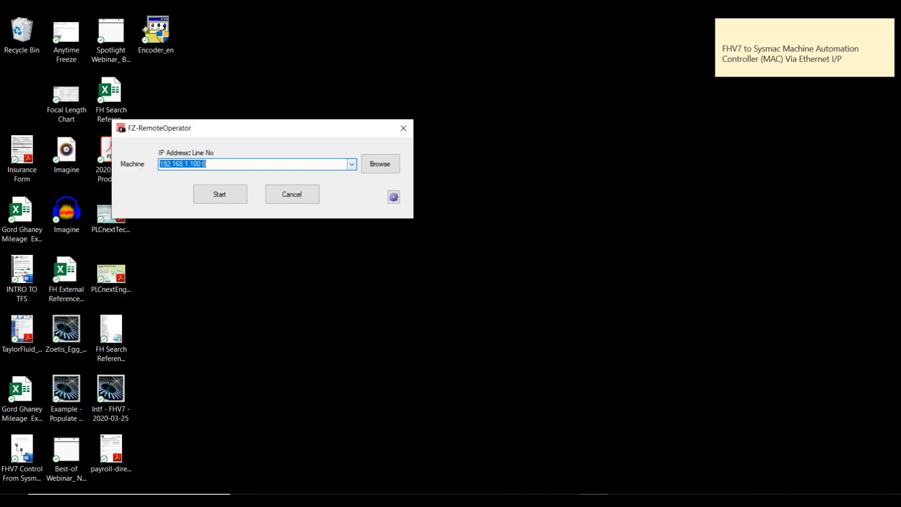
{"action": "key", "text": "Return"}
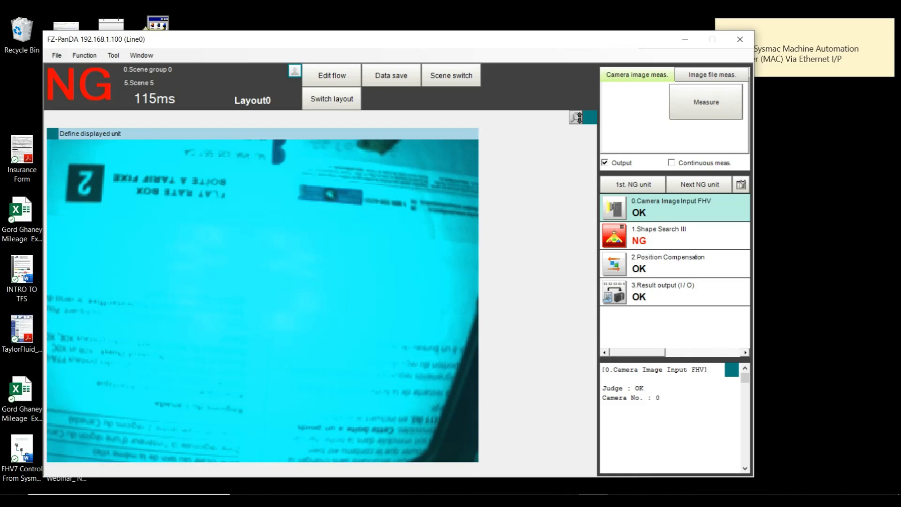
Step: Review the camera's IP address settings under Ethernet (Normal(UDP)) in the System Settings, and close them
{"action": "left_click", "coordinate": [113, 55]}
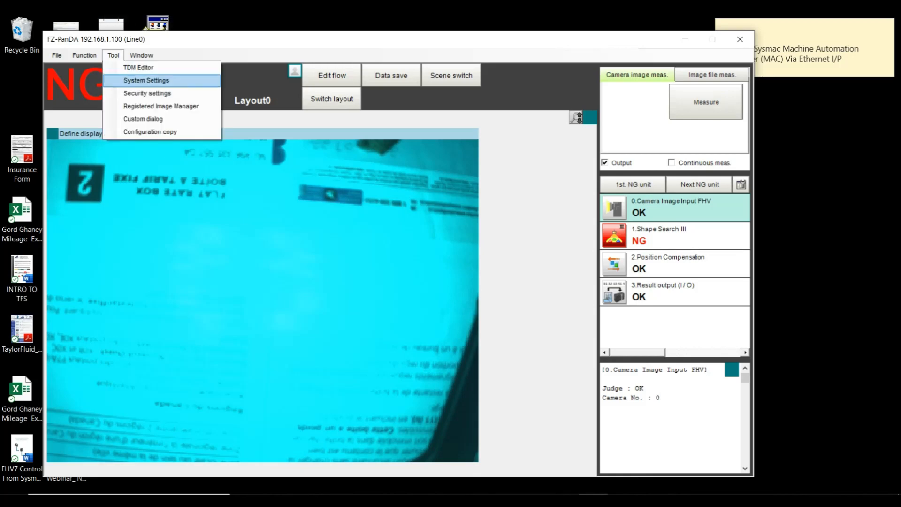
{"action": "key", "text": "Escape"}
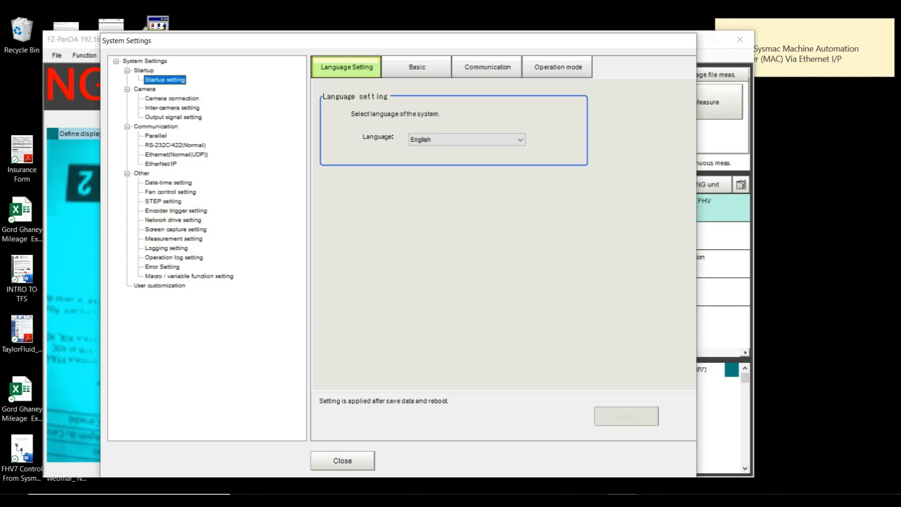
{"action": "left_click", "coordinate": [176, 154]}
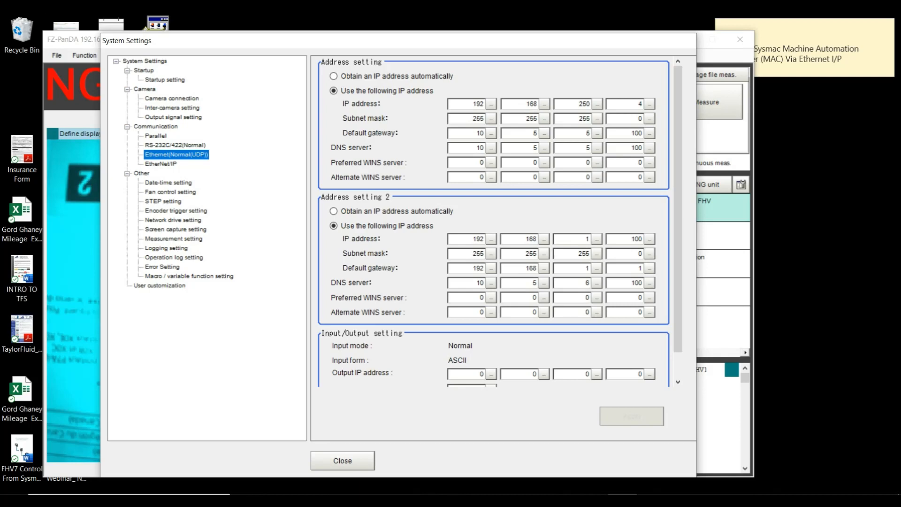
{"action": "key", "text": "alt+Tab"}
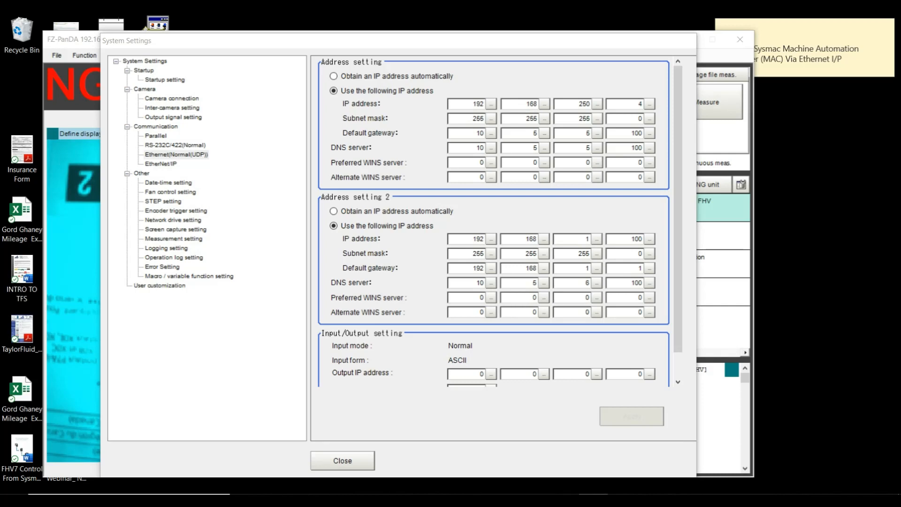
{"action": "left_click", "coordinate": [343, 460]}
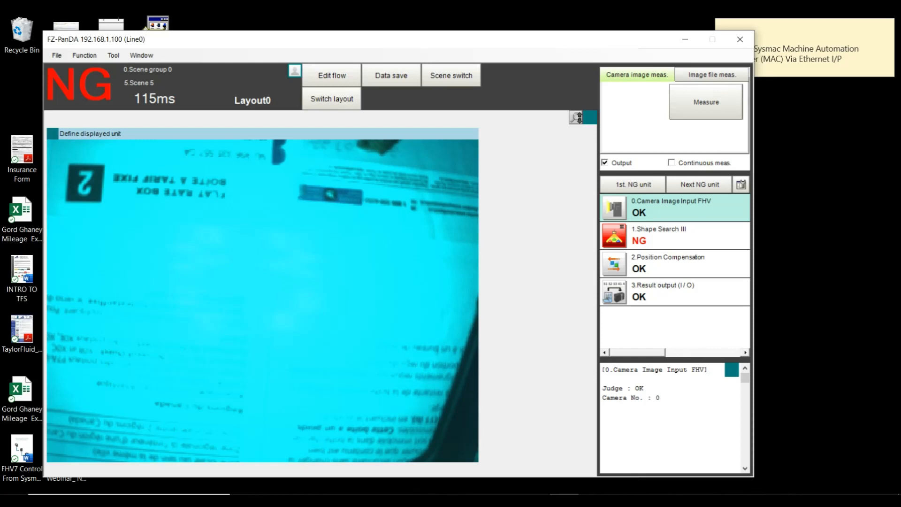
Step: Save the camera's settings and restart its system
{"action": "left_click", "coordinate": [391, 75]}
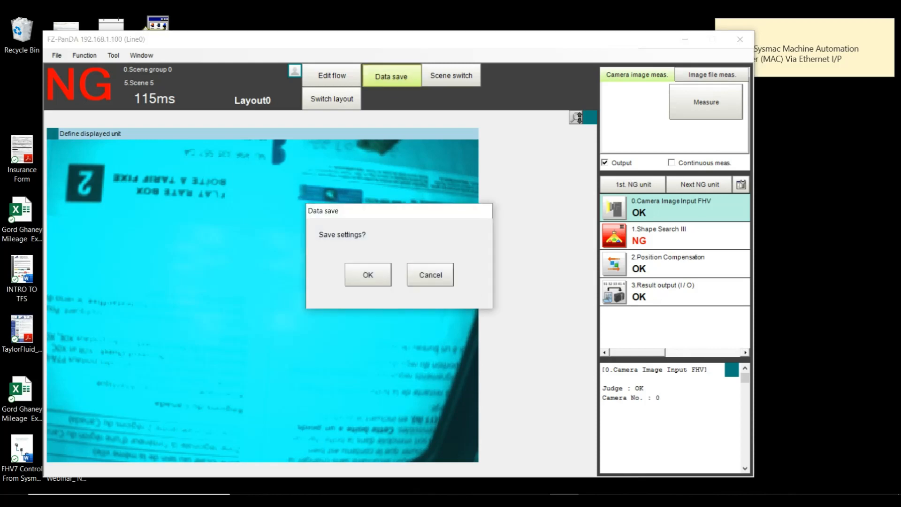
{"action": "left_click", "coordinate": [368, 275]}
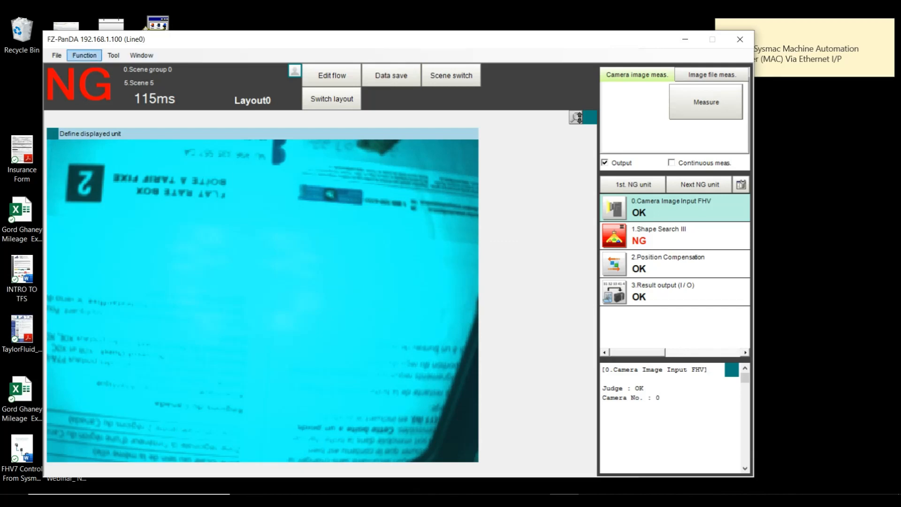
{"action": "left_click", "coordinate": [84, 54]}
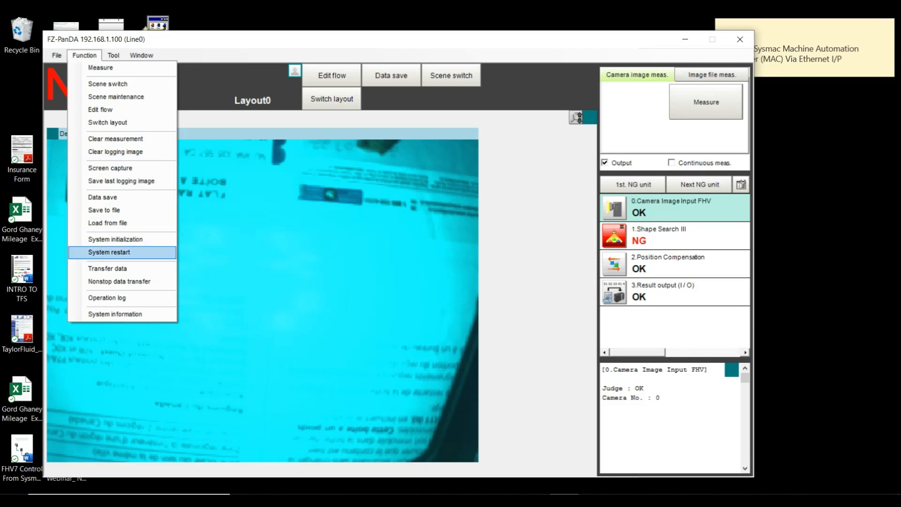
{"action": "left_click", "coordinate": [109, 251]}
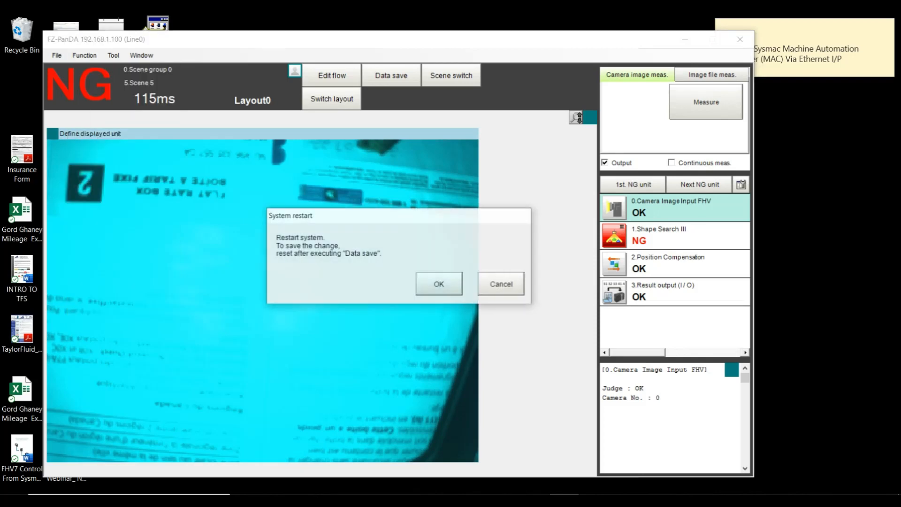
{"action": "left_click", "coordinate": [439, 284]}
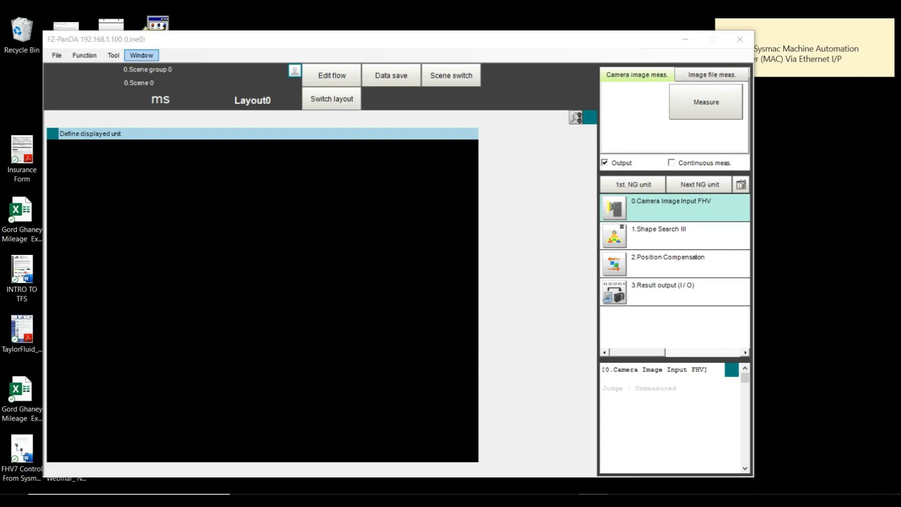
Step: In the startup communication settings, select EtherNet/IP as the Fieldbus module, apply it and close the System Settings
{"action": "left_click", "coordinate": [113, 55]}
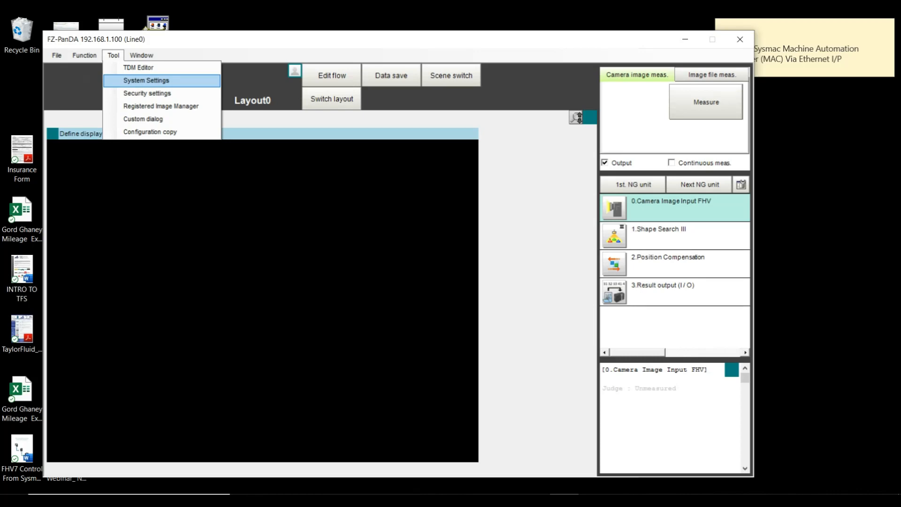
{"action": "left_click", "coordinate": [146, 81]}
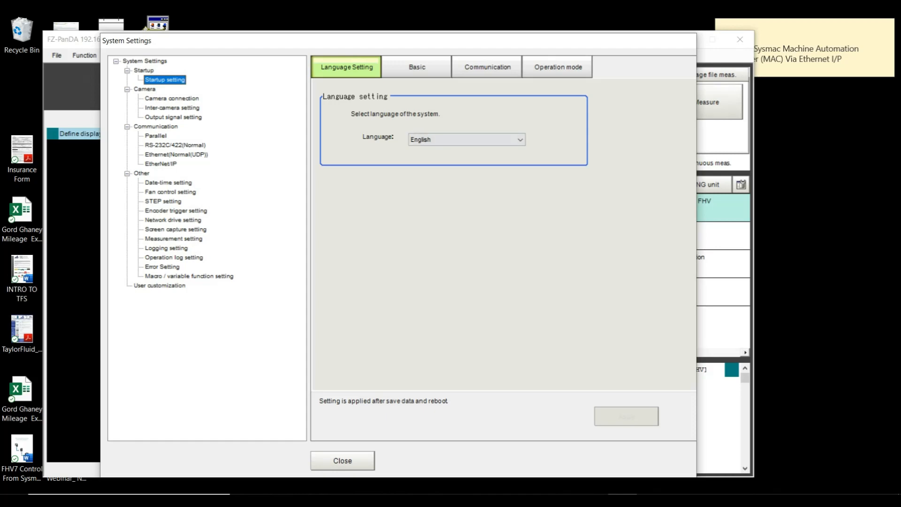
{"action": "left_click", "coordinate": [487, 67]}
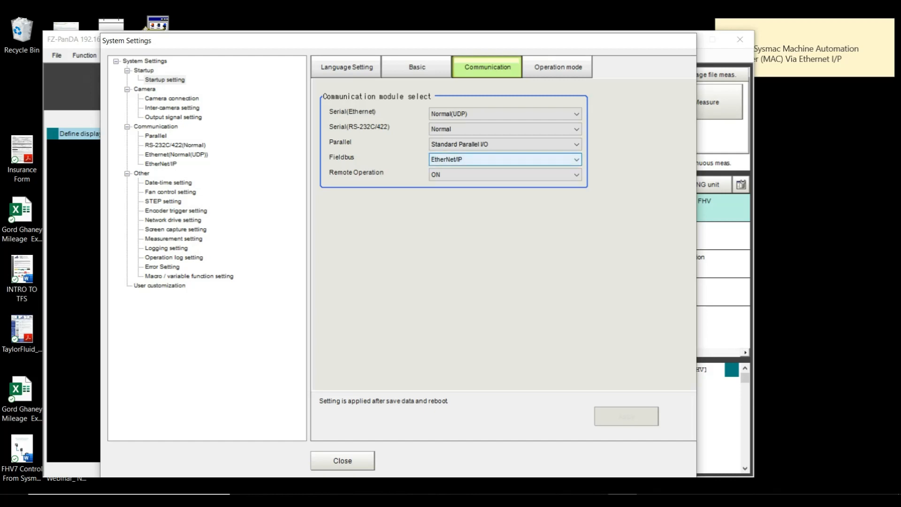
{"action": "left_click", "coordinate": [505, 159]}
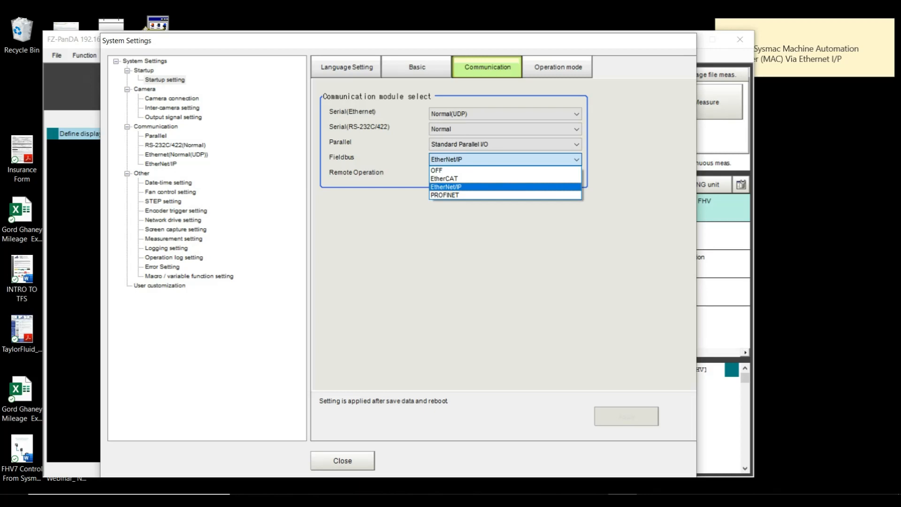
{"action": "key", "text": "Return"}
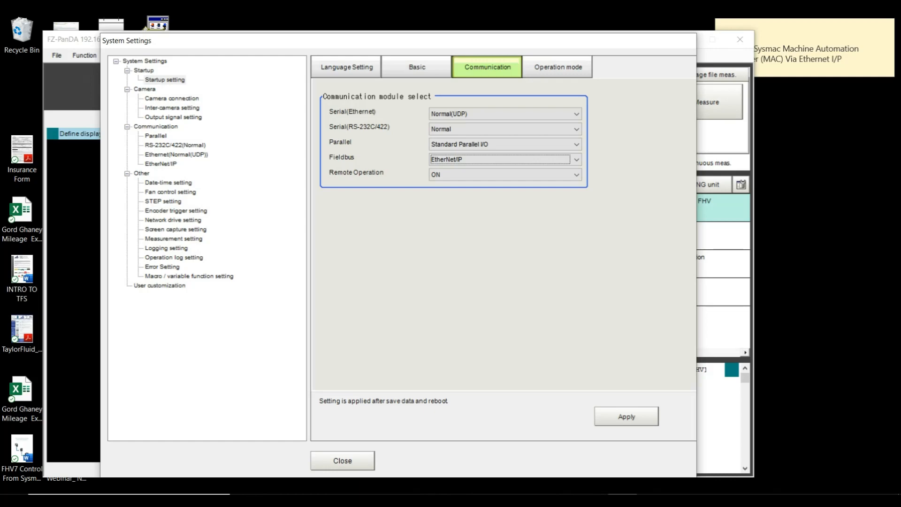
{"action": "key", "text": "Return"}
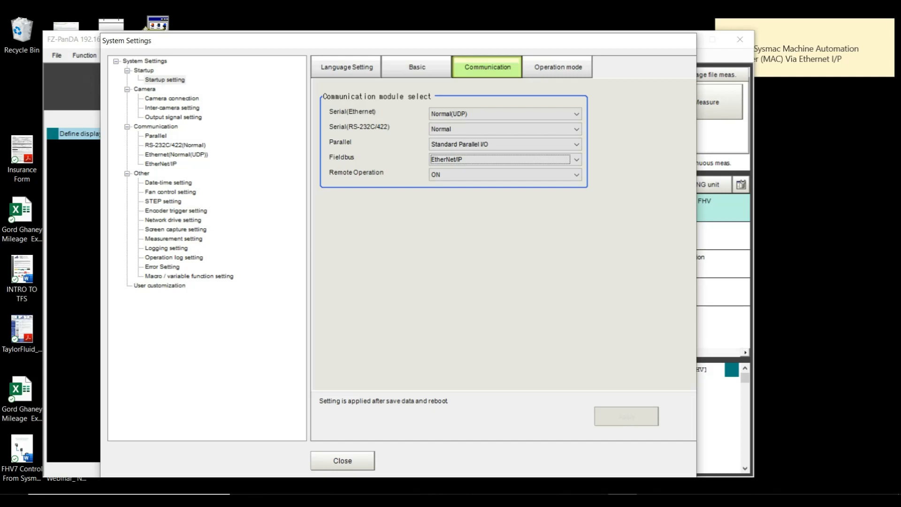
{"action": "left_click", "coordinate": [342, 460]}
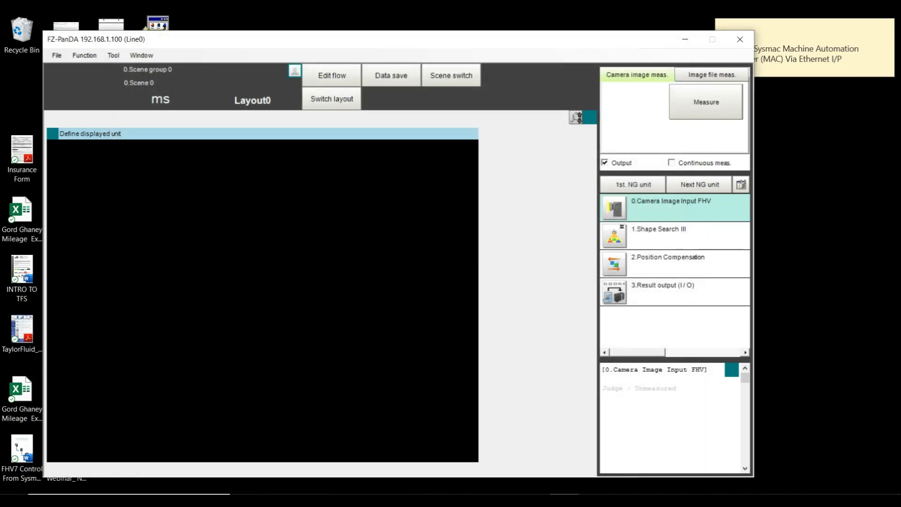
Step: Save the Fieldbus communication change to the camera and restart its system
{"action": "left_click", "coordinate": [391, 76]}
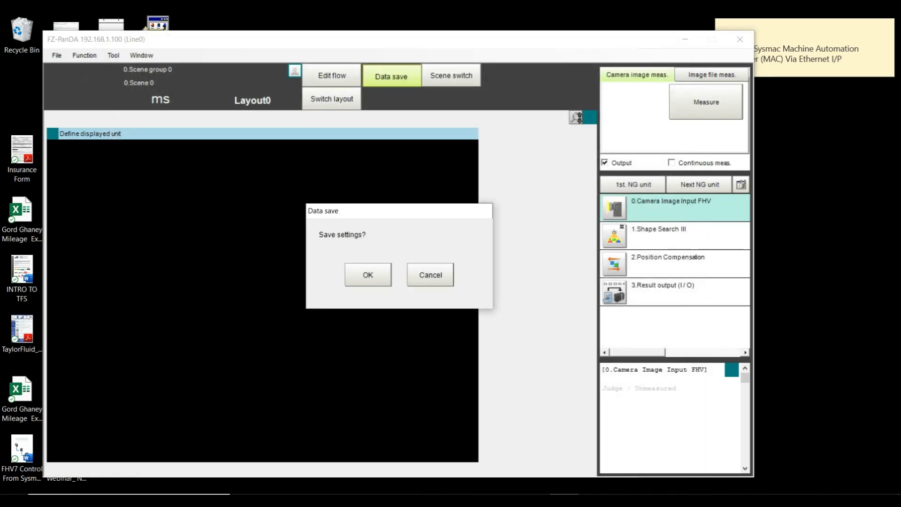
{"action": "left_click", "coordinate": [367, 274]}
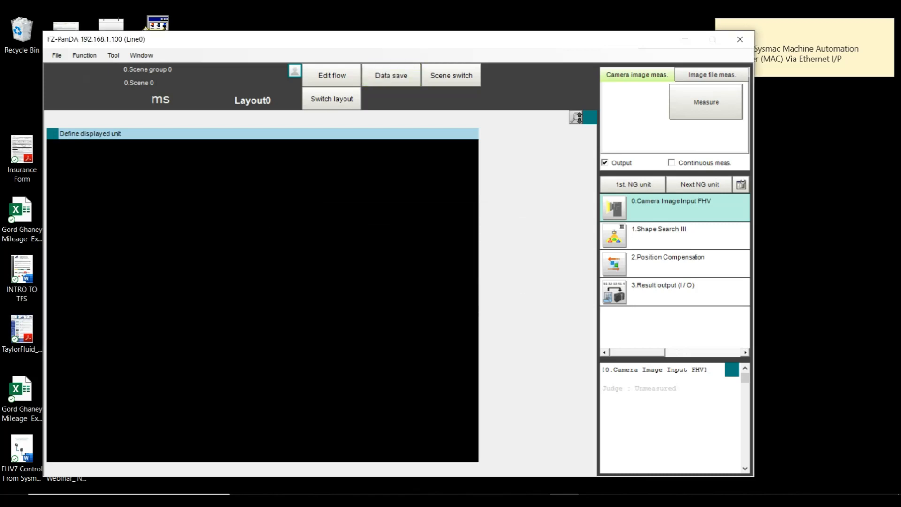
{"action": "left_click", "coordinate": [114, 55]}
{"action": "mouse_move", "coordinate": [84, 55]}
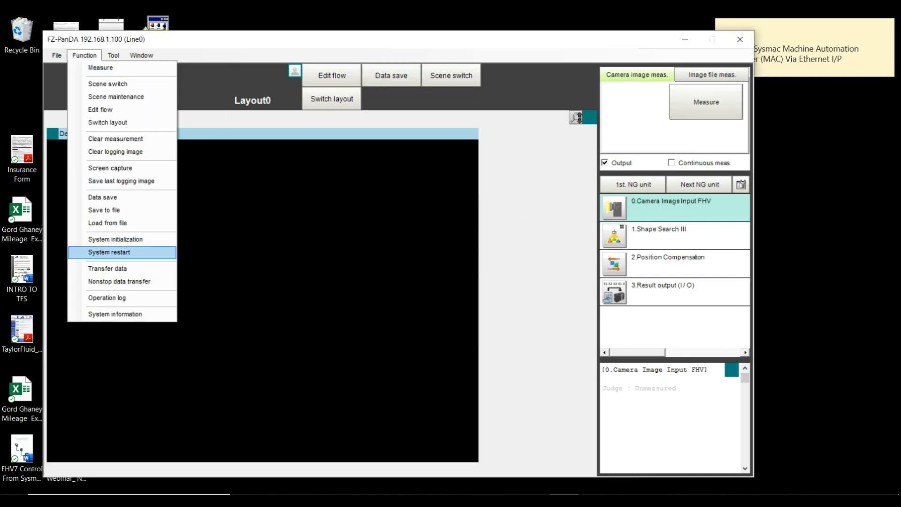
{"action": "left_click", "coordinate": [109, 252]}
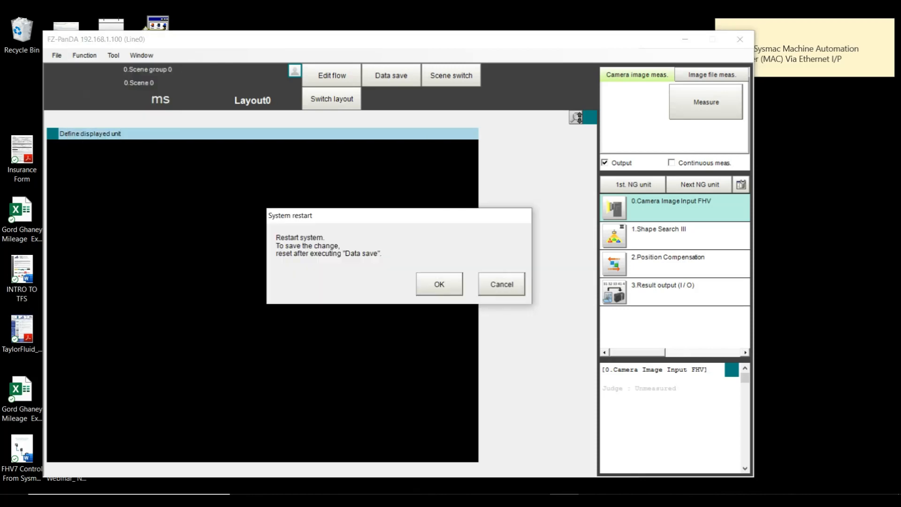
{"action": "left_click", "coordinate": [439, 283]}
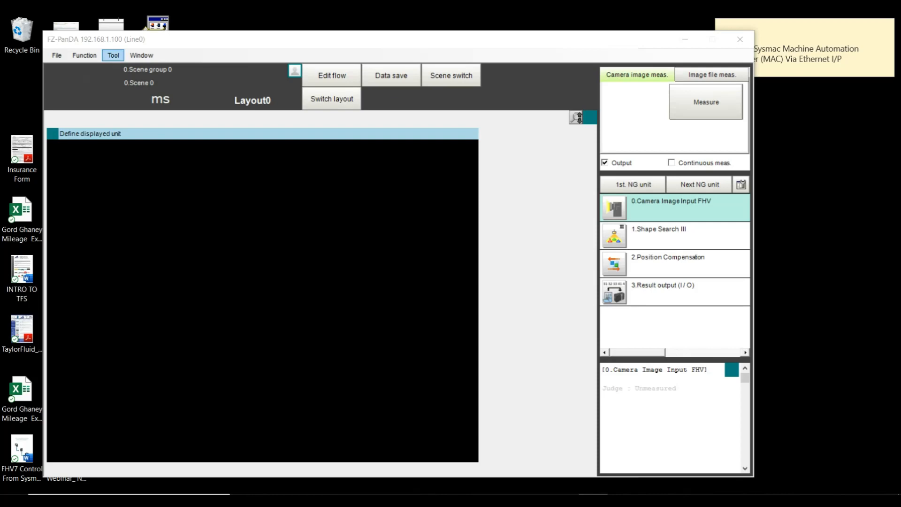
Step: Open the EtherNet/IP communication settings and review the output polarity, output control, timeout and output data size
{"action": "left_click", "coordinate": [113, 55]}
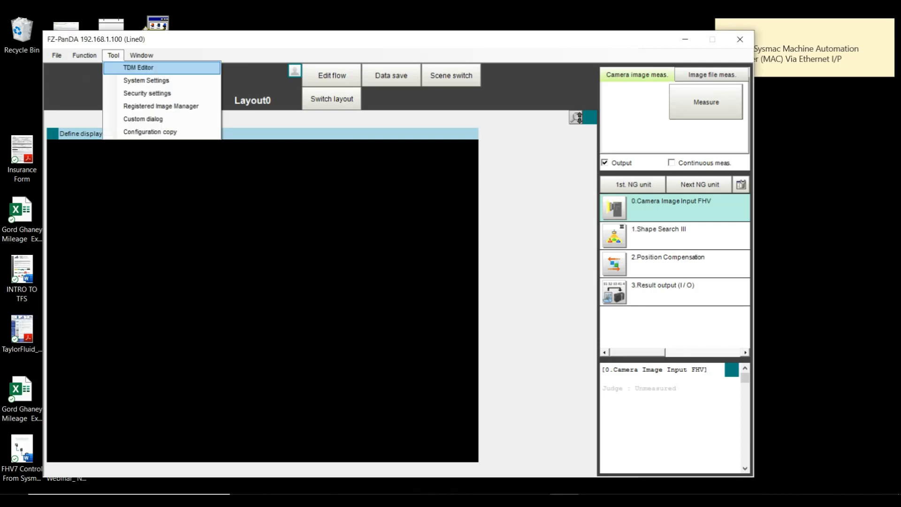
{"action": "left_click", "coordinate": [146, 81]}
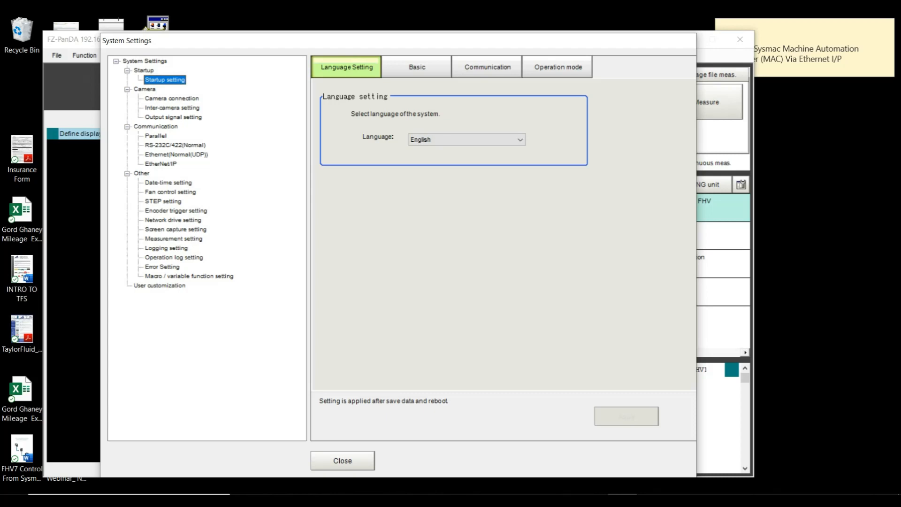
{"action": "left_click", "coordinate": [161, 164]}
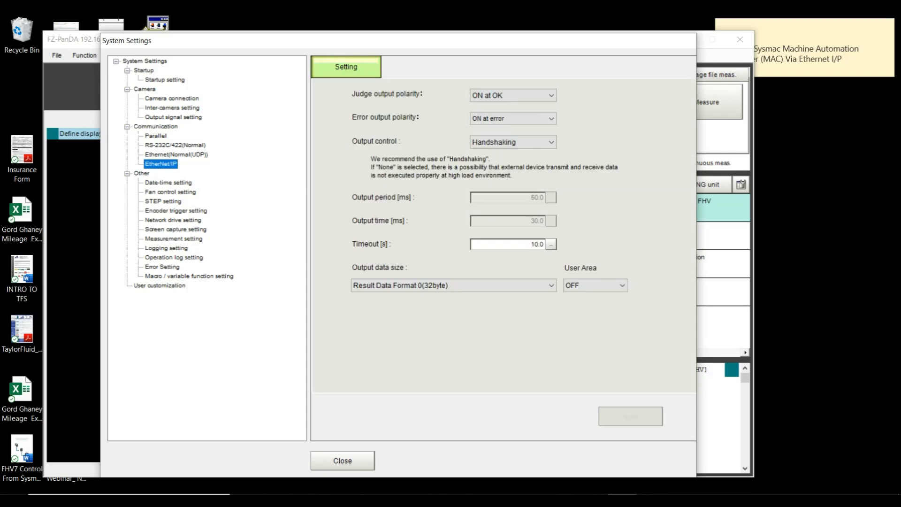
{"action": "key", "text": "alt+Tab"}
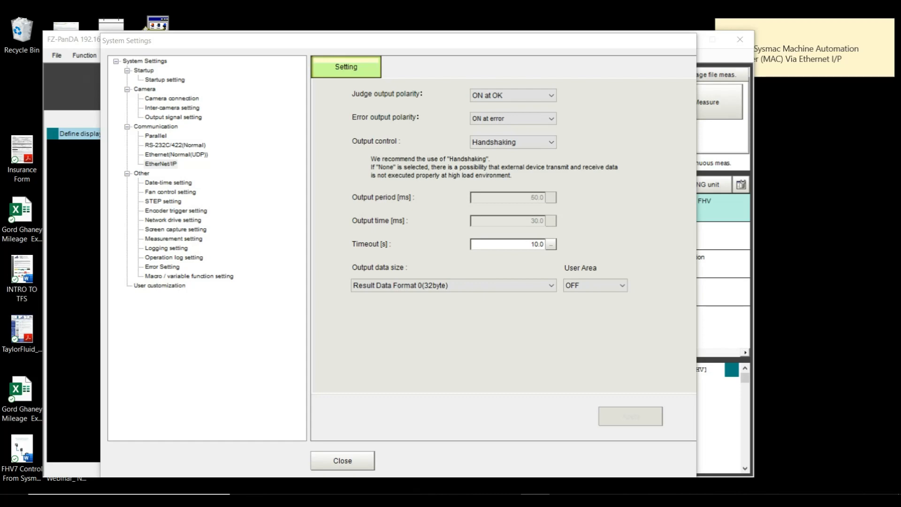
{"action": "left_click", "coordinate": [454, 324]}
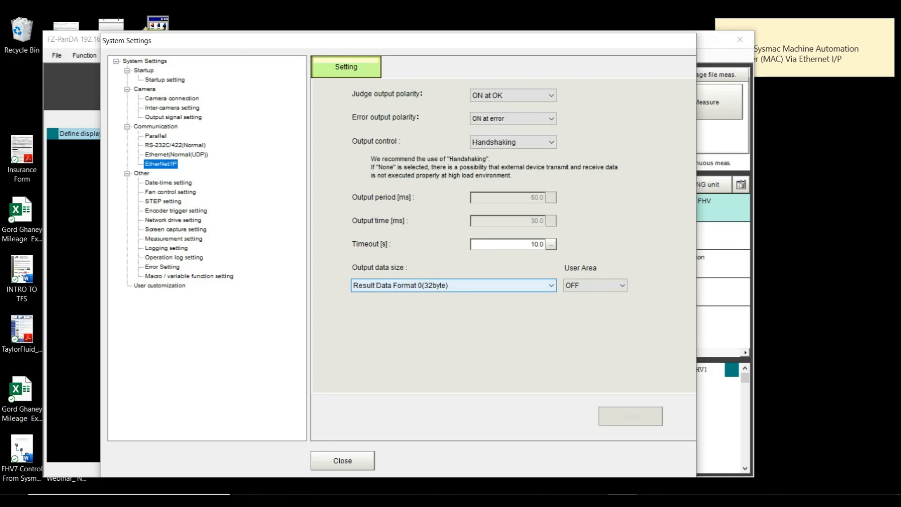
{"action": "left_click", "coordinate": [535, 501]}
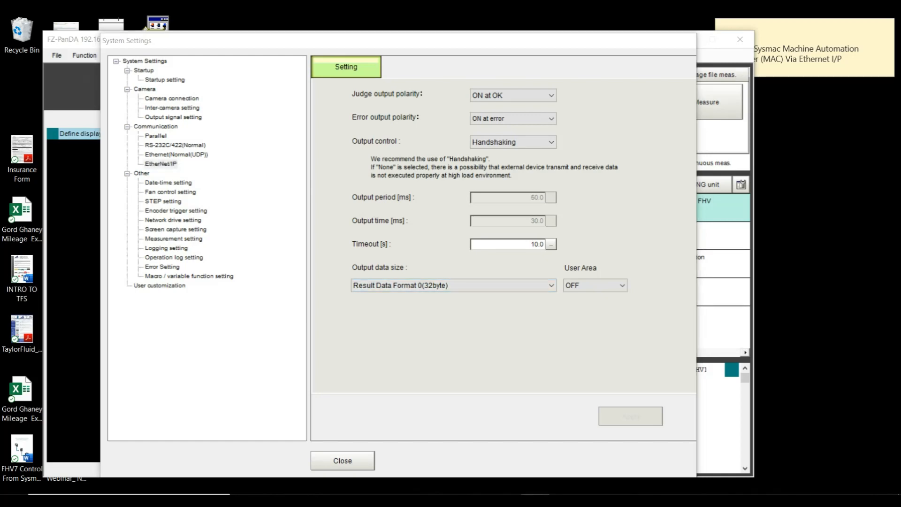
{"action": "key", "text": "alt+Tab"}
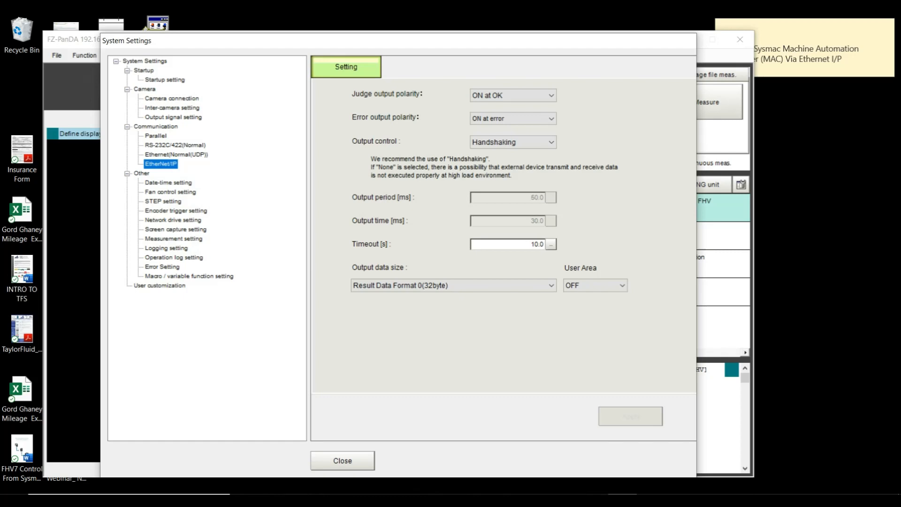
{"action": "left_click", "coordinate": [535, 500]}
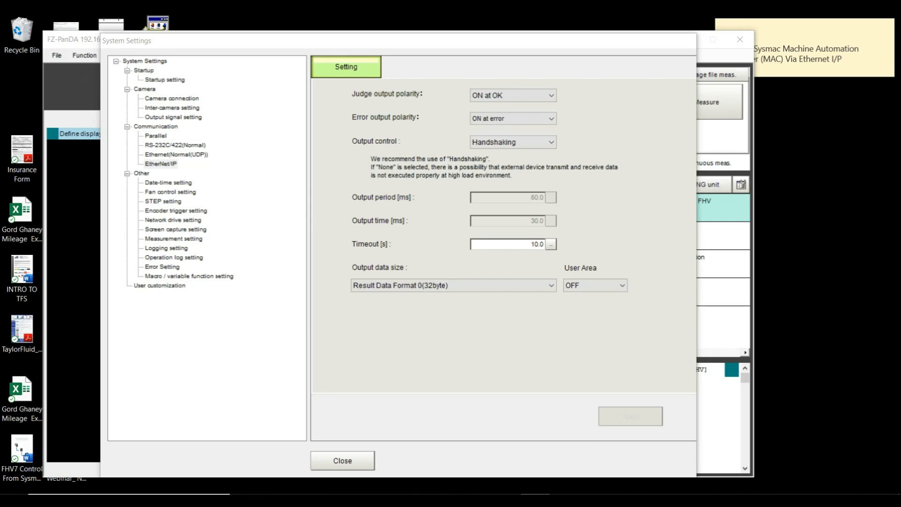
Step: Close the System Settings, save the EtherNet/IP communication setup to the camera and restart its system
{"action": "left_click", "coordinate": [343, 461]}
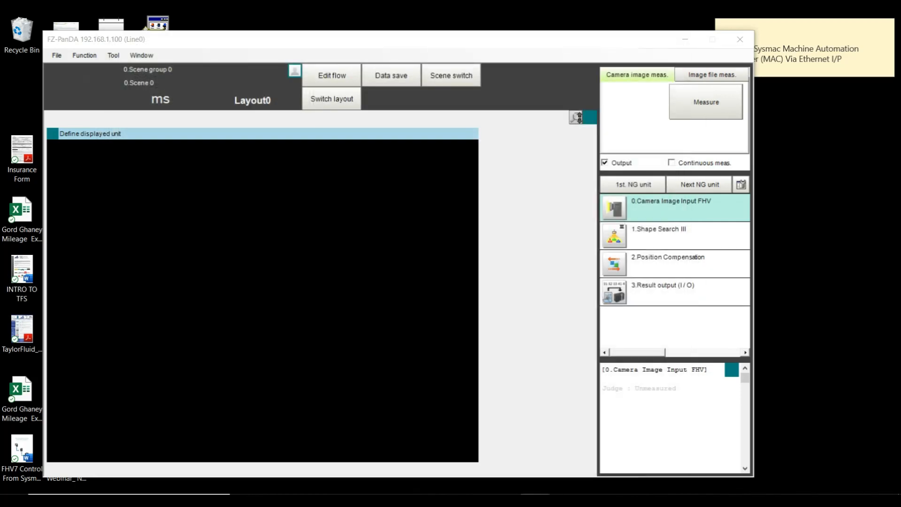
{"action": "left_click", "coordinate": [390, 76]}
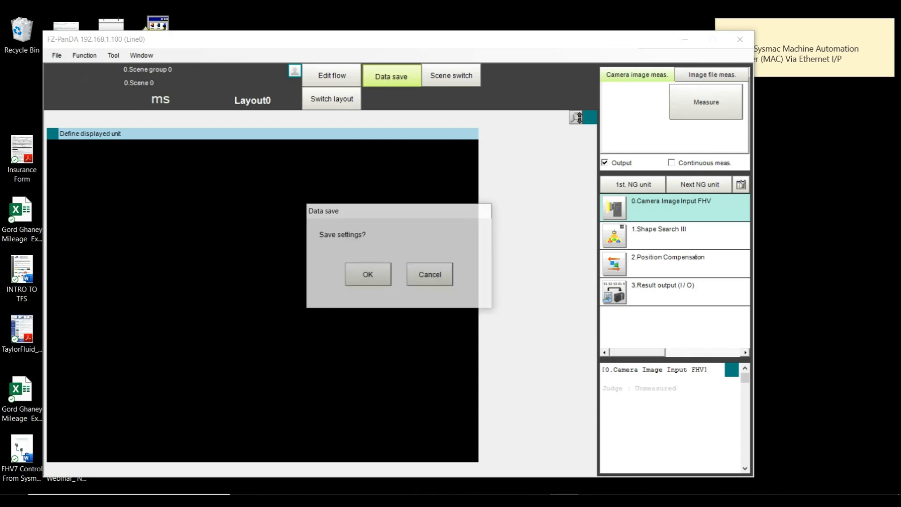
{"action": "left_click", "coordinate": [368, 275]}
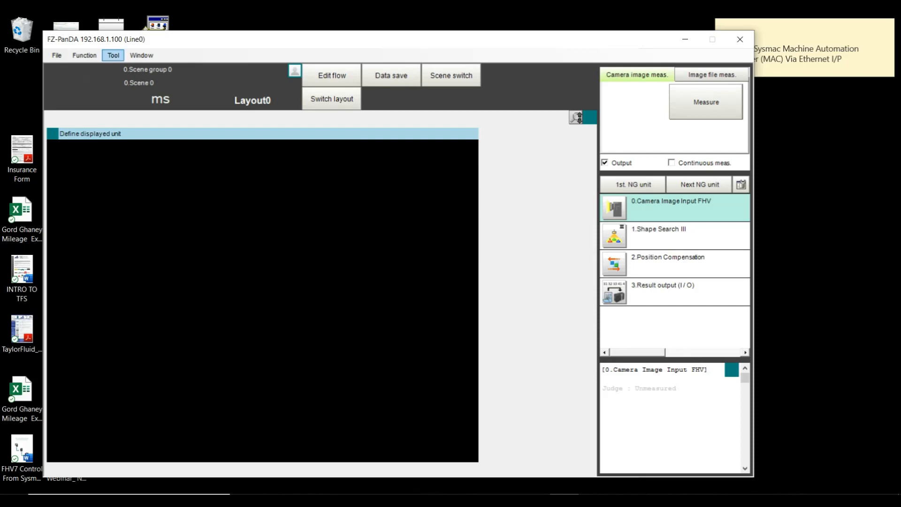
{"action": "left_click", "coordinate": [113, 55]}
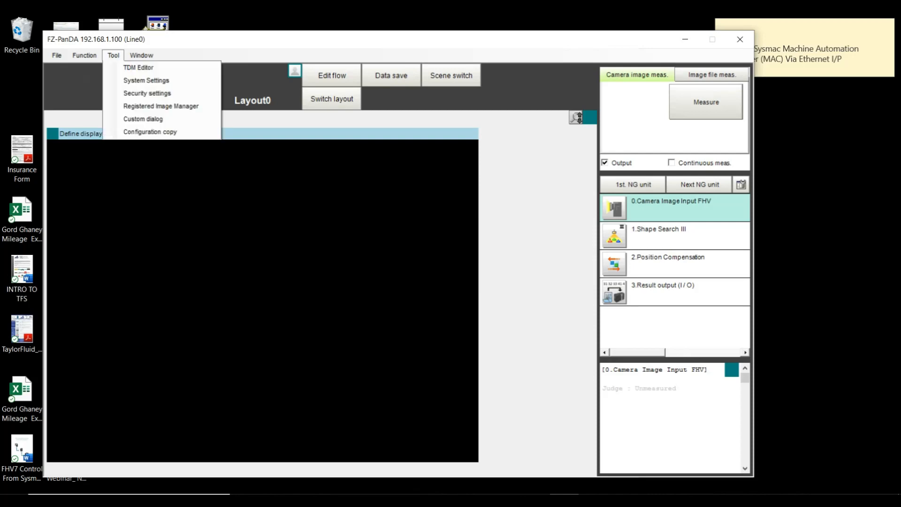
{"action": "mouse_move", "coordinate": [84, 55]}
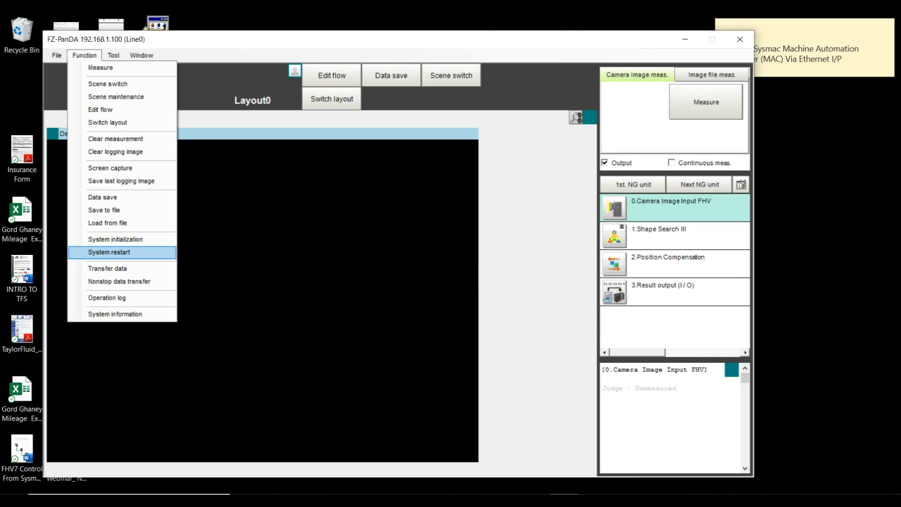
{"action": "left_click", "coordinate": [109, 252]}
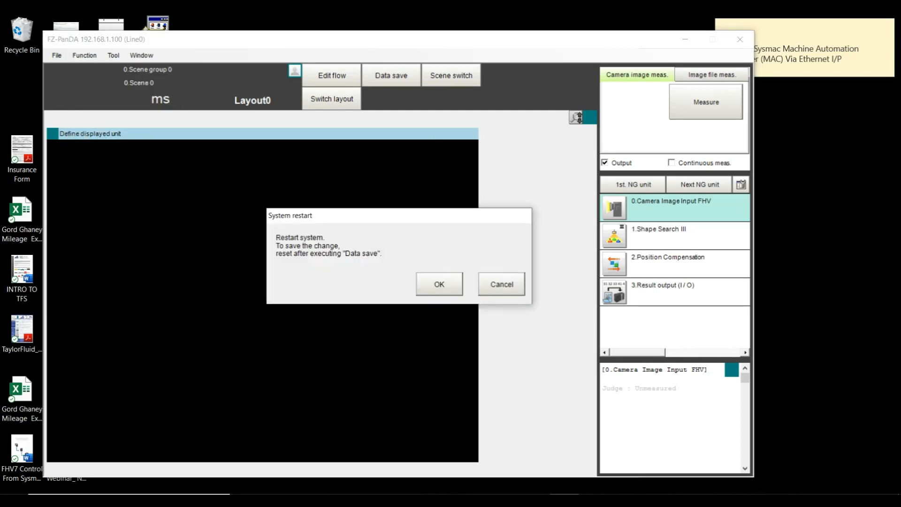
{"action": "left_click", "coordinate": [439, 283]}
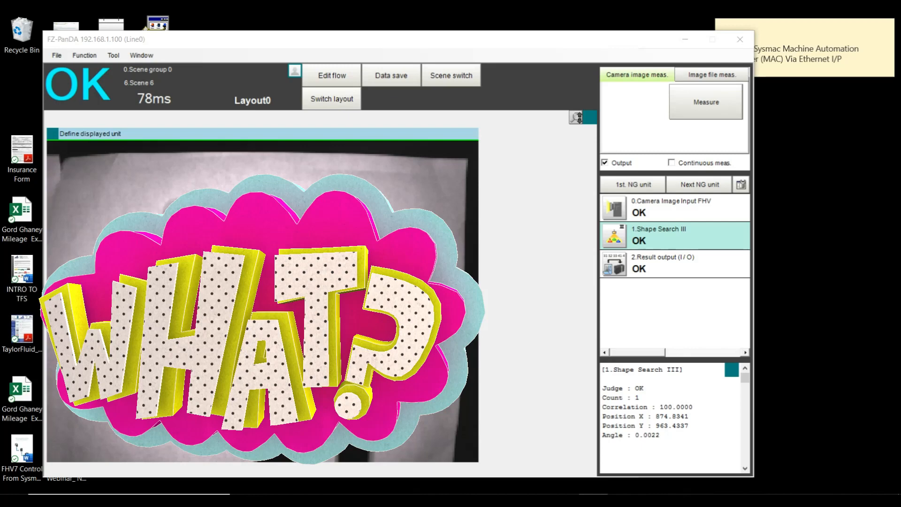
Step: Check the results of the Result output (I/O) and Shape Search III units, and open the scene variables in the TDM Editor
{"action": "left_click", "coordinate": [675, 263]}
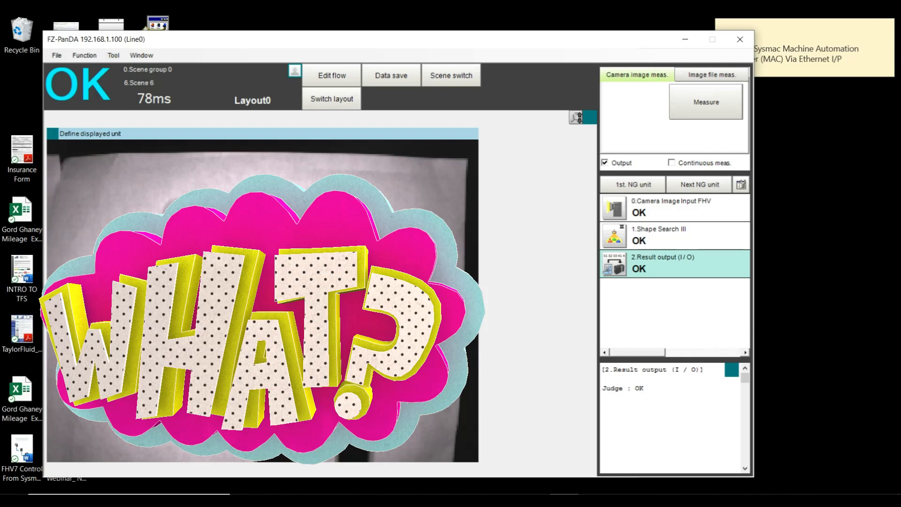
{"action": "left_click", "coordinate": [676, 234]}
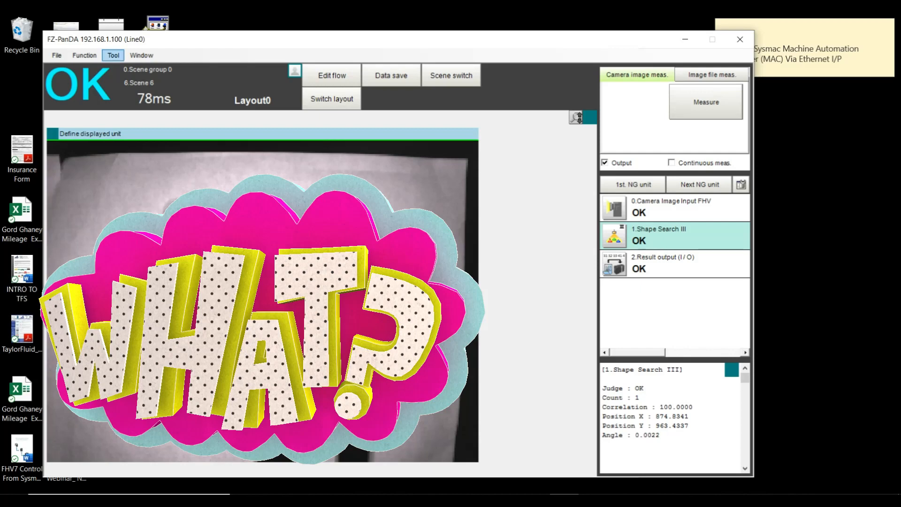
{"action": "left_click", "coordinate": [113, 55]}
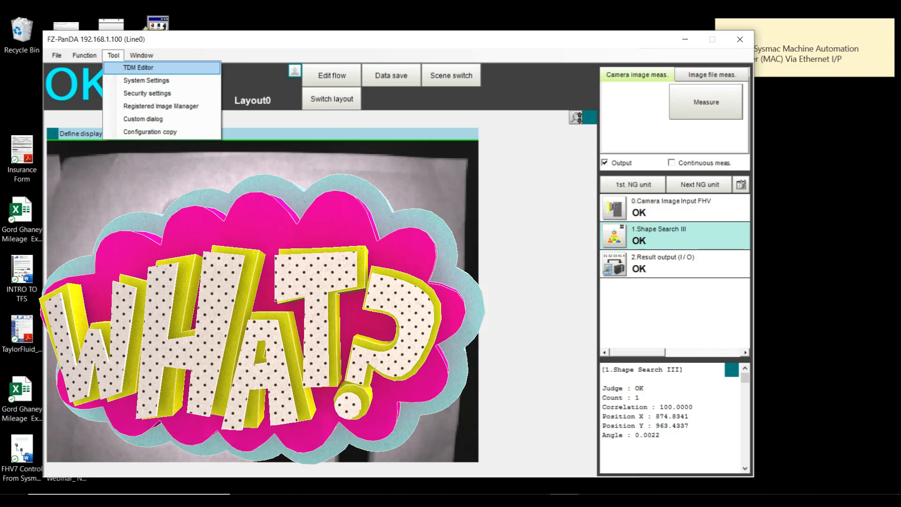
{"action": "left_click", "coordinate": [138, 67]}
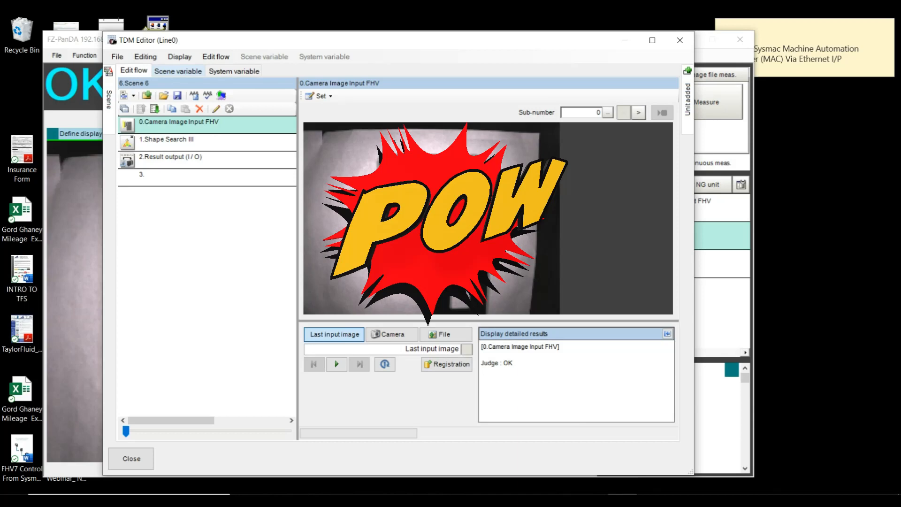
{"action": "left_click", "coordinate": [178, 71]}
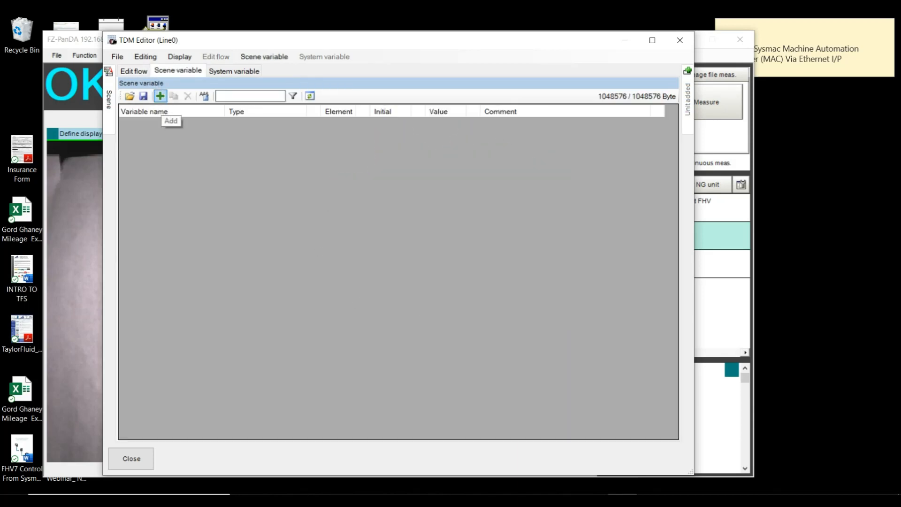
Step: Add a scene variable named POSX with the type Double
{"action": "left_click", "coordinate": [160, 96]}
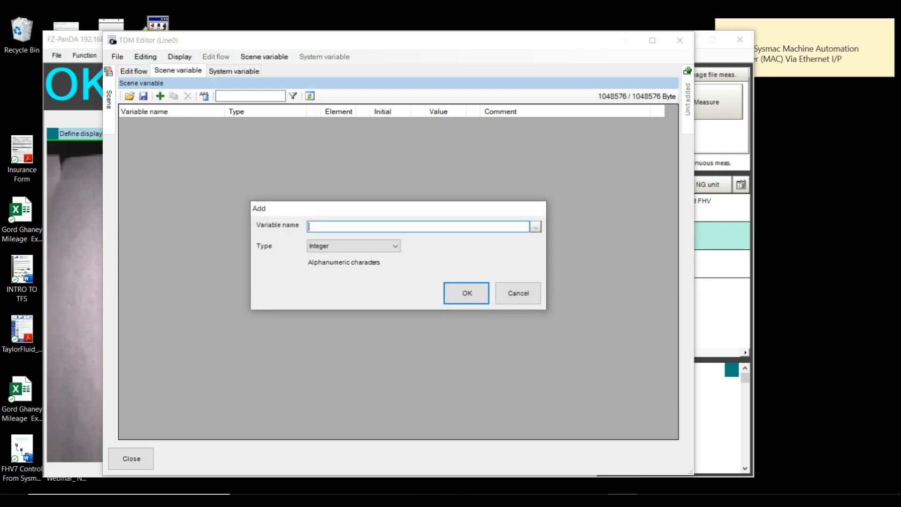
{"action": "type", "text": "POSX"}
{"action": "left_click", "coordinate": [353, 246]}
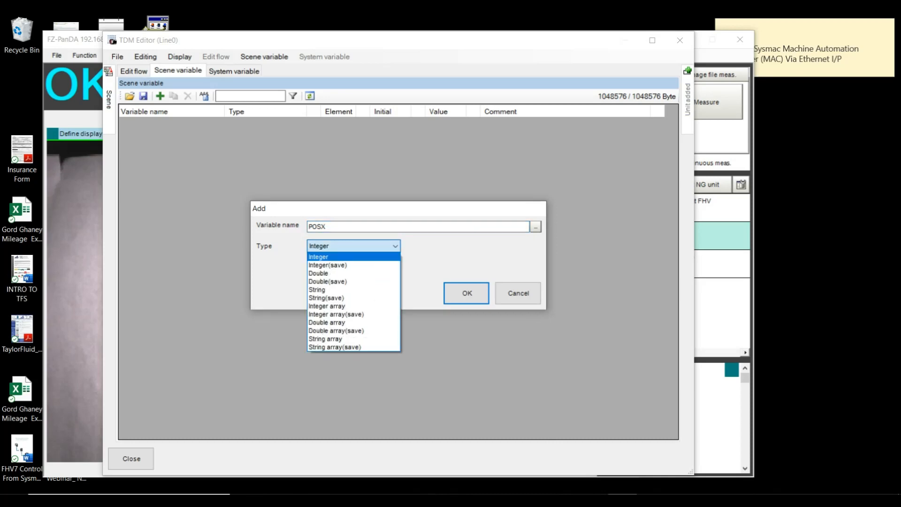
{"action": "left_click", "coordinate": [337, 273]}
{"action": "left_click", "coordinate": [466, 293]}
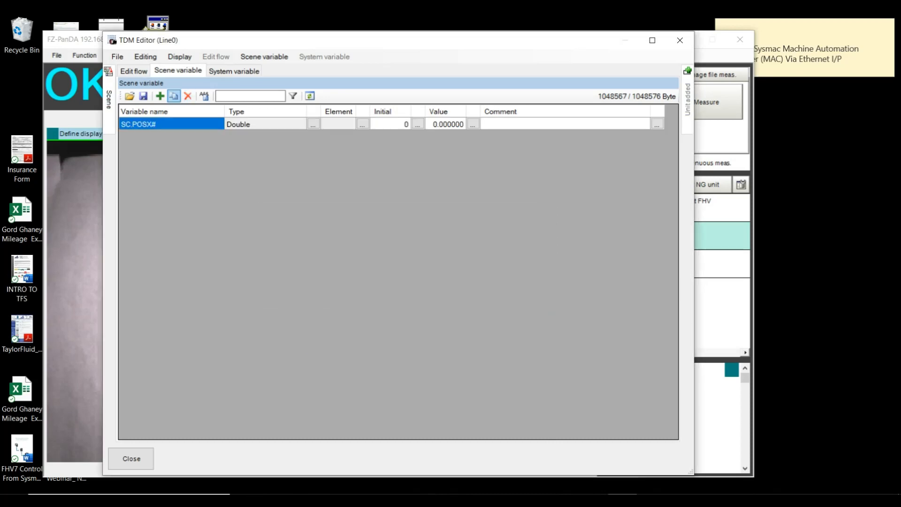
Step: Add a scene variable named POSY with the type Double
{"action": "left_click", "coordinate": [160, 95]}
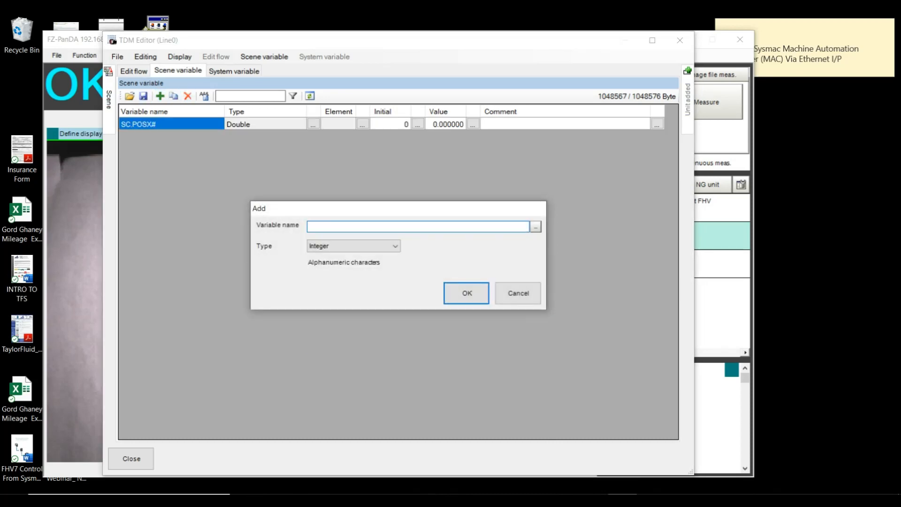
{"action": "type", "text": "POSY"}
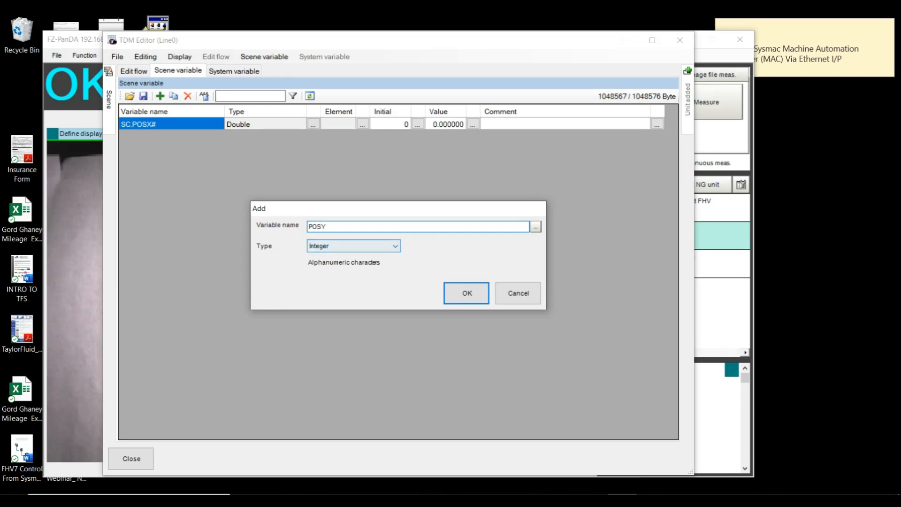
{"action": "left_click", "coordinate": [370, 246]}
{"action": "left_click", "coordinate": [328, 273]}
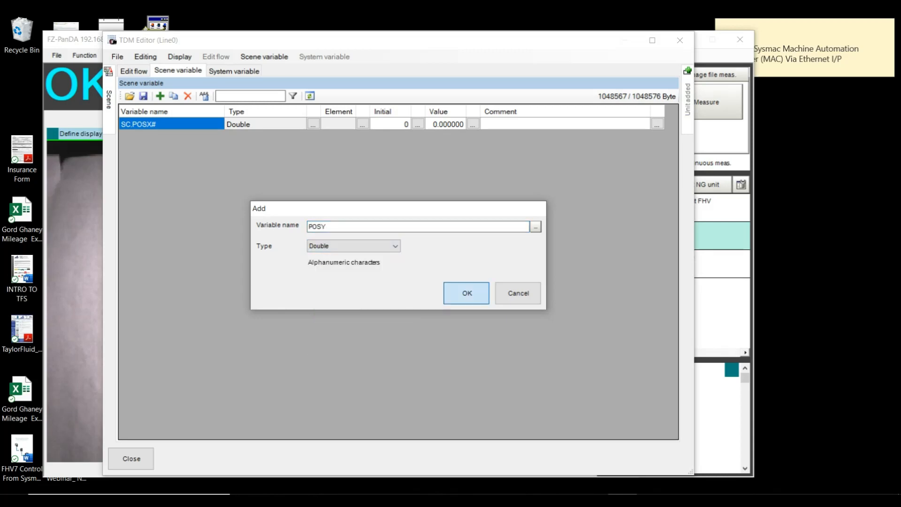
{"action": "left_click", "coordinate": [466, 293]}
Step: Add a scene variable named ANGLE with the type Double
{"action": "left_click", "coordinate": [160, 95]}
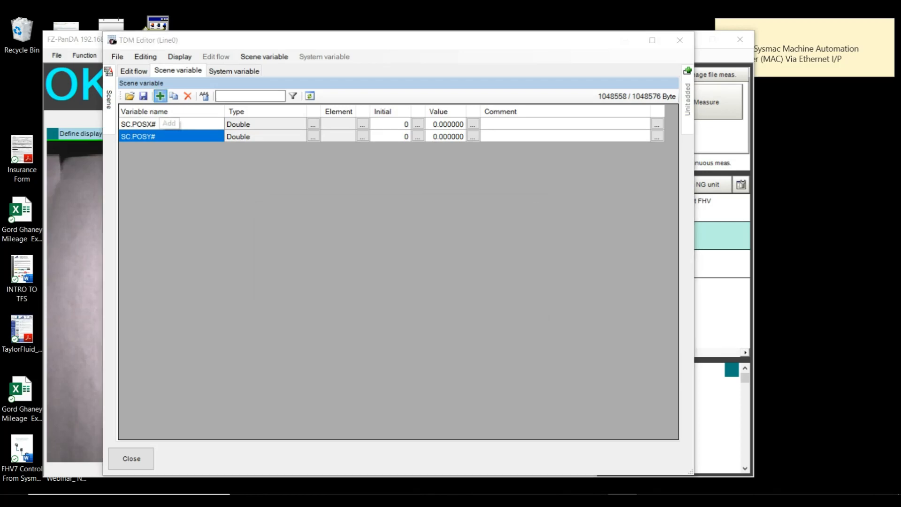
{"action": "type", "text": "A"}
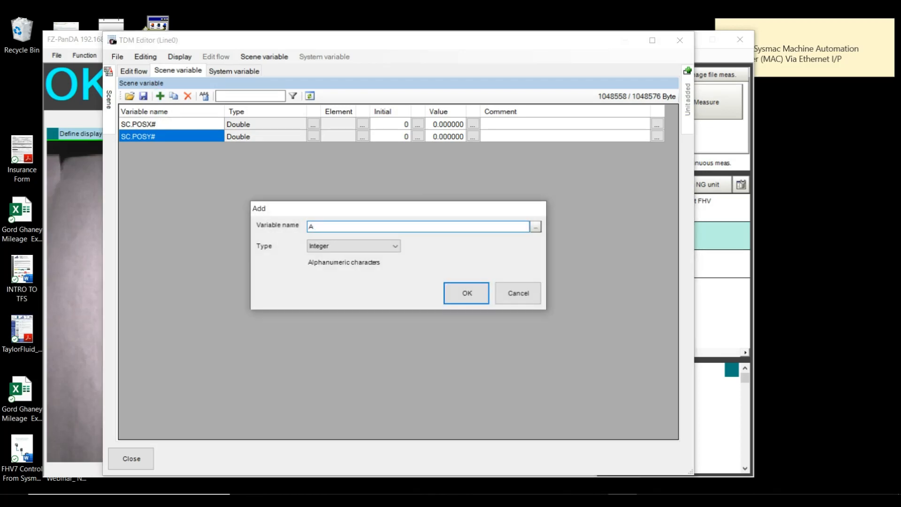
{"action": "type", "text": "GNLE"}
{"action": "key", "text": "BackSpace"}
{"action": "key", "text": "BackSpace"}
{"action": "key", "text": "BackSpace"}
{"action": "key", "text": "BackSpace"}
{"action": "key", "text": "BackSpace"}
{"action": "type", "text": "ANGLE"}
{"action": "left_click", "coordinate": [366, 246]}
{"action": "left_click", "coordinate": [329, 266]}
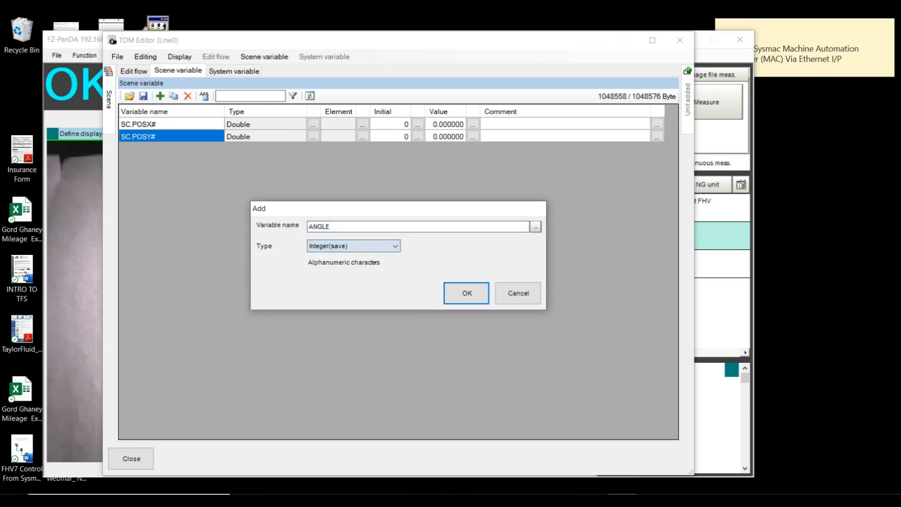
{"action": "key", "text": "Down"}
{"action": "key", "text": "Return"}
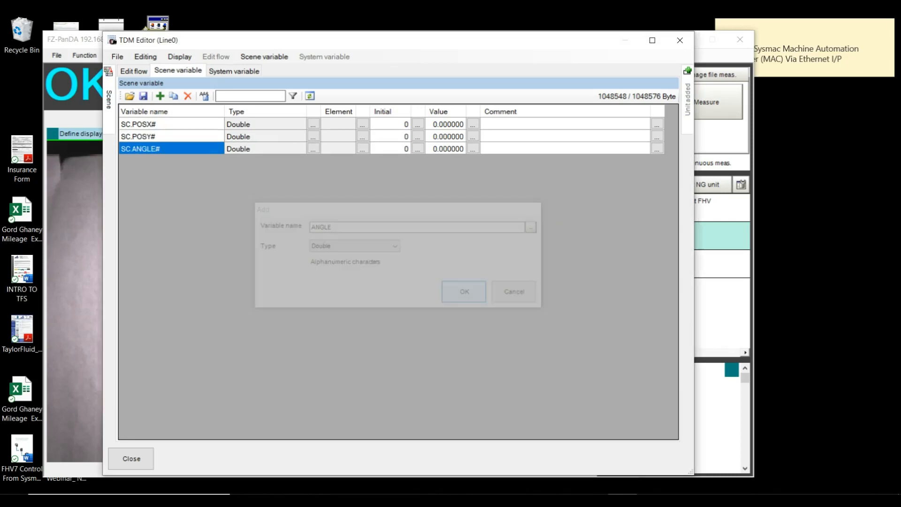
Step: Add a scene variable named CORRELATION with the type Double
{"action": "left_click", "coordinate": [160, 96]}
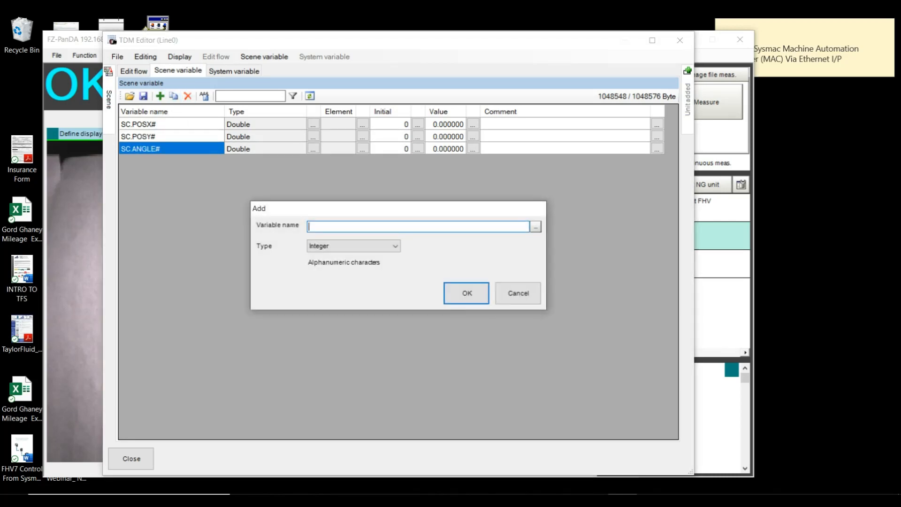
{"action": "type", "text": "CORRELATION"}
{"action": "left_click", "coordinate": [370, 246]}
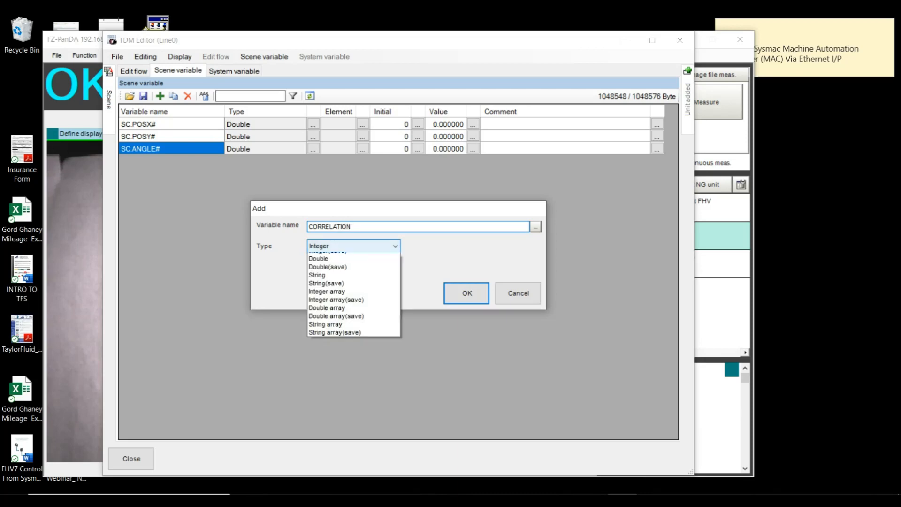
{"action": "left_click", "coordinate": [347, 273]}
{"action": "key", "text": "Return"}
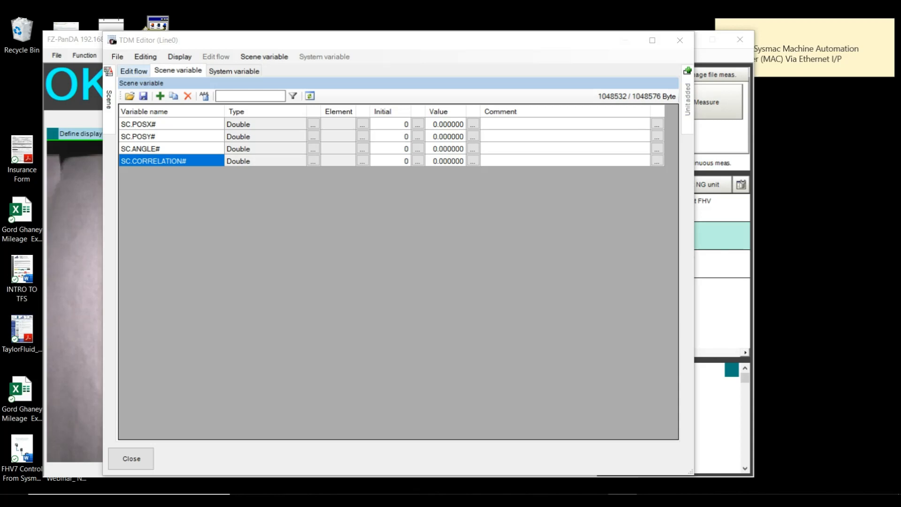
Step: Open the Shape Search III unit's settings from the flow, enable variable assignment and show its output parameters in an enlarged dialog
{"action": "left_click", "coordinate": [133, 71]}
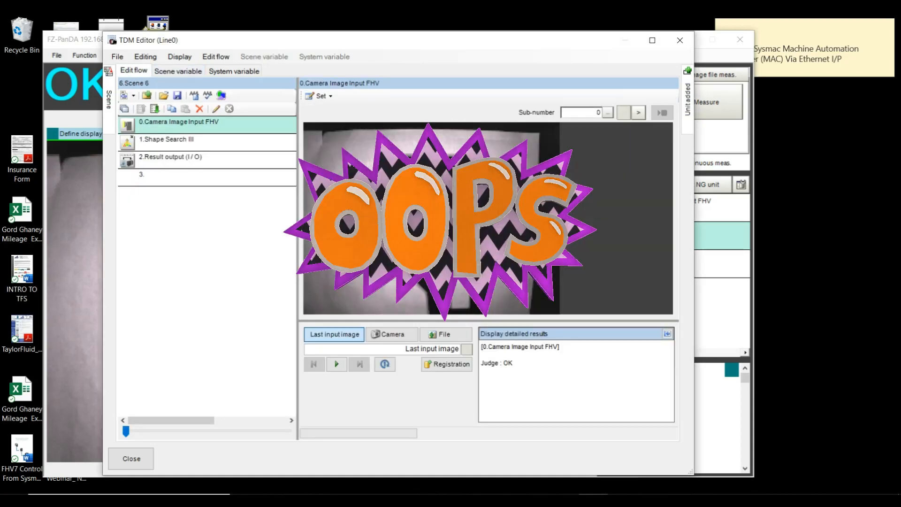
{"action": "left_click", "coordinate": [167, 141]}
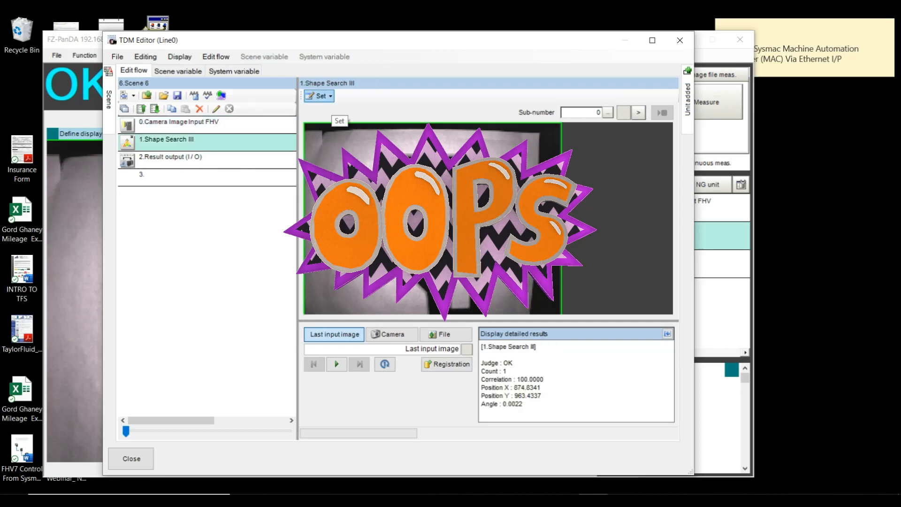
{"action": "left_click", "coordinate": [319, 96]}
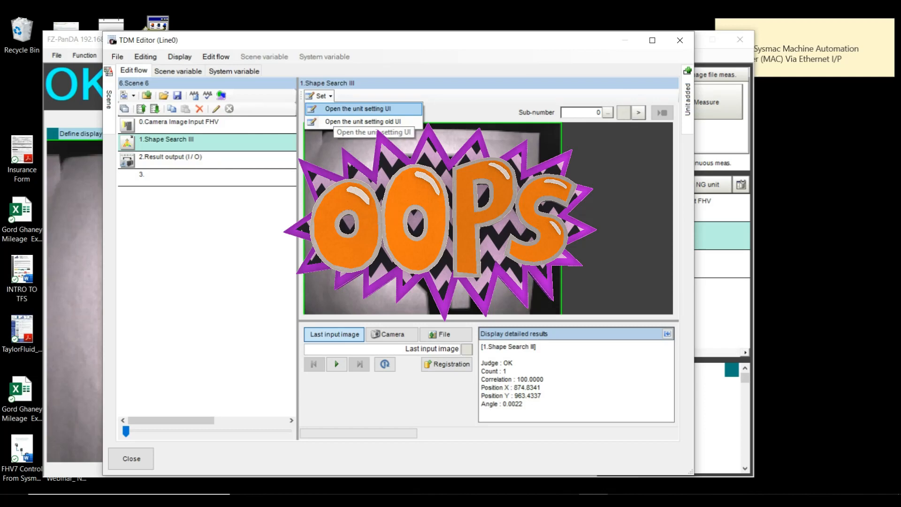
{"action": "left_click", "coordinate": [350, 109]}
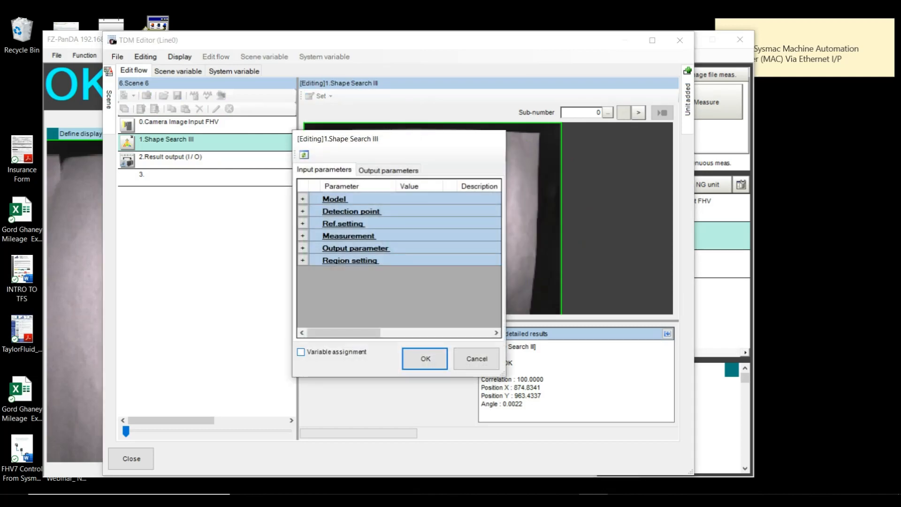
{"action": "left_click", "coordinate": [300, 352]}
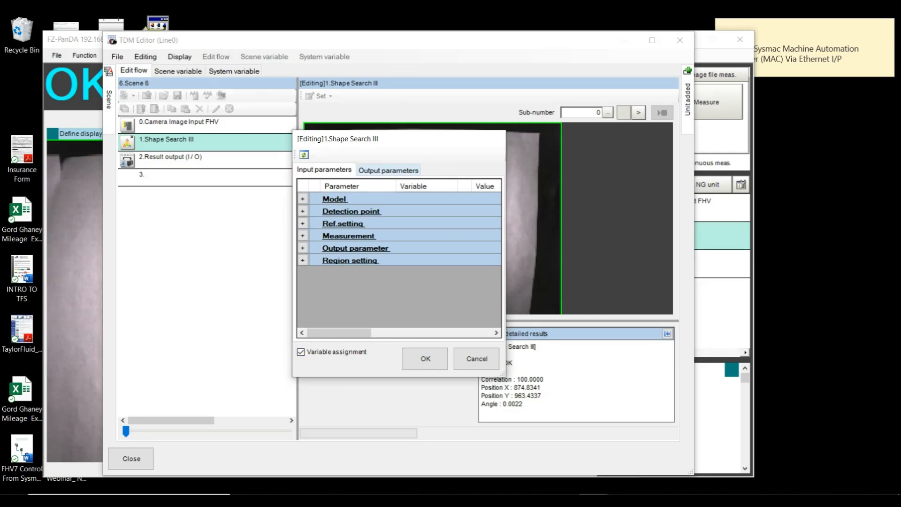
{"action": "left_click", "coordinate": [388, 170]}
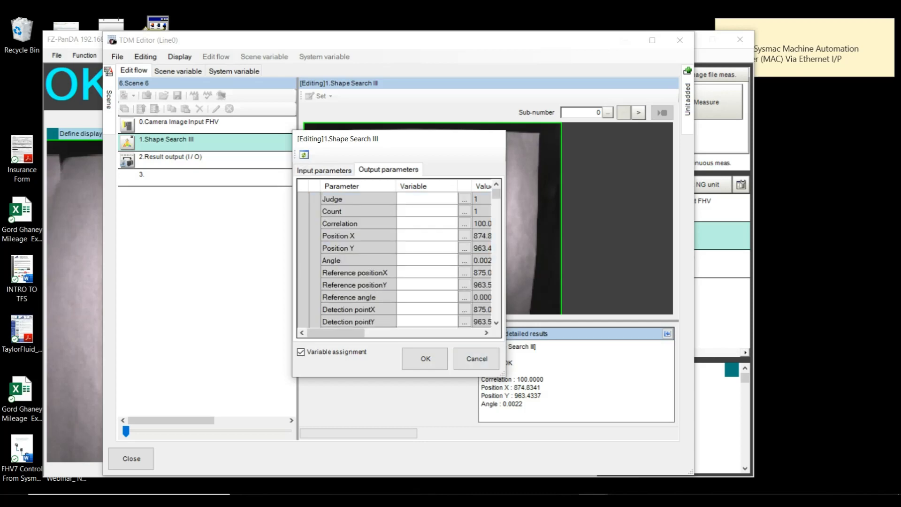
{"action": "left_click_drag", "start_coordinate": [505, 376], "coordinate": [631, 457]}
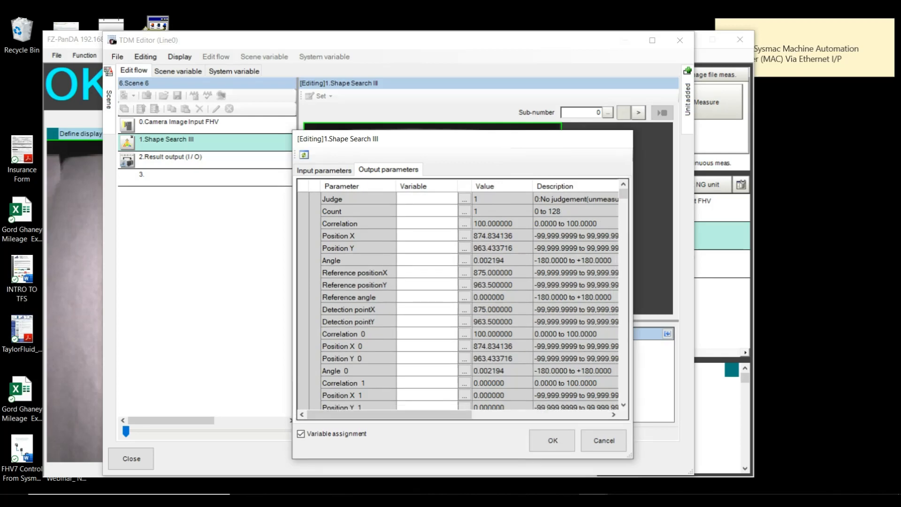
Step: Assign the scene variable SC.CORRELATION# to the Shape Search III unit's Correlation output parameter
{"action": "left_click", "coordinate": [428, 223]}
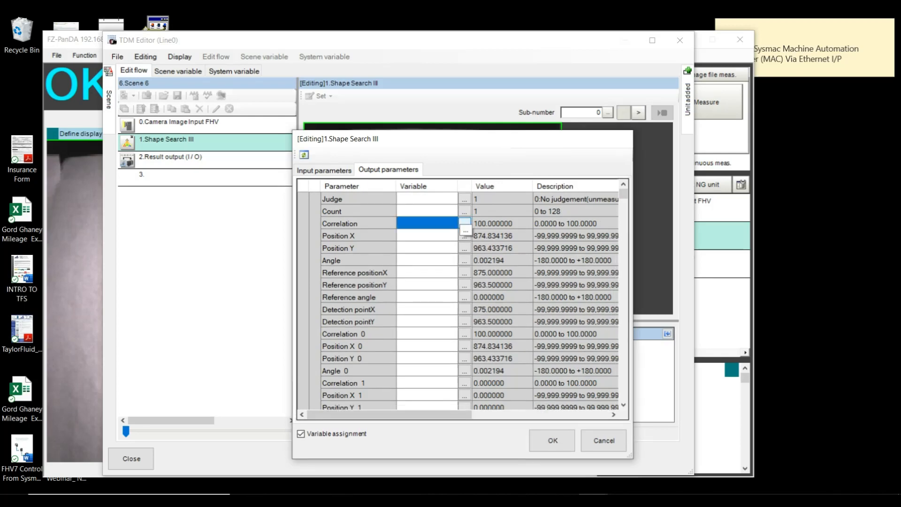
{"action": "left_click", "coordinate": [464, 223]}
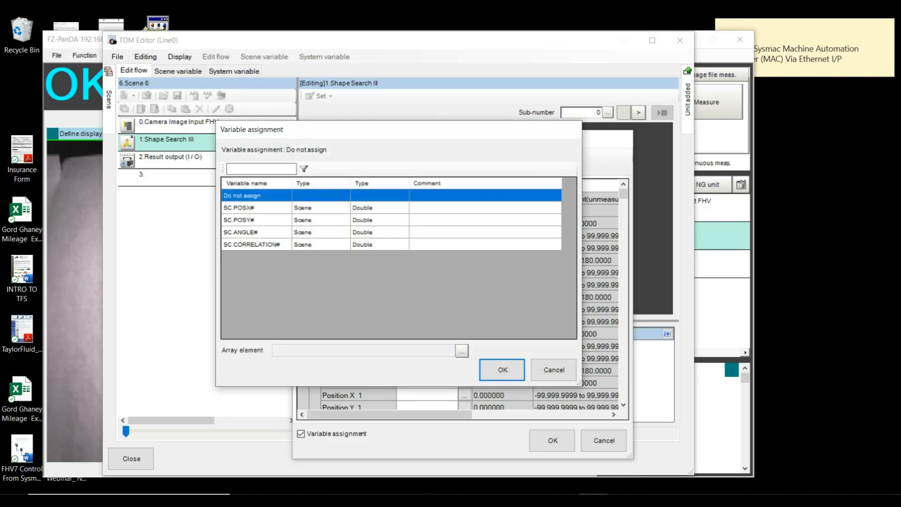
{"action": "left_click", "coordinate": [256, 244]}
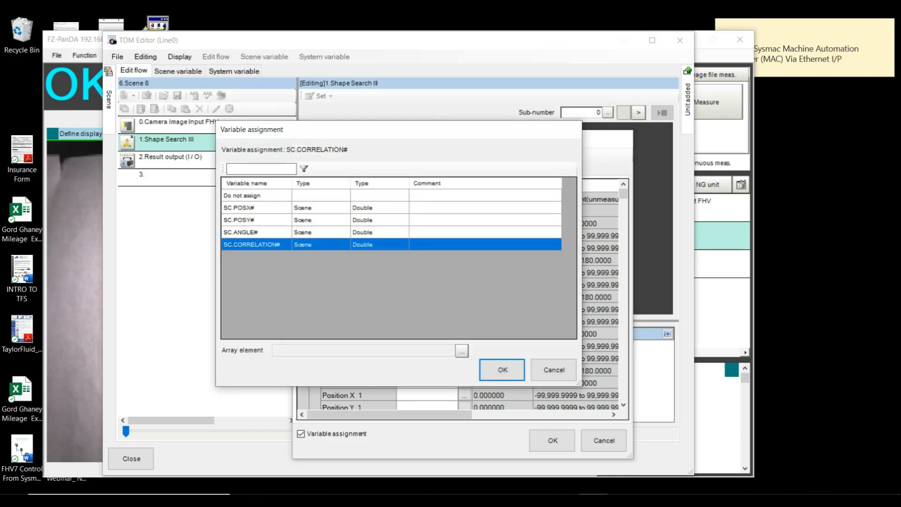
{"action": "left_click", "coordinate": [503, 370]}
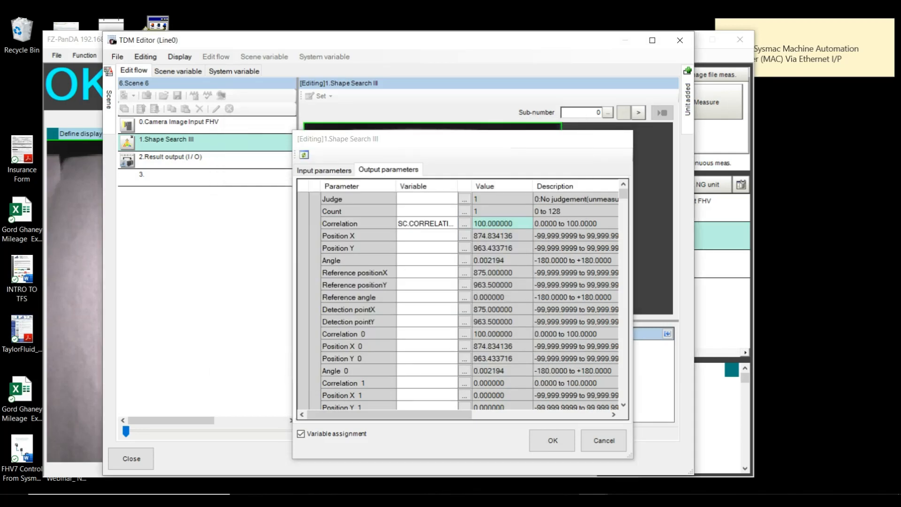
Step: Assign SC.POSX# to the Position X output parameter and SC.POSY# to Position Y
{"action": "left_click", "coordinate": [464, 236]}
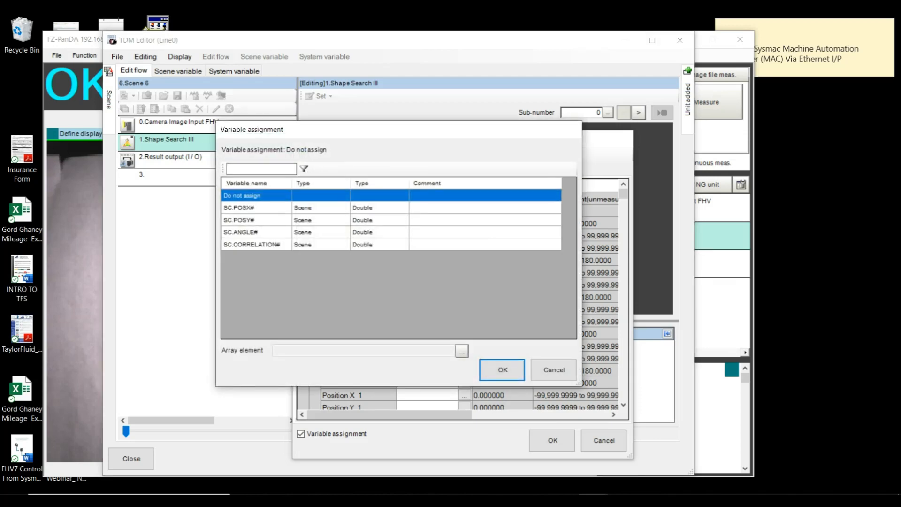
{"action": "left_click", "coordinate": [256, 208]}
{"action": "left_click", "coordinate": [502, 370]}
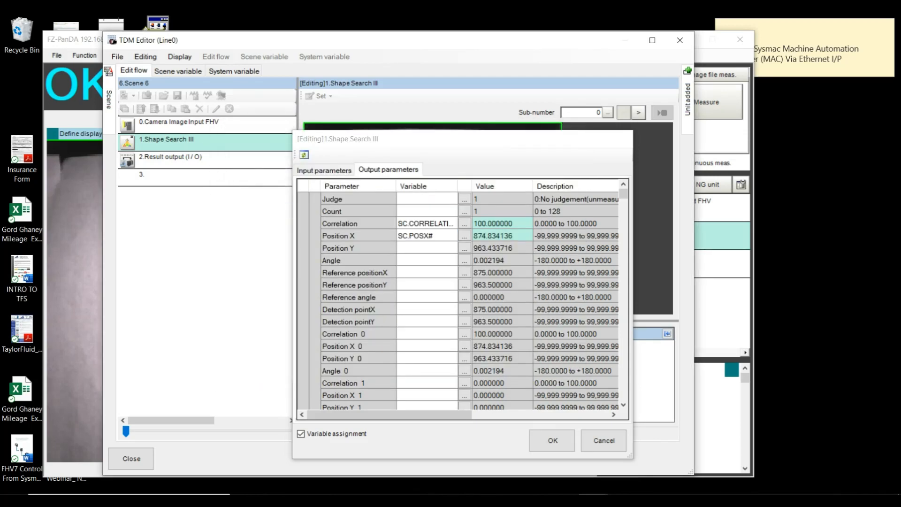
{"action": "left_click", "coordinate": [464, 248]}
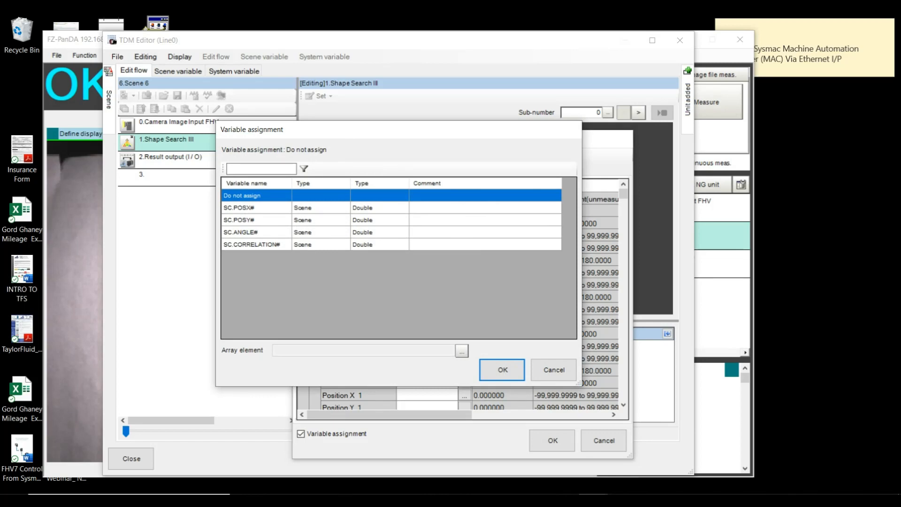
{"action": "left_click", "coordinate": [256, 220]}
{"action": "left_click", "coordinate": [503, 370]}
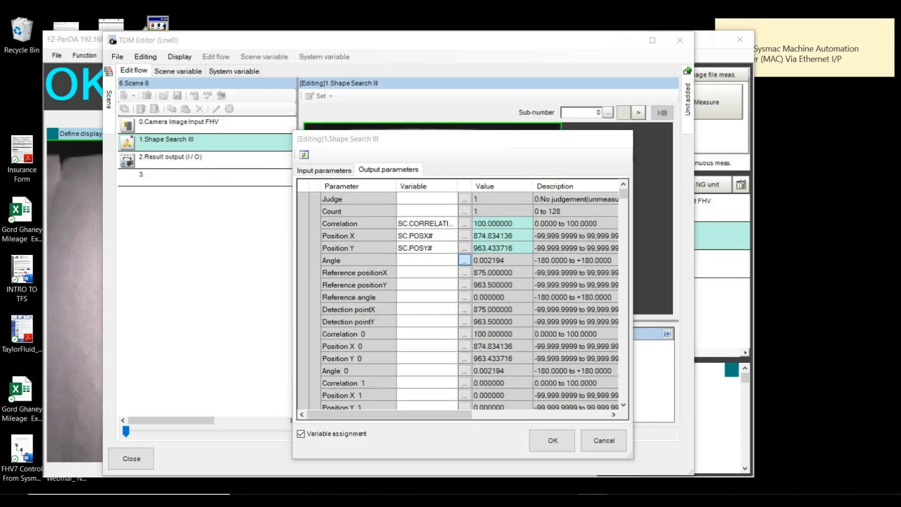
Step: Assign SC.ANGLE# to the Angle output parameter, accept the variable assignments and close the TDM Editor
{"action": "left_click", "coordinate": [464, 260]}
{"action": "left_click", "coordinate": [256, 232]}
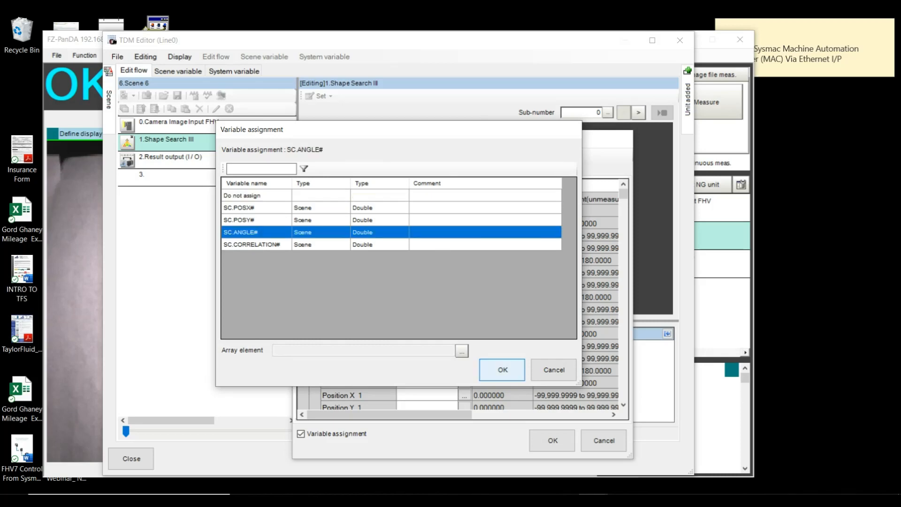
{"action": "left_click", "coordinate": [502, 370]}
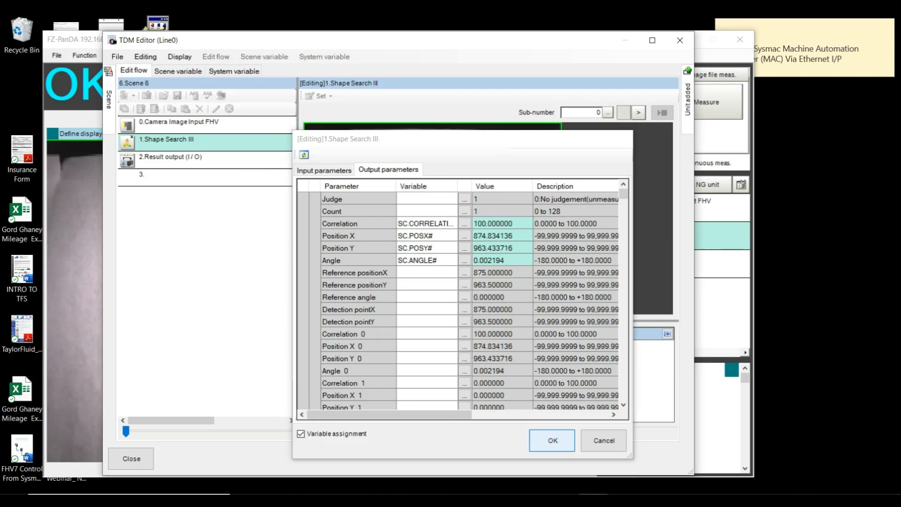
{"action": "left_click", "coordinate": [552, 440]}
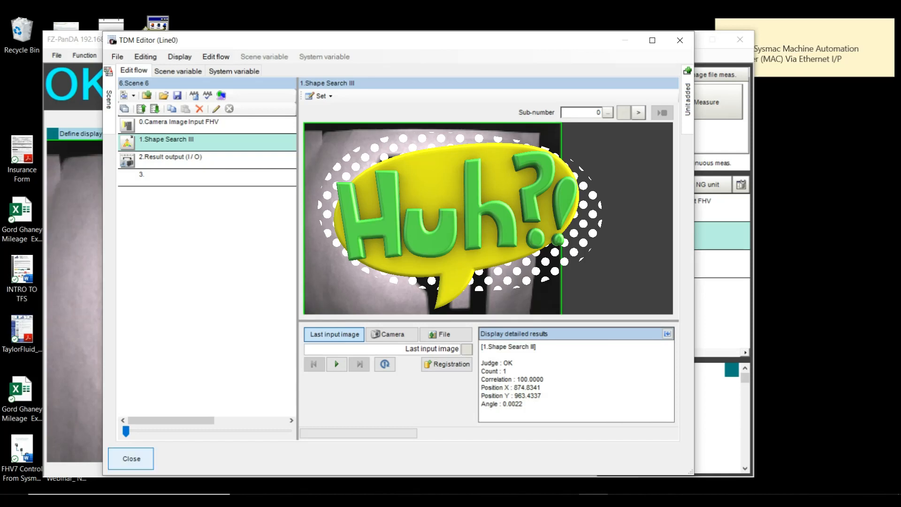
{"action": "left_click", "coordinate": [132, 458]}
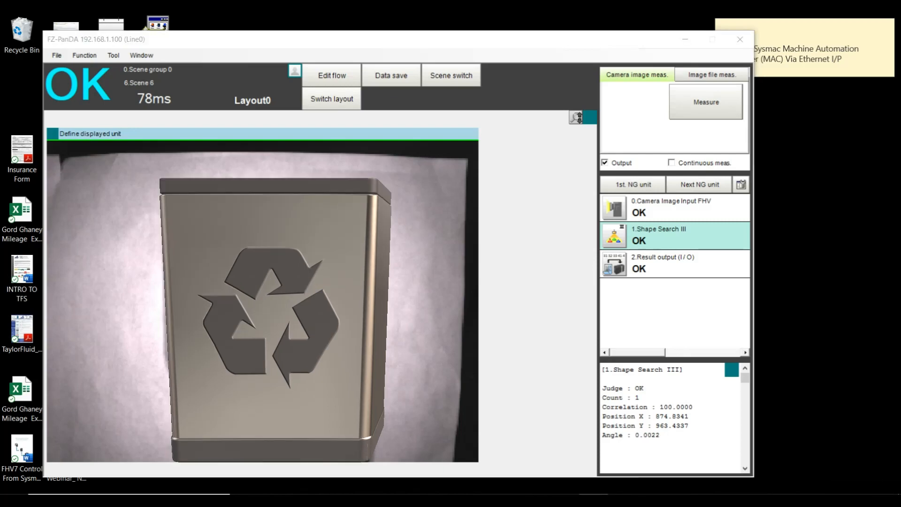
Step: Open the Result output (I / O) unit's settings and select Fieldbus as the output device
{"action": "left_click", "coordinate": [675, 264]}
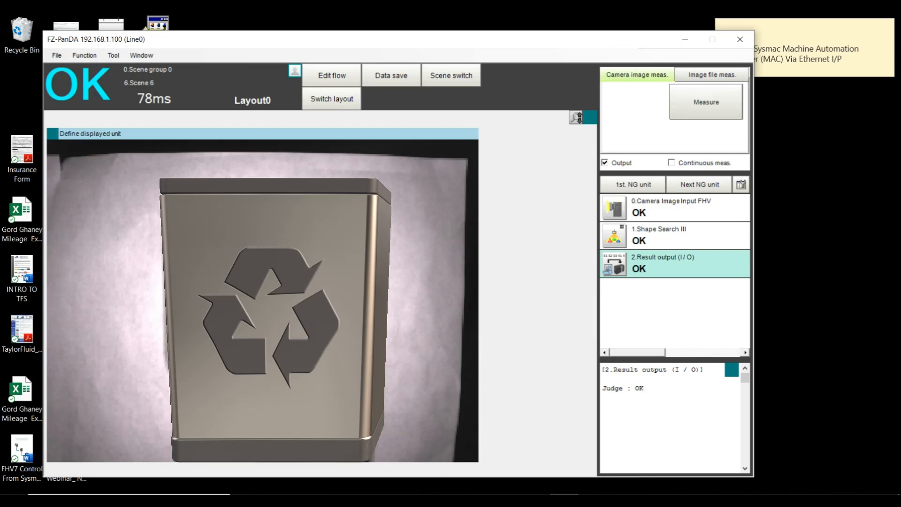
{"action": "key", "text": "Return"}
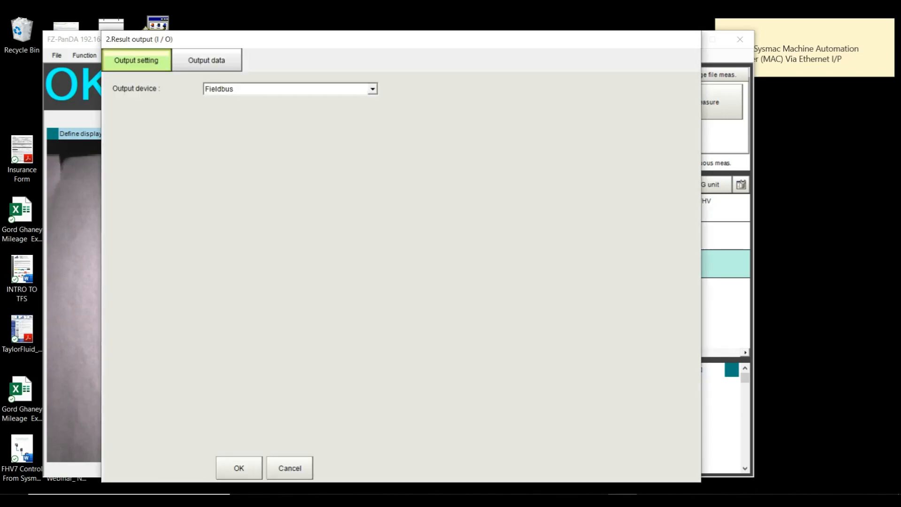
{"action": "key", "text": "alt+Down"}
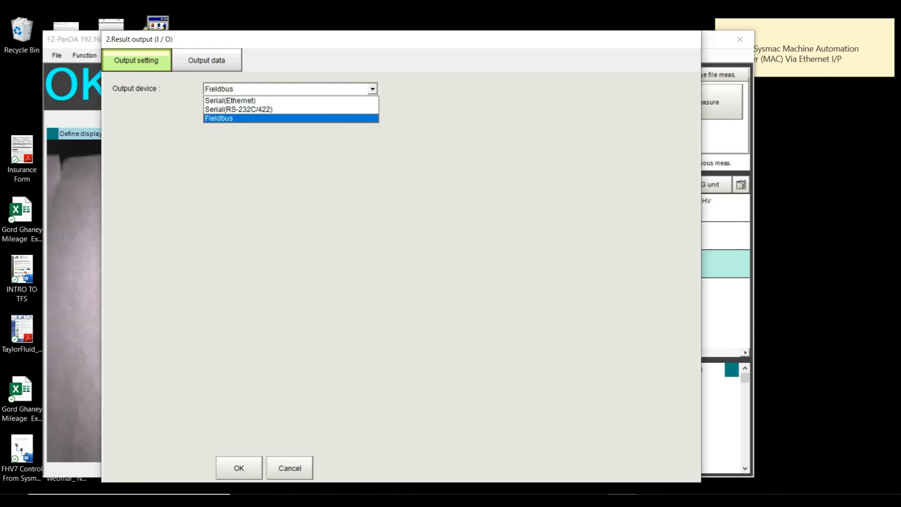
{"action": "key", "text": "Return"}
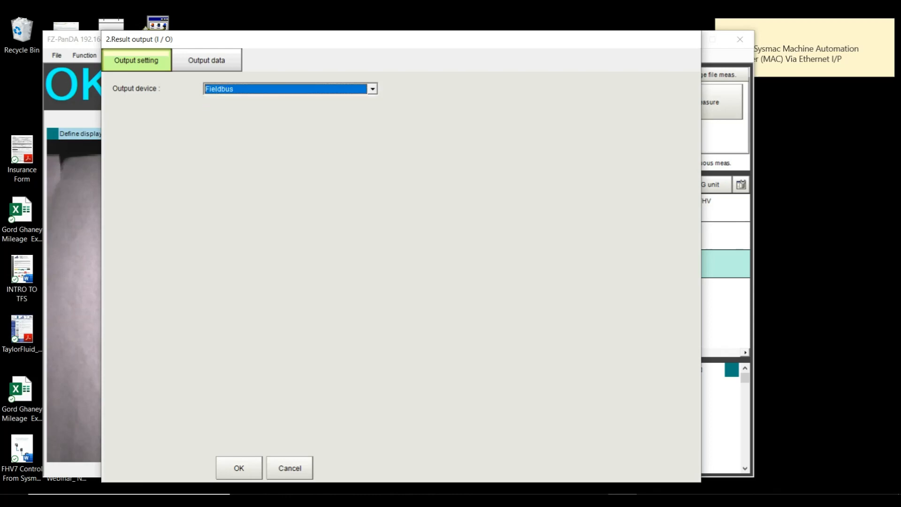
Step: Insert an output data entry of type Double assigned to SC.POSX# as No. 0
{"action": "key", "text": "ctrl+Tab"}
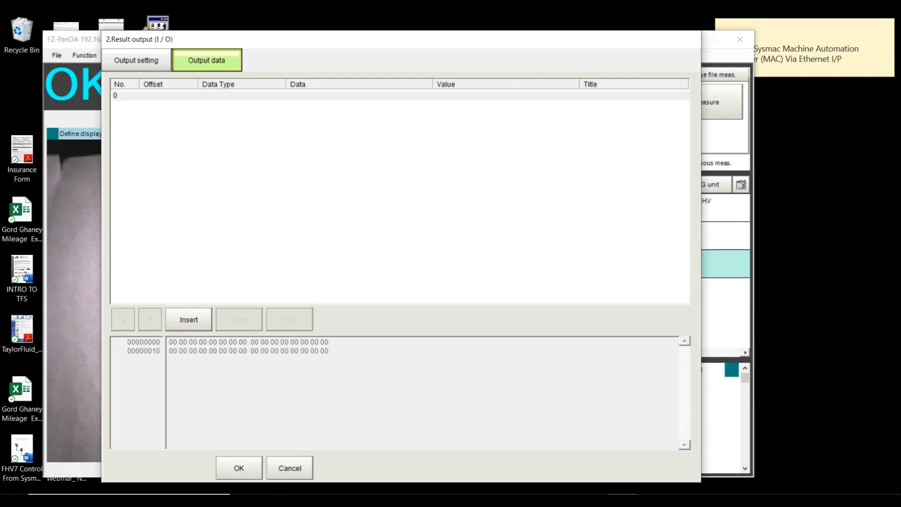
{"action": "left_click", "coordinate": [189, 320]}
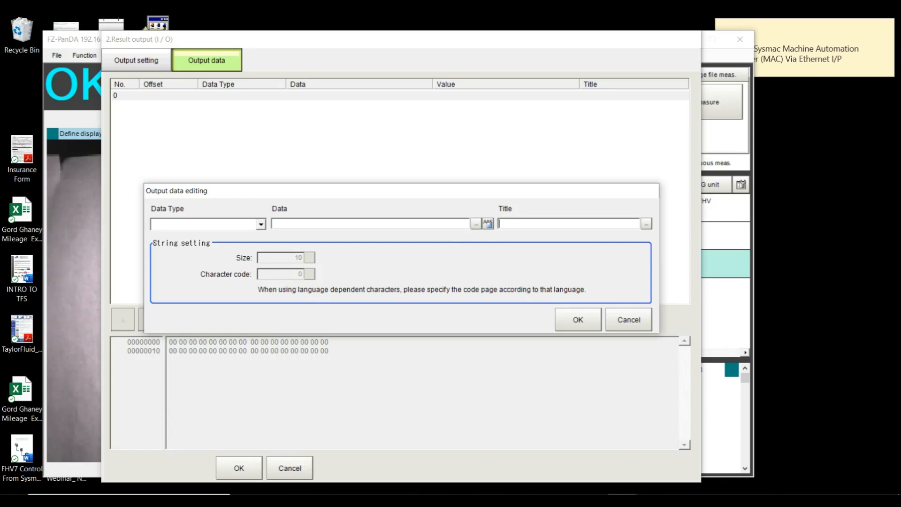
{"action": "left_click", "coordinate": [261, 225]}
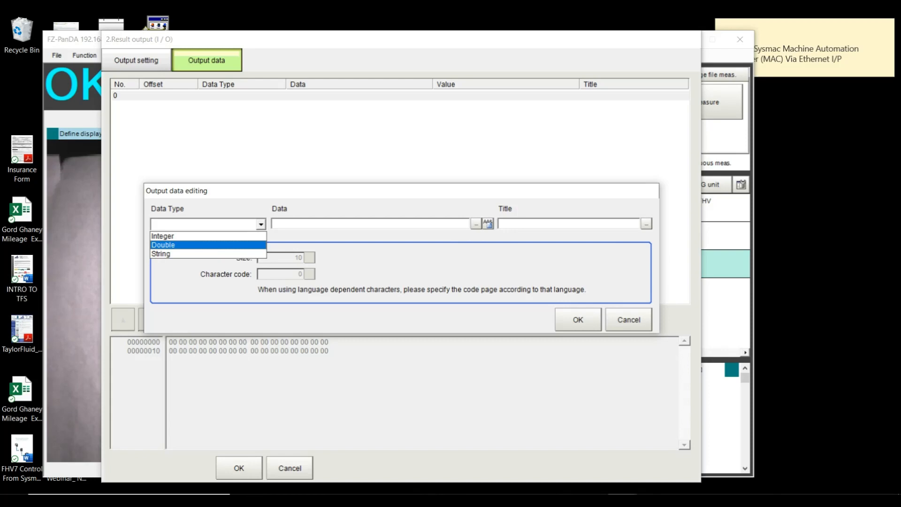
{"action": "key", "text": "Return"}
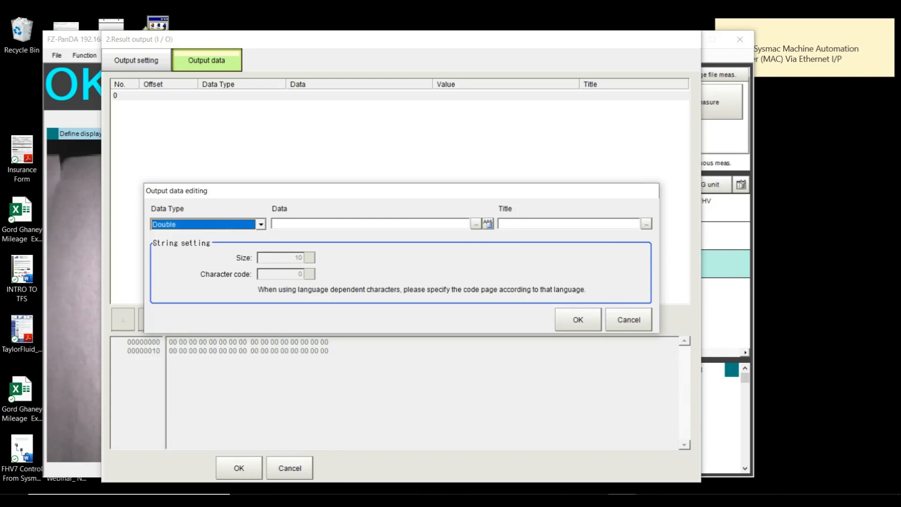
{"action": "left_click", "coordinate": [487, 224]}
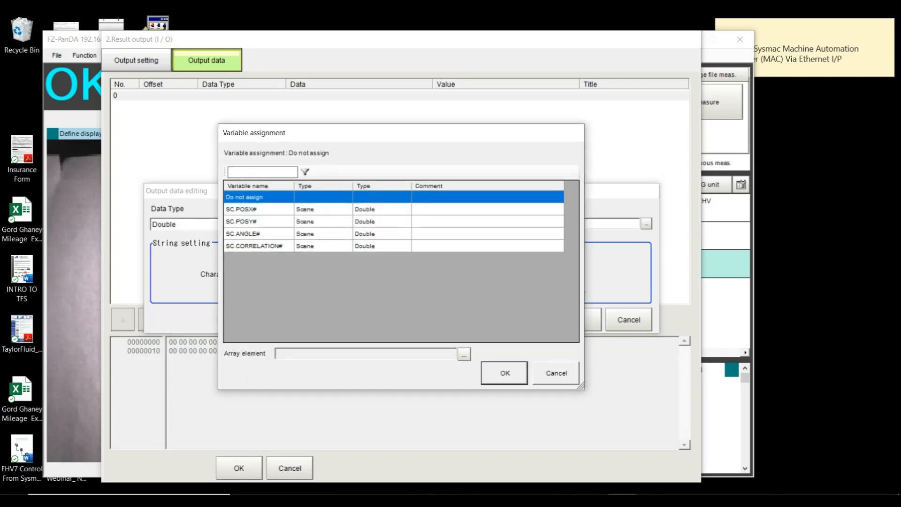
{"action": "left_click", "coordinate": [258, 209]}
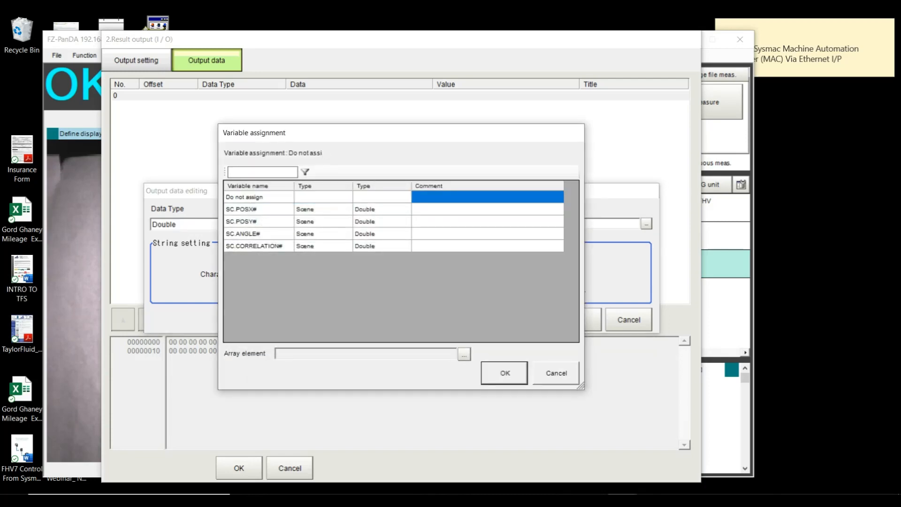
{"action": "key", "text": "Return"}
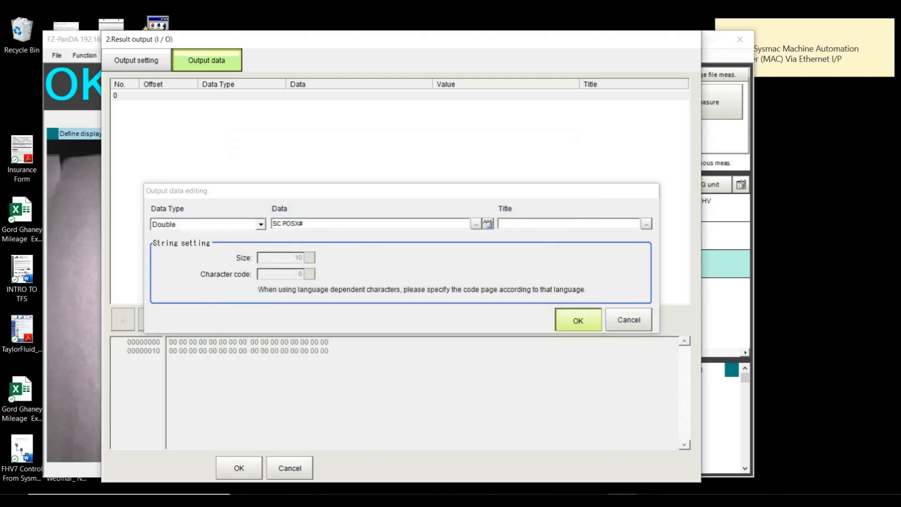
{"action": "left_click", "coordinate": [577, 320]}
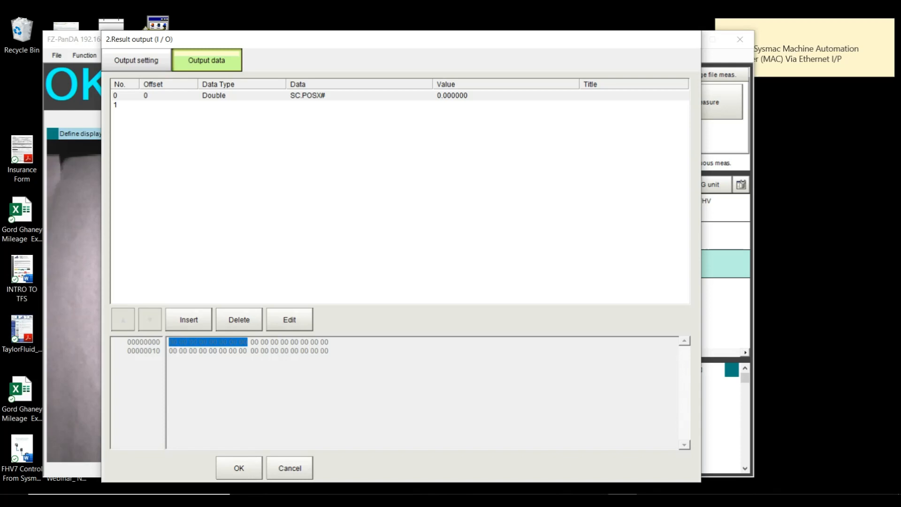
Step: Insert an output data entry of type Double assigned to SC.POSY# as No. 1
{"action": "left_click", "coordinate": [115, 106]}
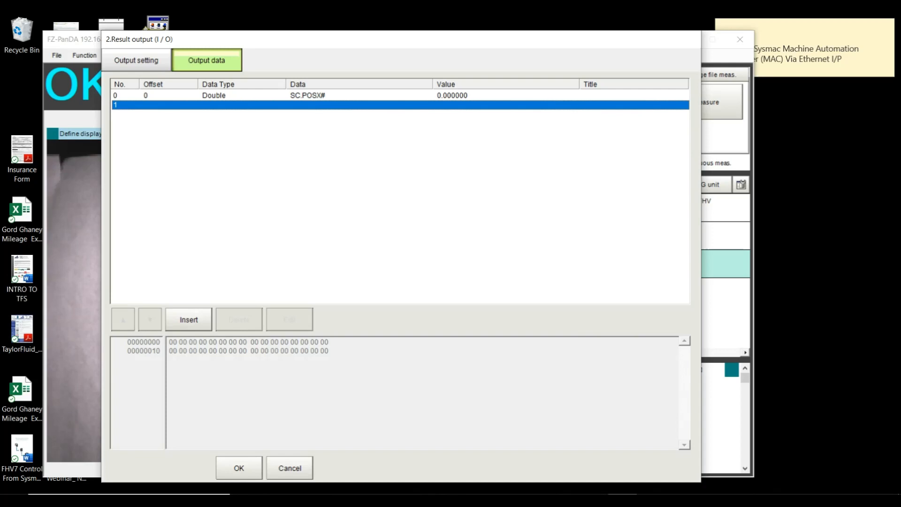
{"action": "left_click", "coordinate": [188, 319]}
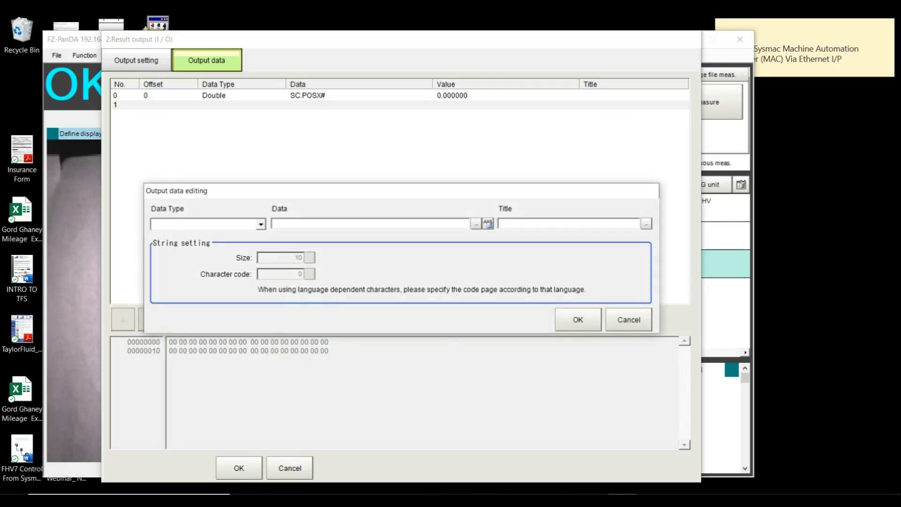
{"action": "left_click", "coordinate": [261, 225]}
{"action": "left_click", "coordinate": [163, 238]}
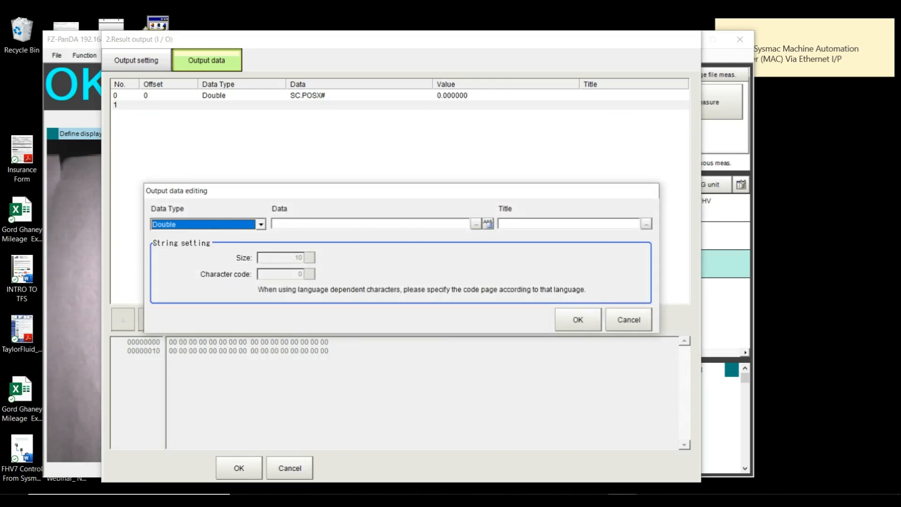
{"action": "left_click", "coordinate": [488, 224]}
{"action": "left_click", "coordinate": [253, 221]}
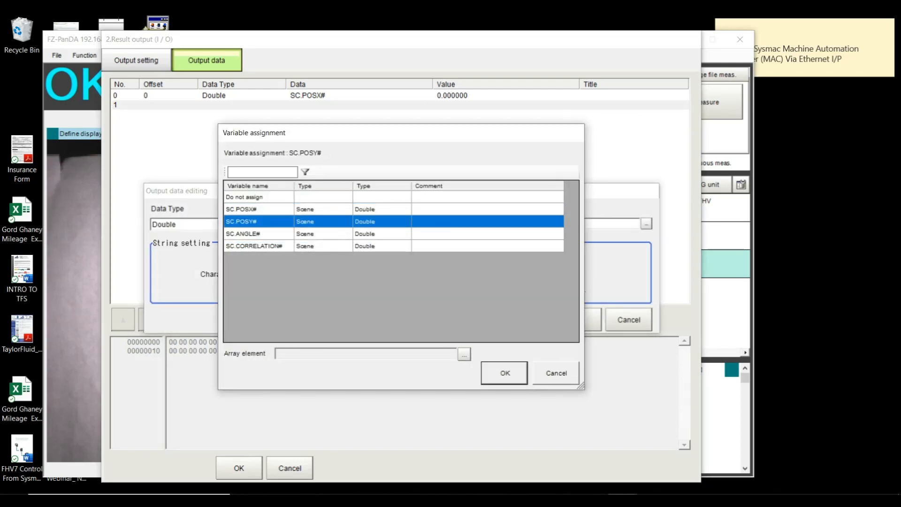
{"action": "left_click", "coordinate": [505, 374]}
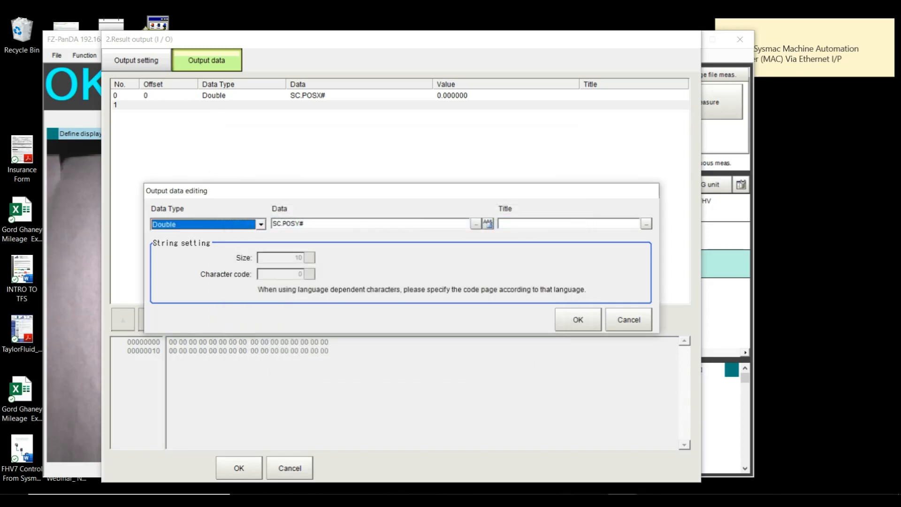
{"action": "left_click", "coordinate": [579, 320]}
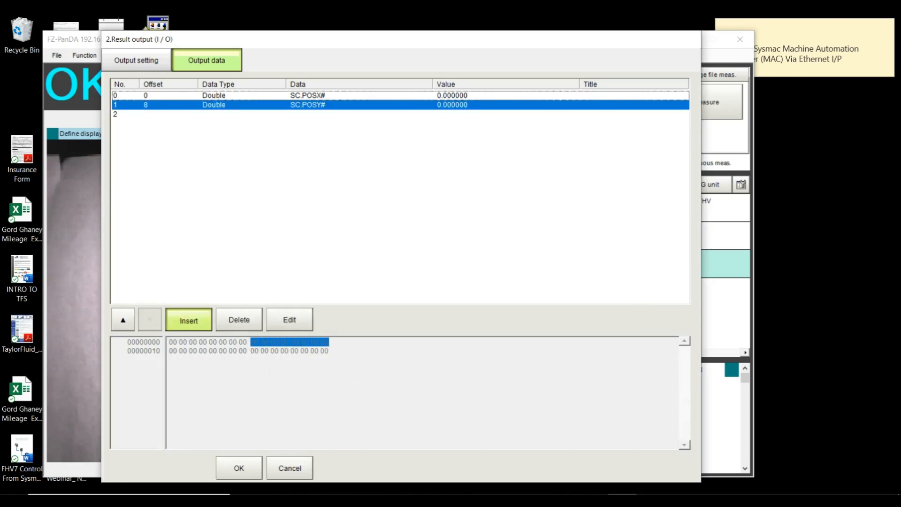
Step: Insert an output data entry of type Double assigned to SC.ANGLE# at No. 1, ahead of the SC.POSY# entry
{"action": "left_click", "coordinate": [188, 320]}
{"action": "left_click", "coordinate": [261, 223]}
{"action": "left_click", "coordinate": [208, 245]}
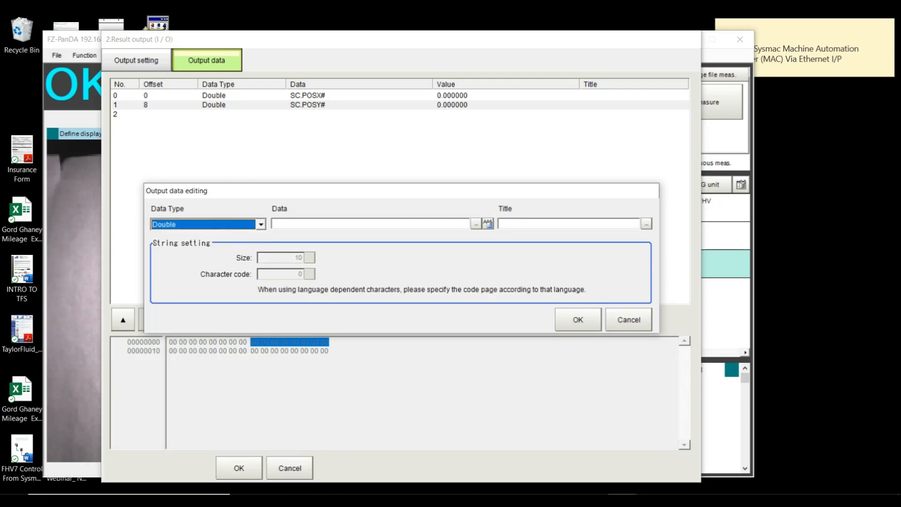
{"action": "left_click", "coordinate": [488, 224]}
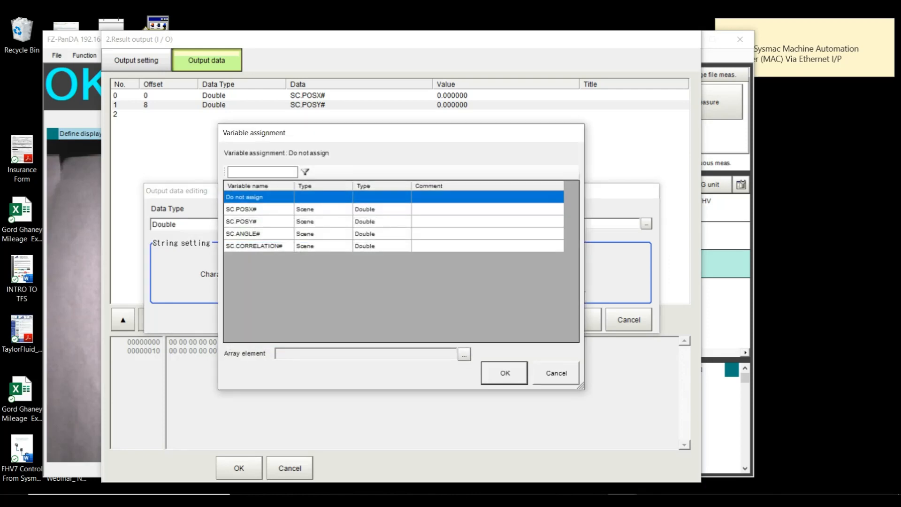
{"action": "left_click", "coordinate": [243, 233]}
{"action": "left_click", "coordinate": [504, 373]}
{"action": "left_click", "coordinate": [578, 319]}
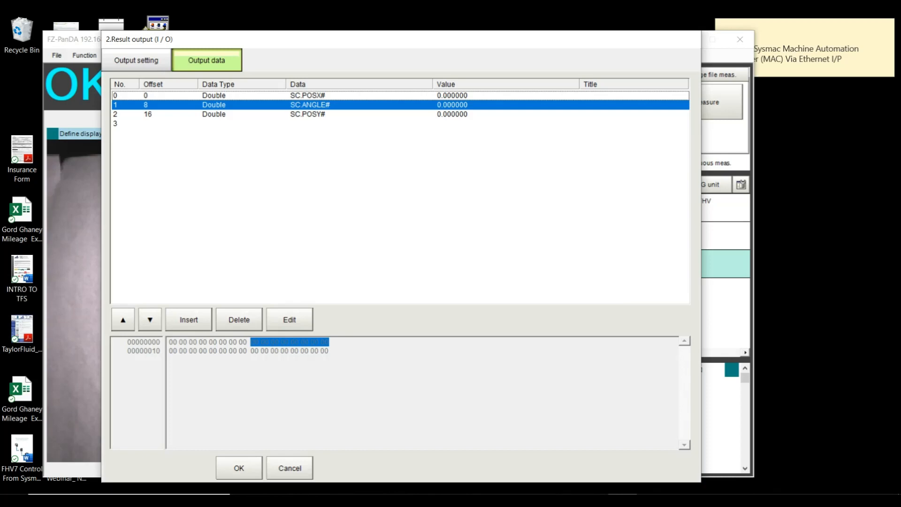
Step: Reorder the output data by moving the SC.POSY# entry up one row, above SC.ANGLE#
{"action": "left_click", "coordinate": [307, 95]}
{"action": "left_click", "coordinate": [307, 105]}
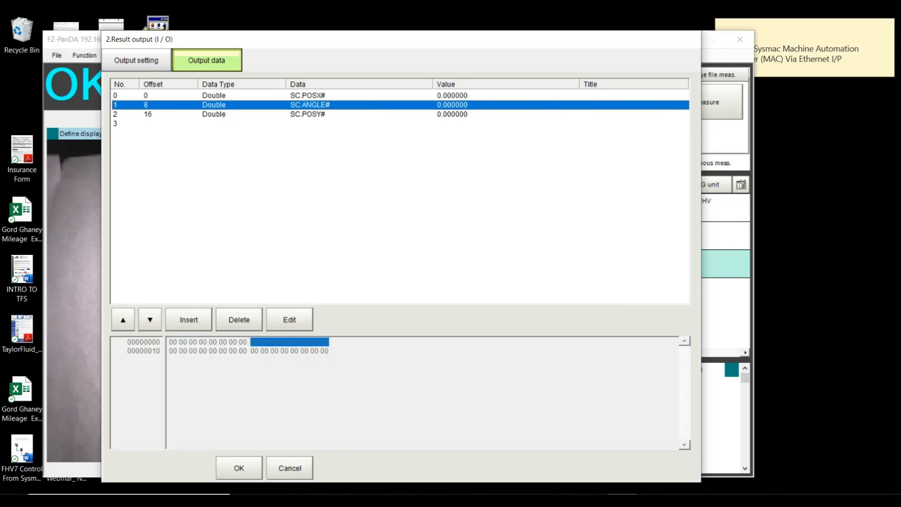
{"action": "left_click", "coordinate": [307, 114]}
{"action": "left_click", "coordinate": [123, 320]}
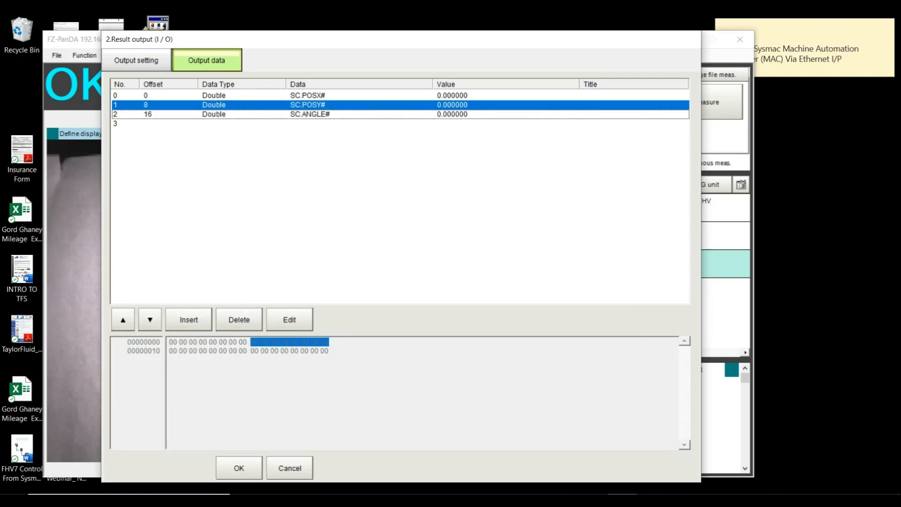
Step: Insert an output data entry of type Double assigned to SC.CORRELATION# as No. 3
{"action": "left_click", "coordinate": [307, 123]}
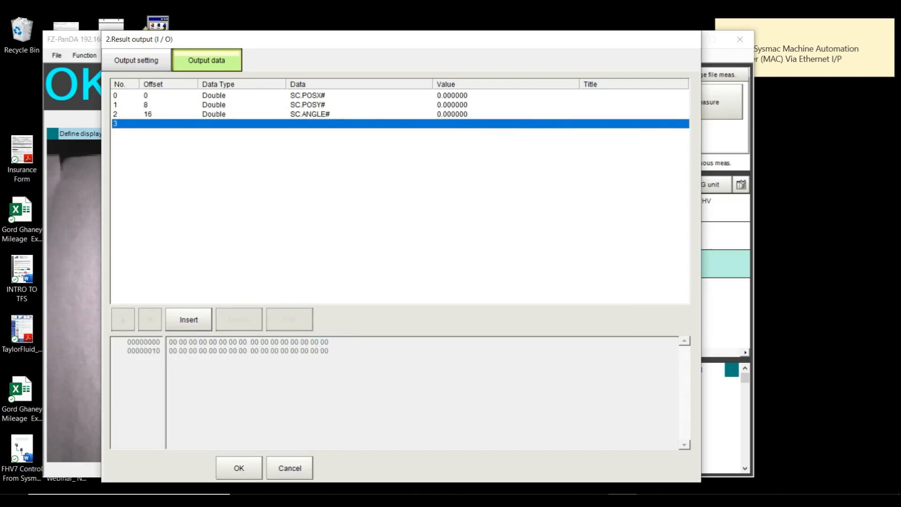
{"action": "left_click", "coordinate": [189, 319]}
{"action": "left_click", "coordinate": [261, 224]}
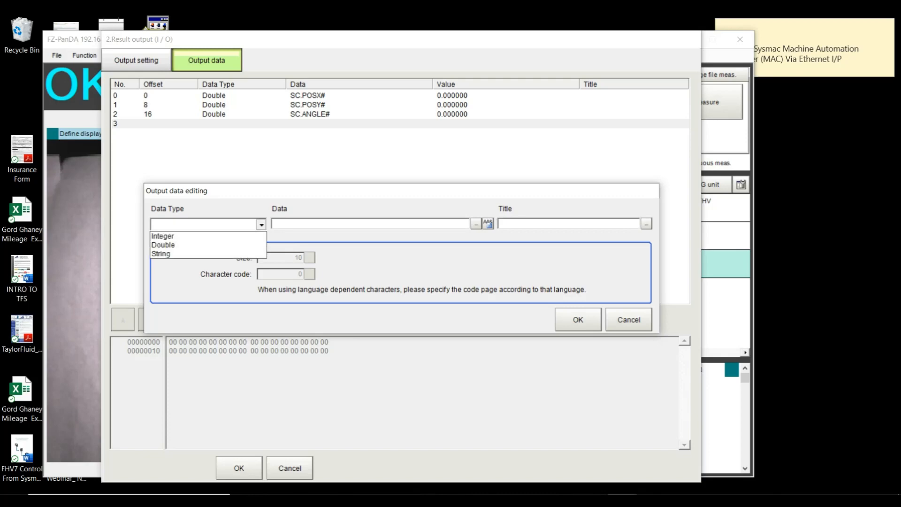
{"action": "left_click", "coordinate": [206, 245]}
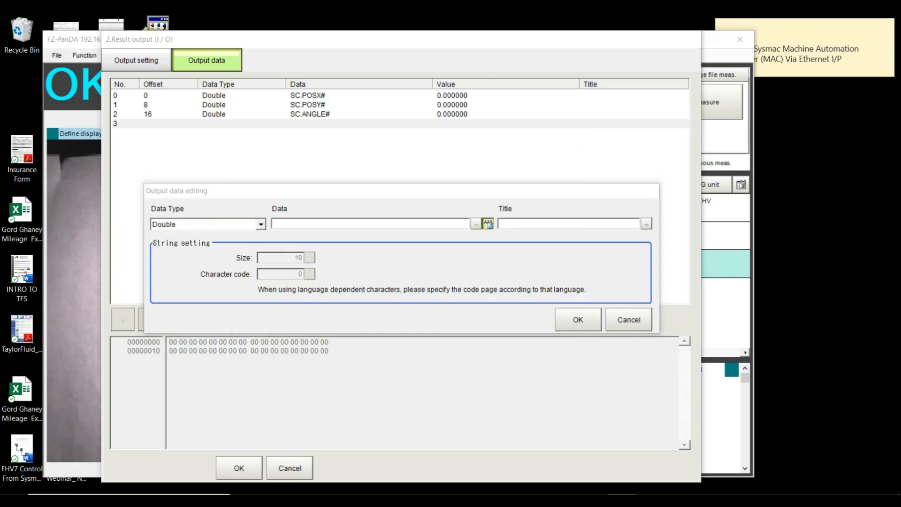
{"action": "left_click", "coordinate": [487, 224]}
{"action": "left_click", "coordinate": [254, 246]}
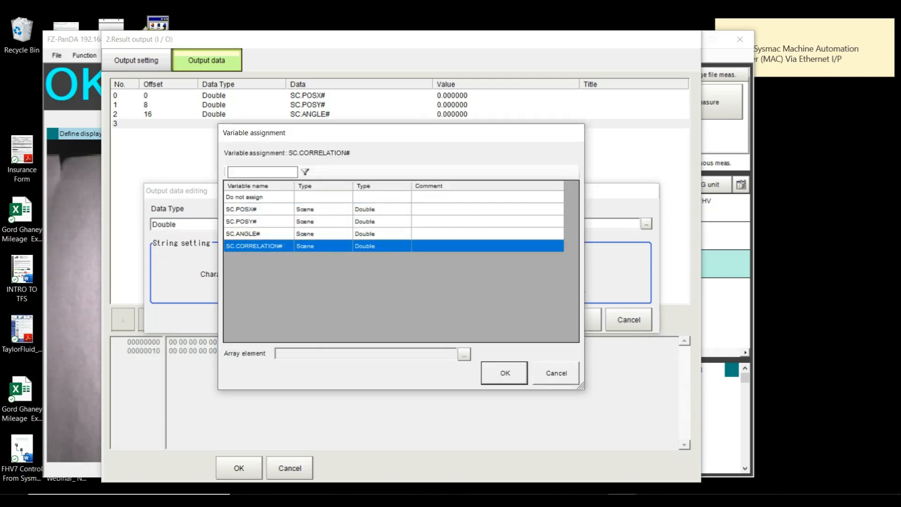
{"action": "left_click", "coordinate": [505, 373]}
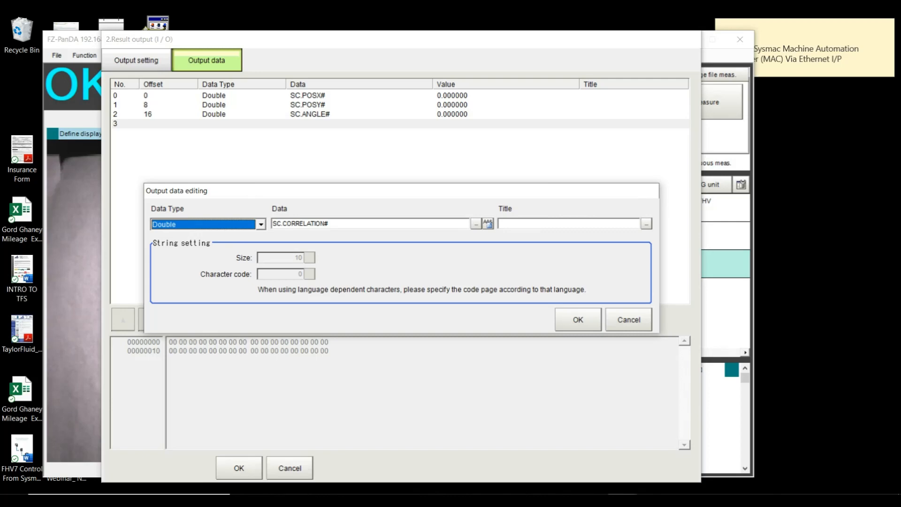
{"action": "left_click", "coordinate": [577, 320]}
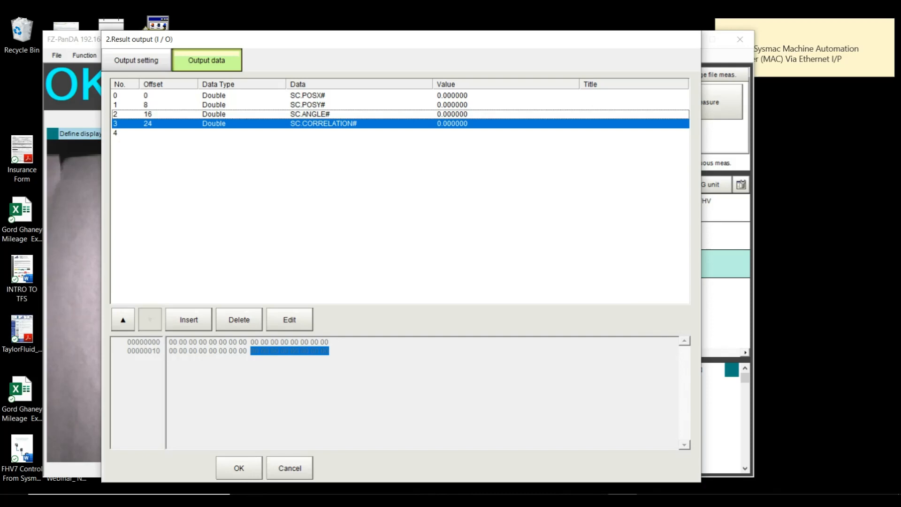
Step: Accept the Result output (I/O) settings, switch to Sysmac Studio and open the NJ301's Built-in EtherNet/IP Port Settings
{"action": "left_click", "coordinate": [535, 500]}
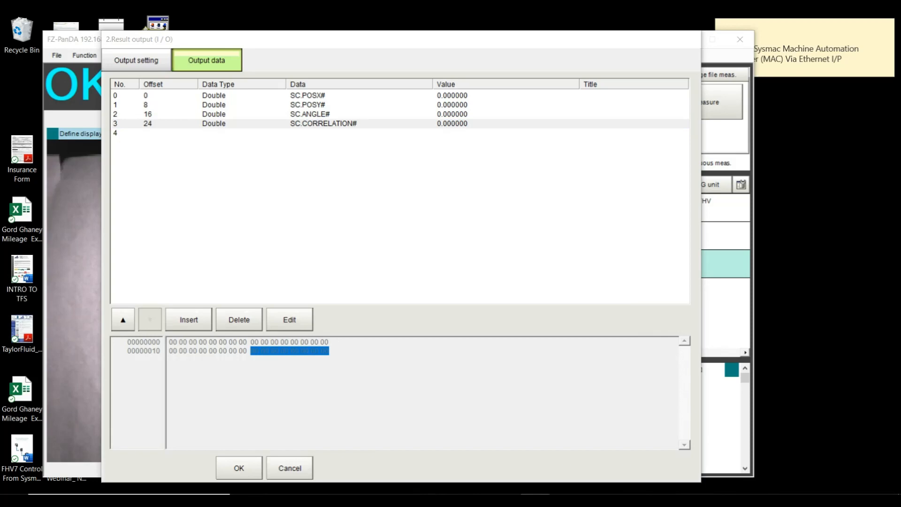
{"action": "left_click", "coordinate": [623, 500]}
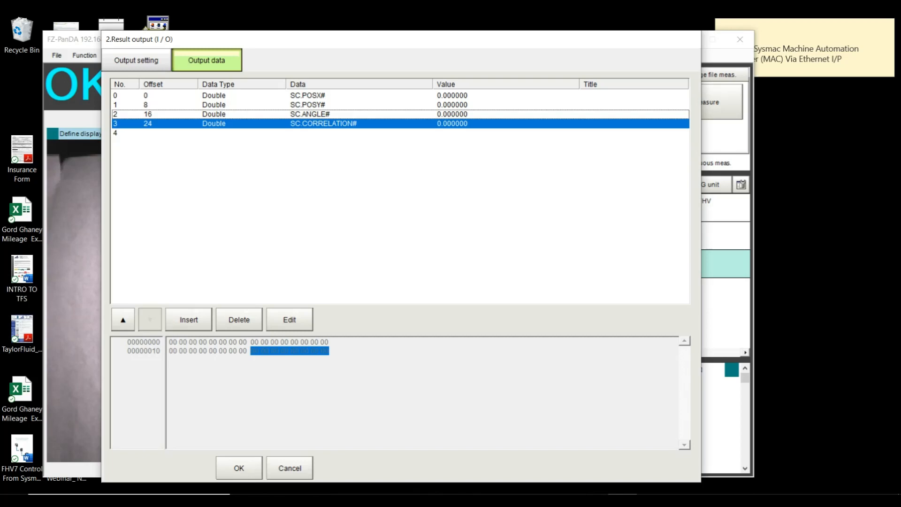
{"action": "left_click", "coordinate": [239, 468]}
{"action": "left_click", "coordinate": [594, 500]}
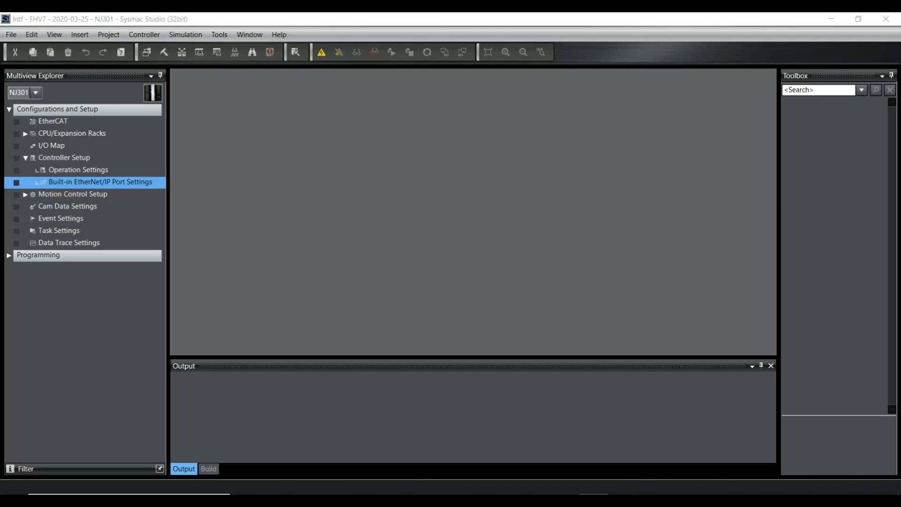
{"action": "double_click", "coordinate": [100, 182]}
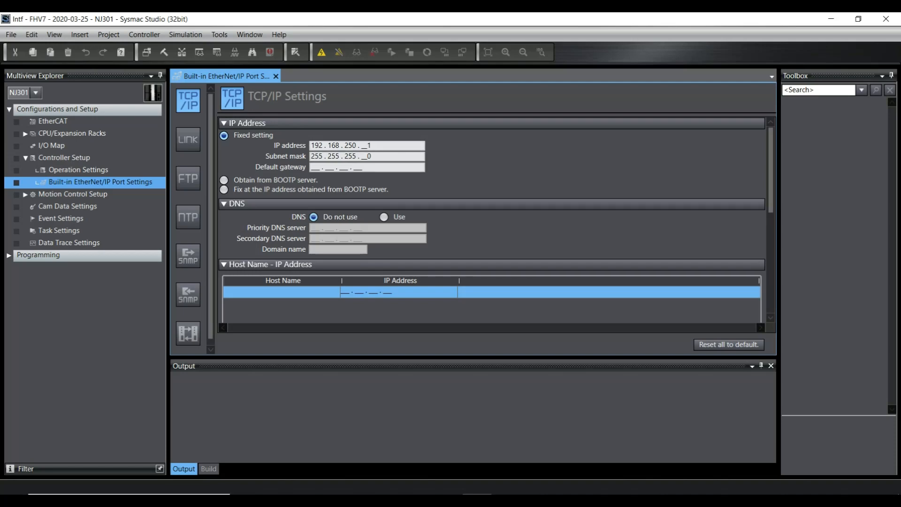
Step: Switch to FZ-PanDA and examine the camera's IP addresses in the Ethernet(Normal(UDP)) system settings
{"action": "key", "text": "shift+Left"}
{"action": "key", "text": "shift+Left"}
{"action": "key", "text": "shift+Left"}
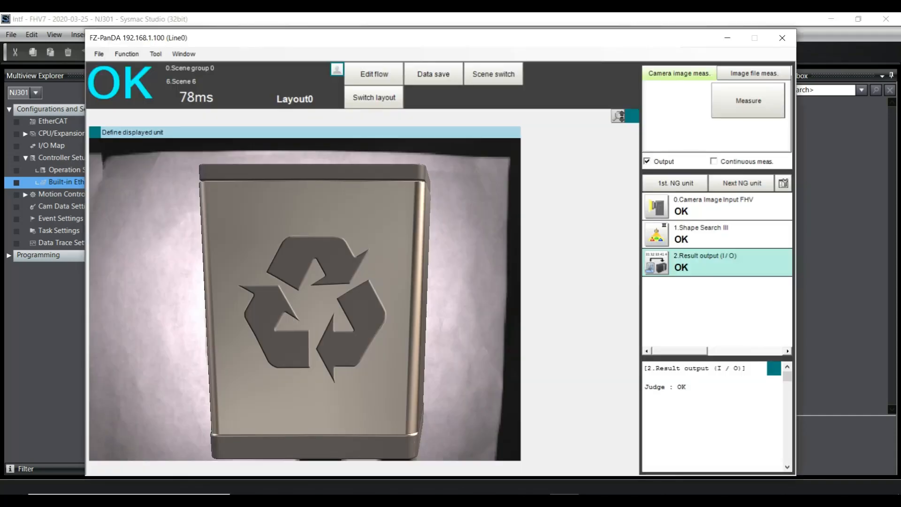
{"action": "left_click", "coordinate": [156, 54]}
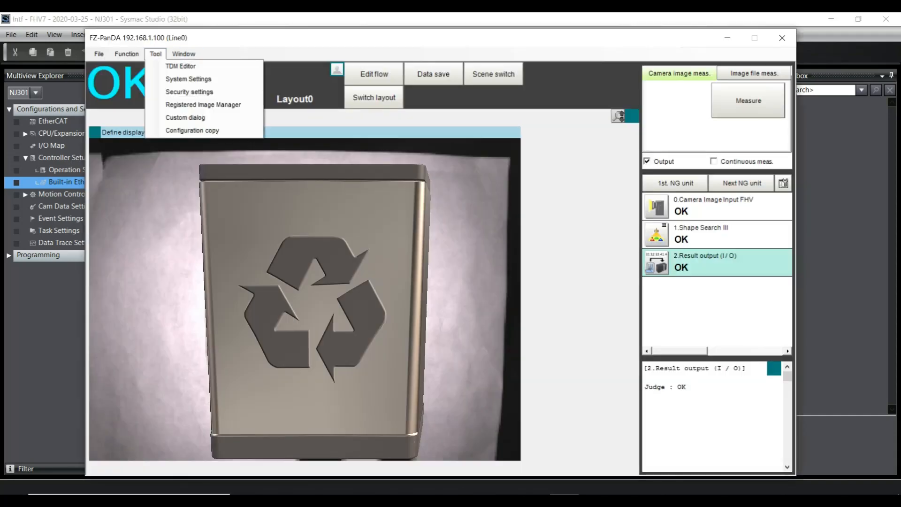
{"action": "left_click", "coordinate": [189, 79]}
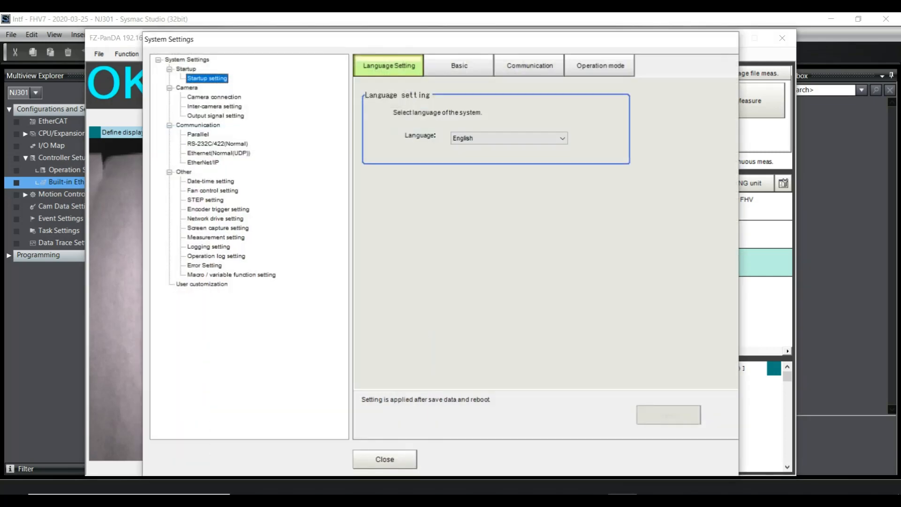
{"action": "left_click", "coordinate": [219, 153]}
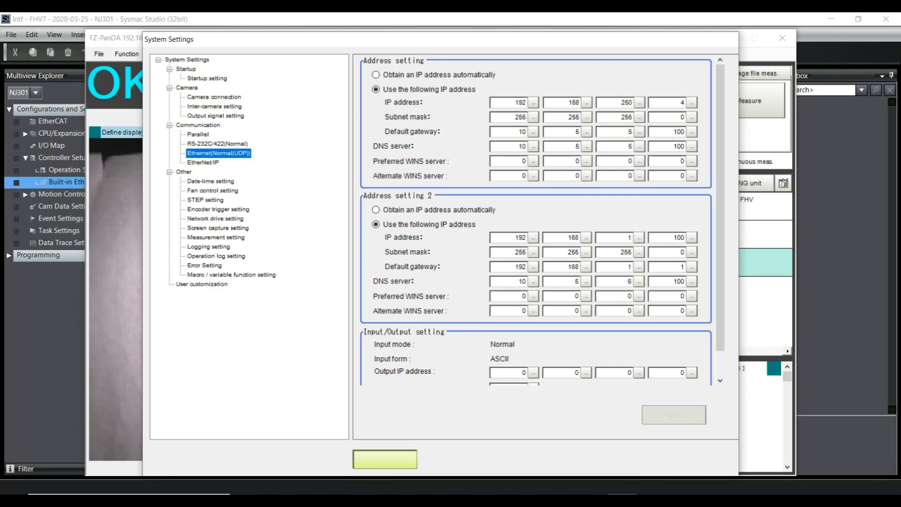
{"action": "left_click", "coordinate": [385, 459]}
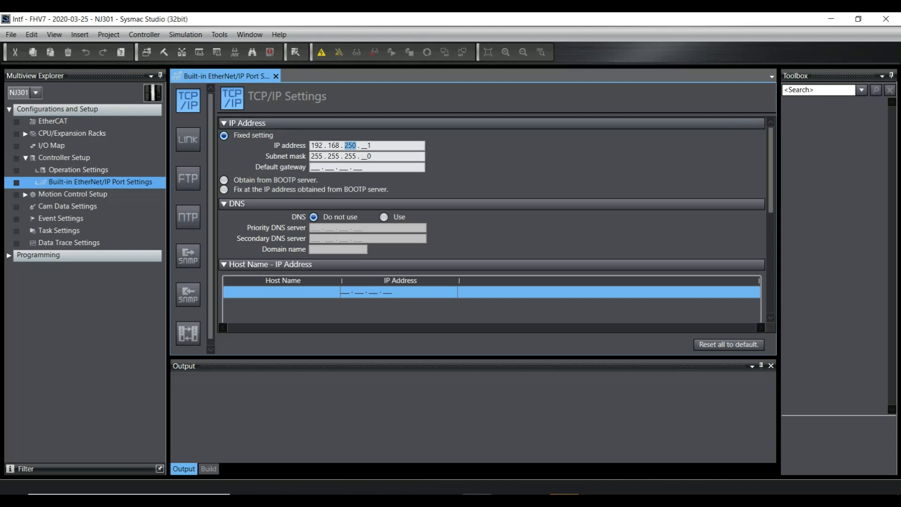
Step: In Sysmac Studio, set the controller's fixed IP address to 192.168.1.3
{"action": "type", "text": "1__"}
{"action": "left_click", "coordinate": [370, 145]}
{"action": "key", "text": "BackSpace"}
{"action": "type", "text": "3"}
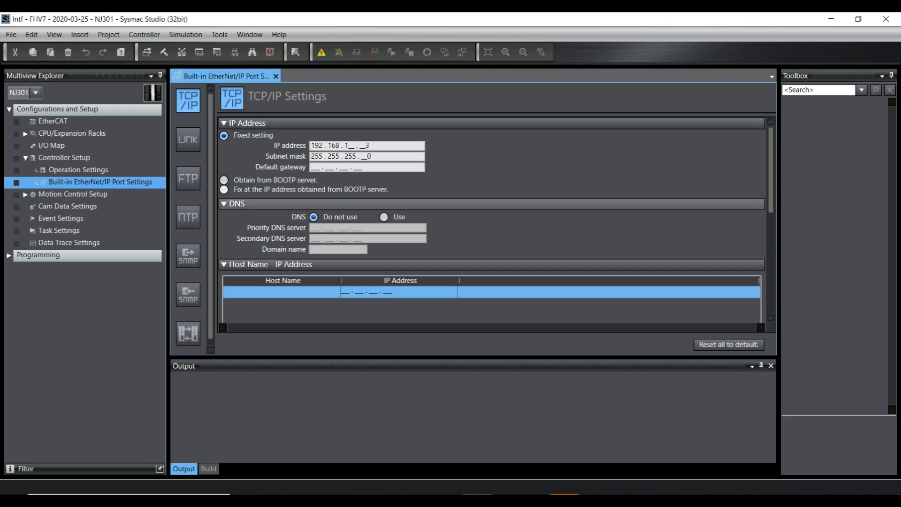
{"action": "left_click", "coordinate": [535, 500]}
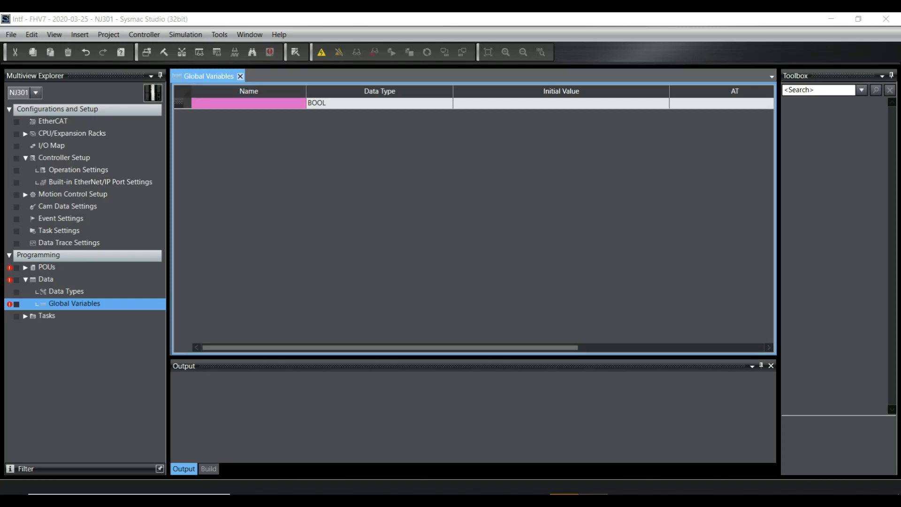
Step: Create a global variable named FromFHV7 with the data type DT_FHV7_From_Camera_RDF0_woUser
{"action": "left_click", "coordinate": [240, 77]}
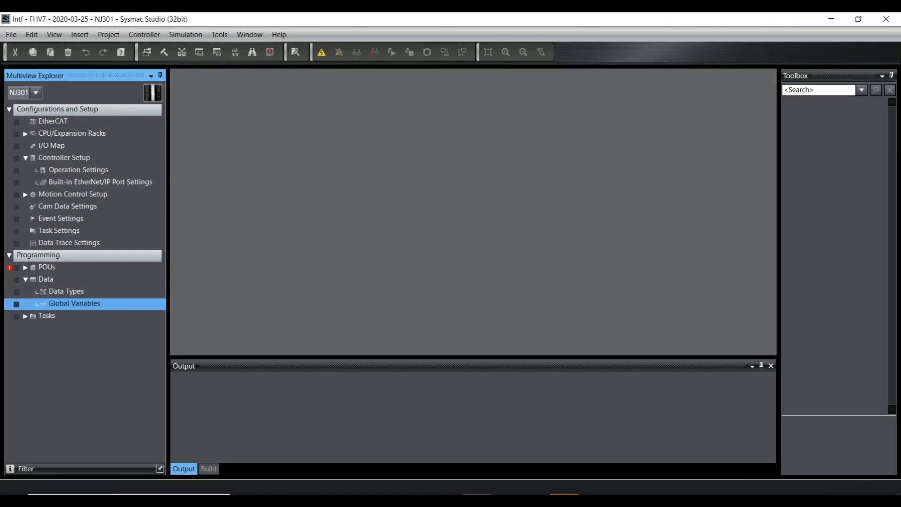
{"action": "double_click", "coordinate": [81, 303]}
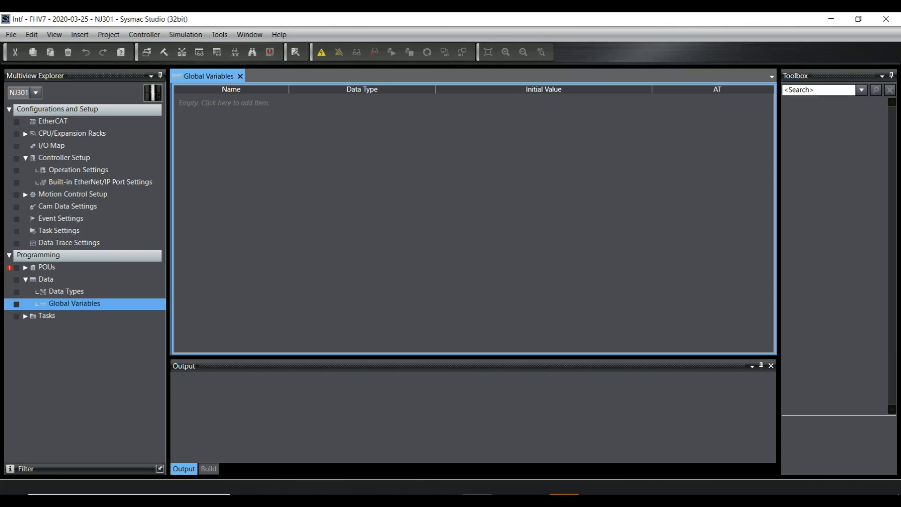
{"action": "right_click", "coordinate": [235, 106]}
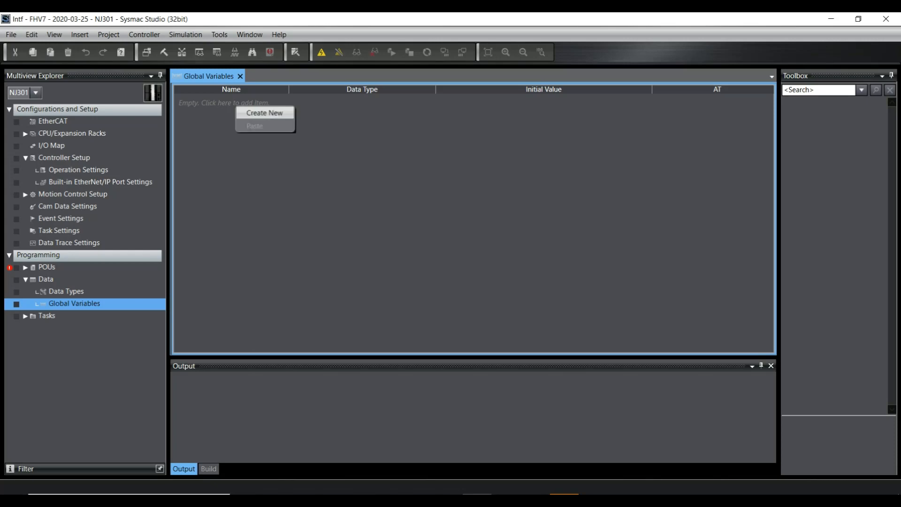
{"action": "left_click", "coordinate": [264, 112]}
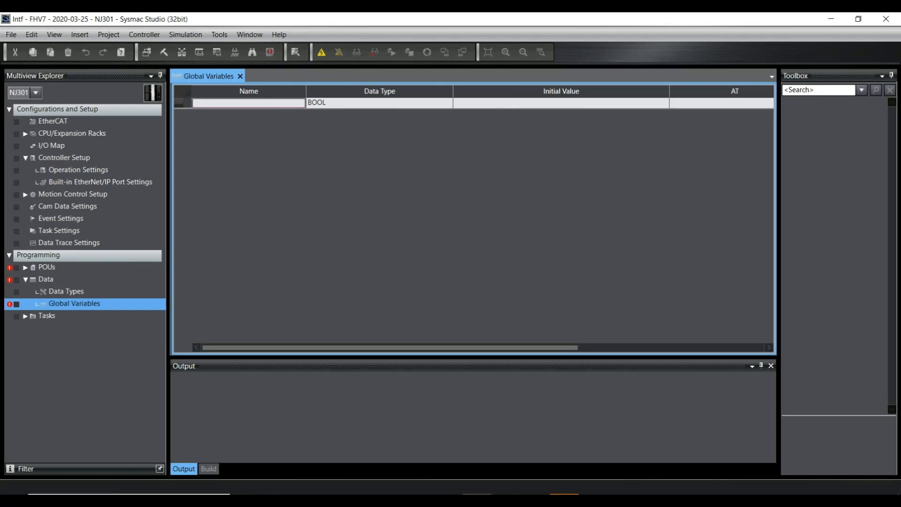
{"action": "type", "text": "FromFHV7"}
{"action": "key", "text": "Tab"}
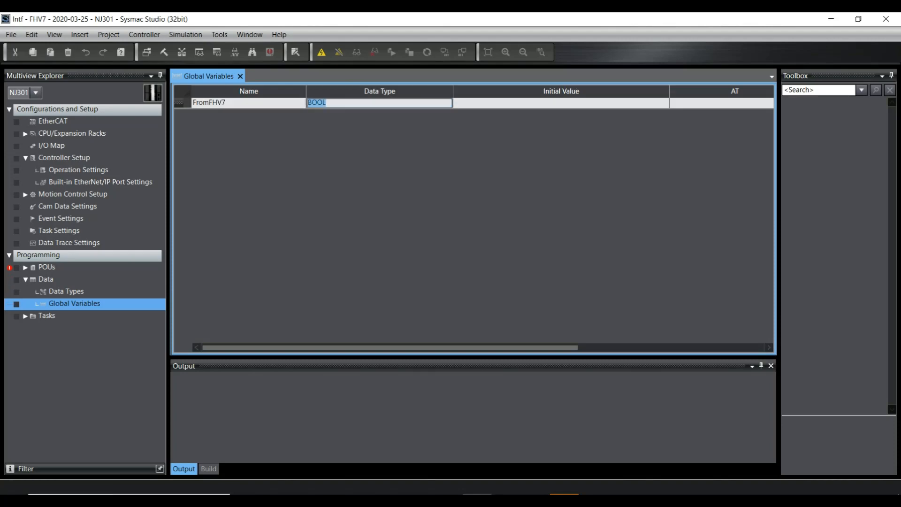
{"action": "type", "text": "DT"}
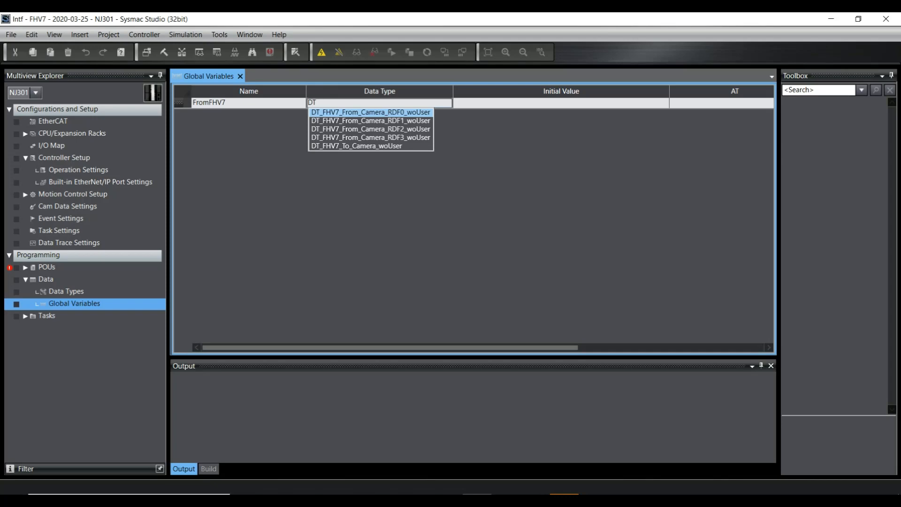
{"action": "key", "text": "Return"}
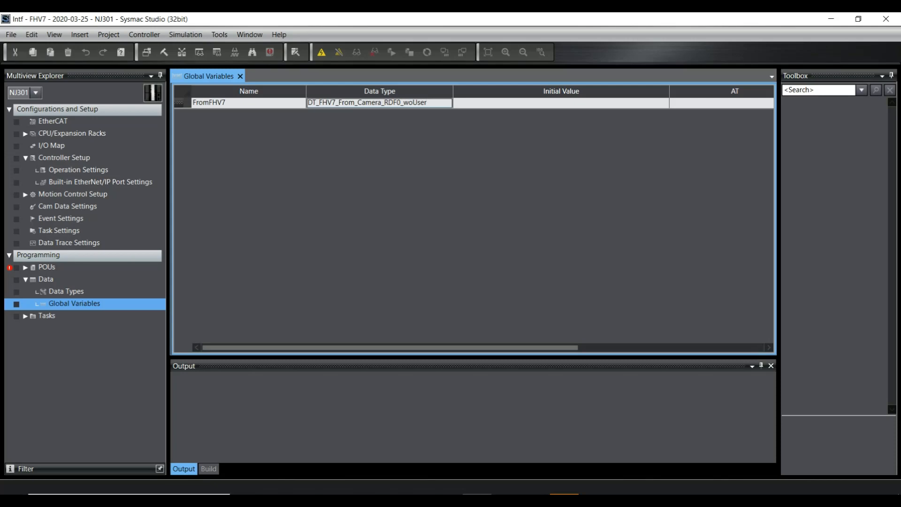
Step: Switch to FZ-PanDA and check the communication modules and the EtherNet/IP output data size options in the camera's system settings
{"action": "key", "text": "alt+Tab"}
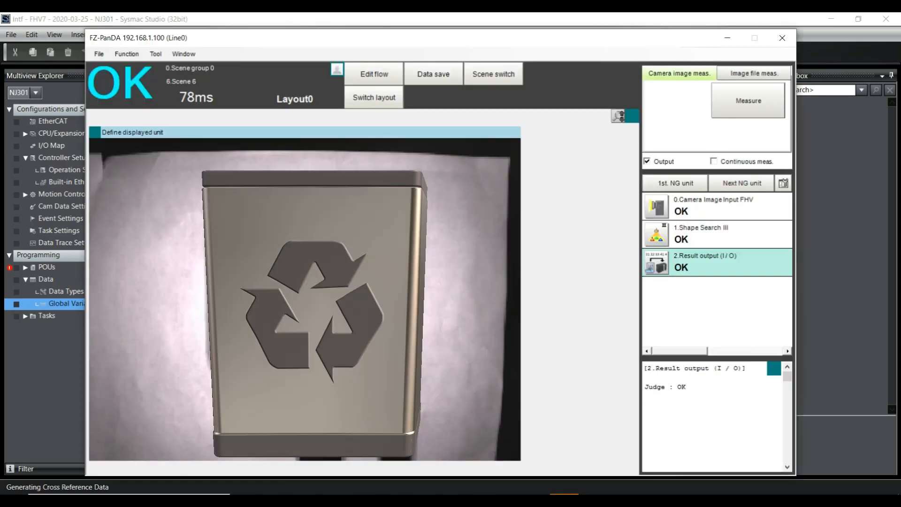
{"action": "key", "text": "alt+t"}
{"action": "key", "text": "Down"}
{"action": "key", "text": "Down"}
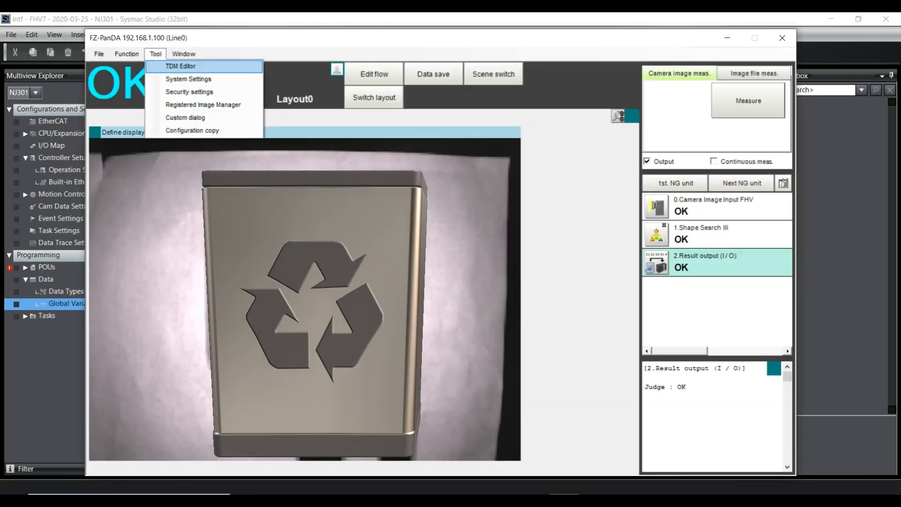
{"action": "key", "text": "Return"}
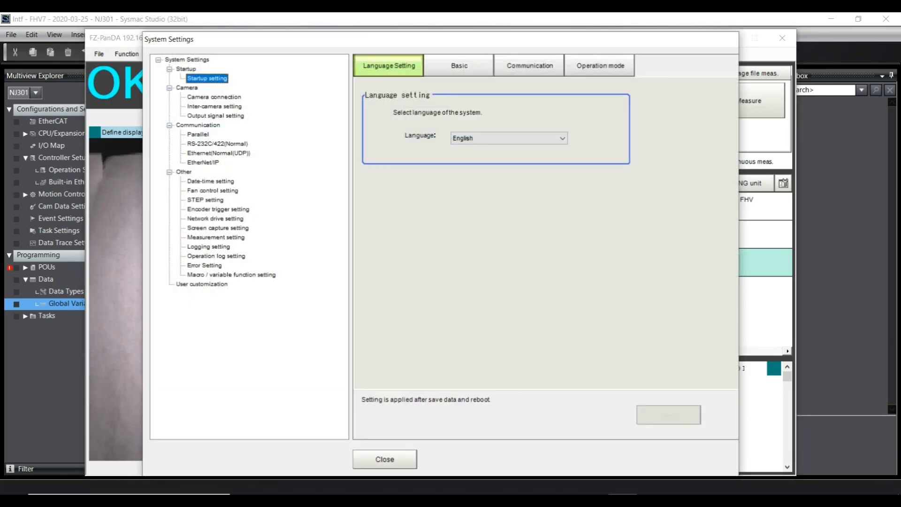
{"action": "left_click", "coordinate": [529, 66]}
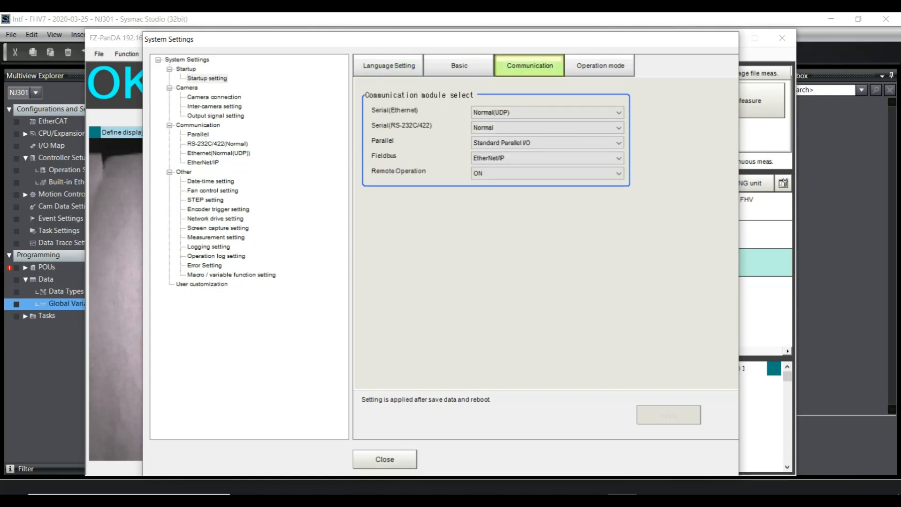
{"action": "left_click", "coordinate": [202, 162]}
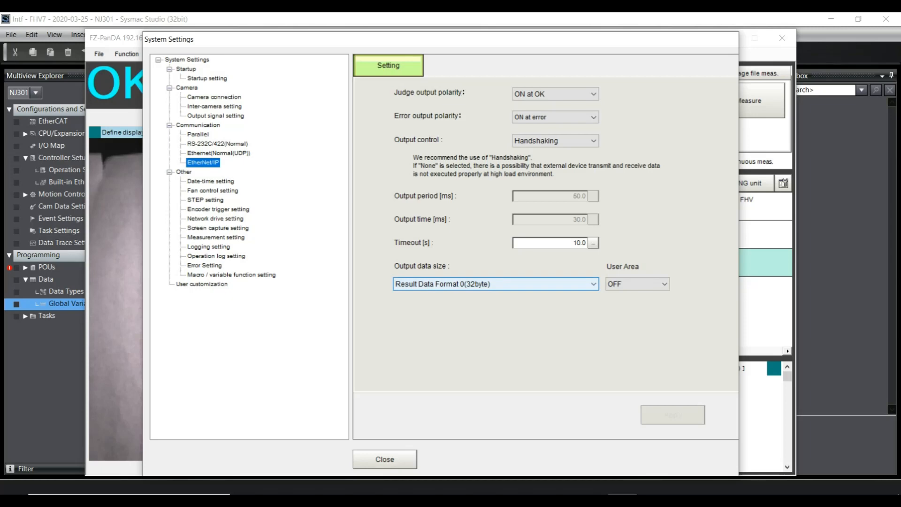
{"action": "left_click", "coordinate": [495, 284]}
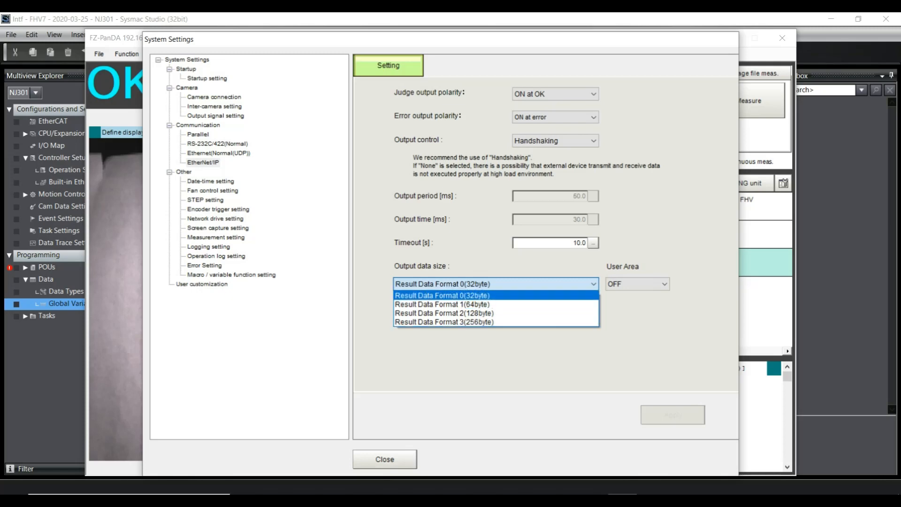
{"action": "key", "text": "Escape"}
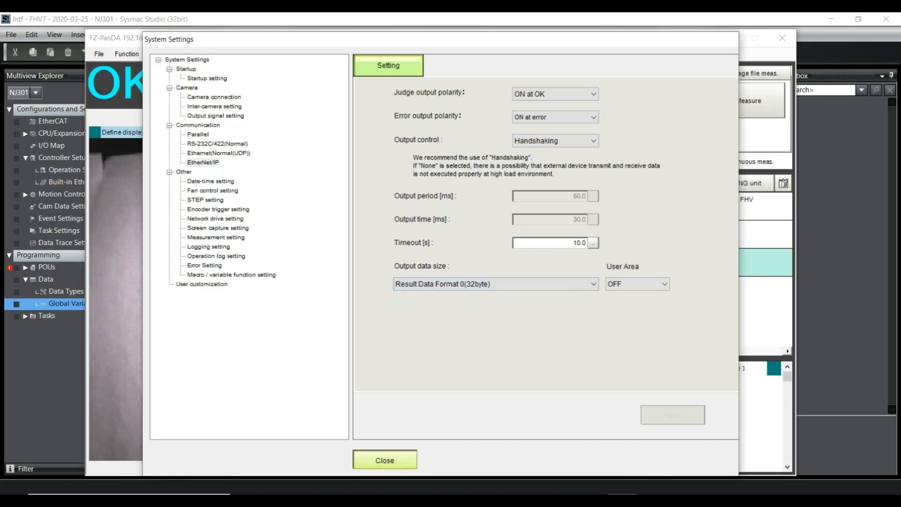
{"action": "left_click", "coordinate": [385, 460]}
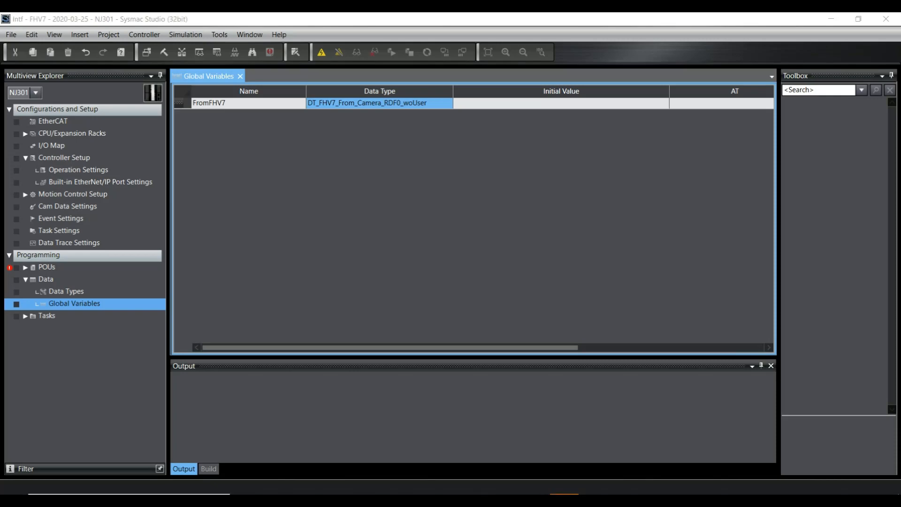
Step: In Sysmac Studio, set the Network Publish attribute of the FromFHV7 global variable to Input
{"action": "left_click_drag", "start_coordinate": [390, 348], "coordinate": [575, 348]}
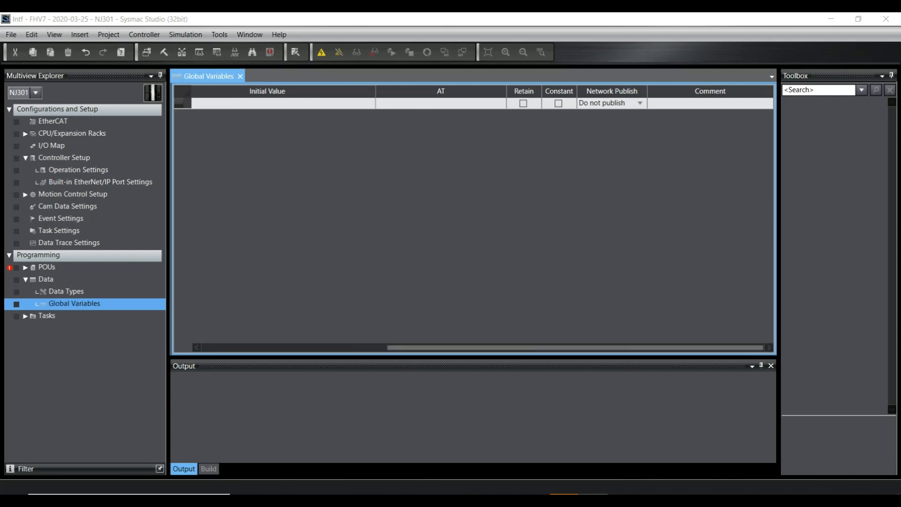
{"action": "left_click", "coordinate": [640, 103]}
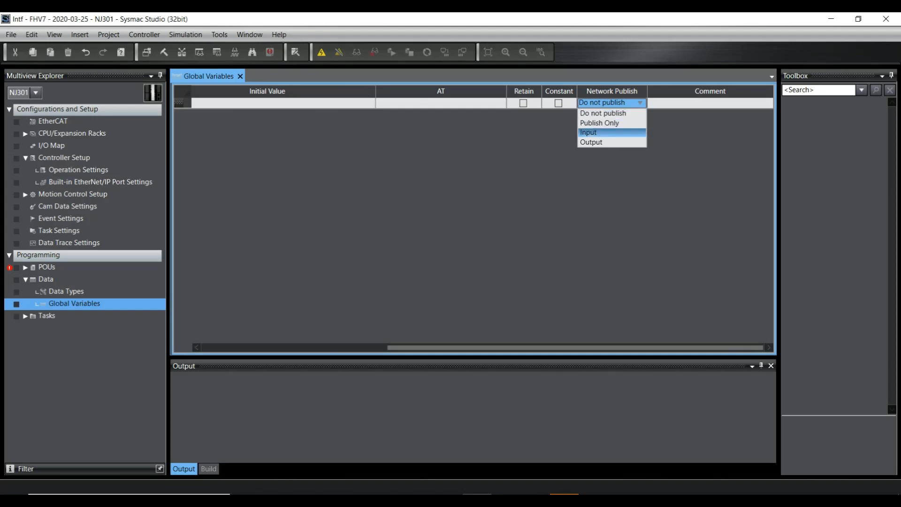
{"action": "left_click", "coordinate": [604, 133]}
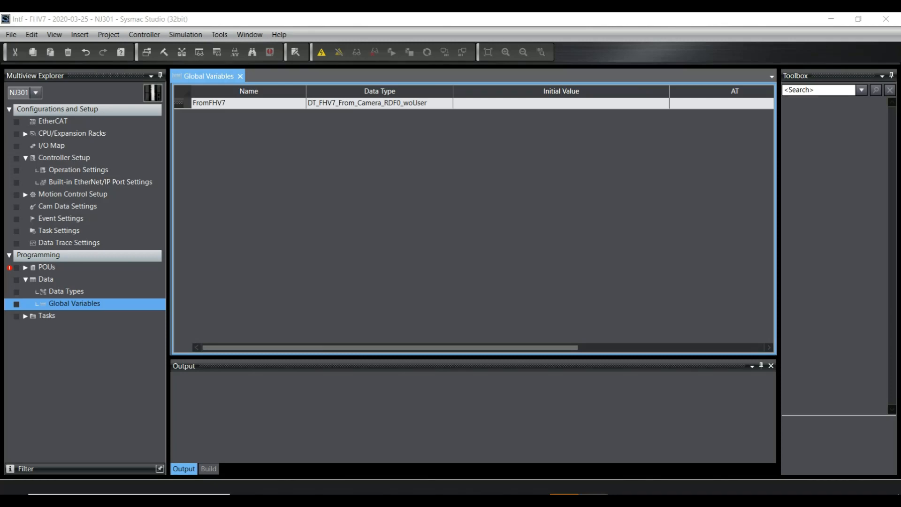
Step: Create a second global variable named ToFHV7 below FromFHV7
{"action": "right_click", "coordinate": [237, 103]}
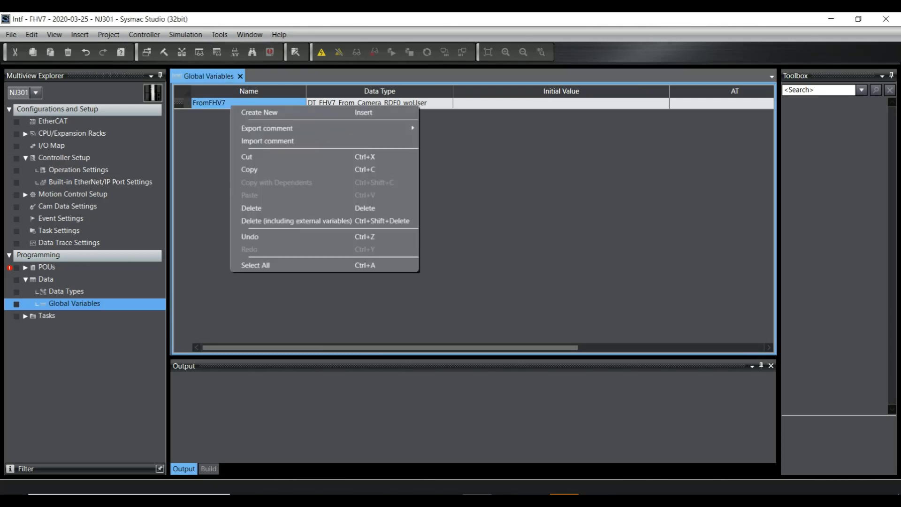
{"action": "left_click", "coordinate": [256, 113]}
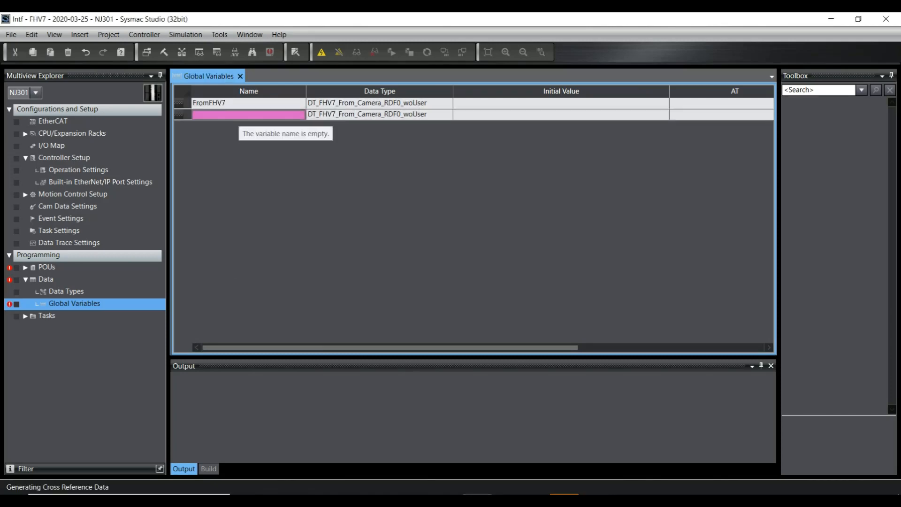
{"action": "type", "text": "To"}
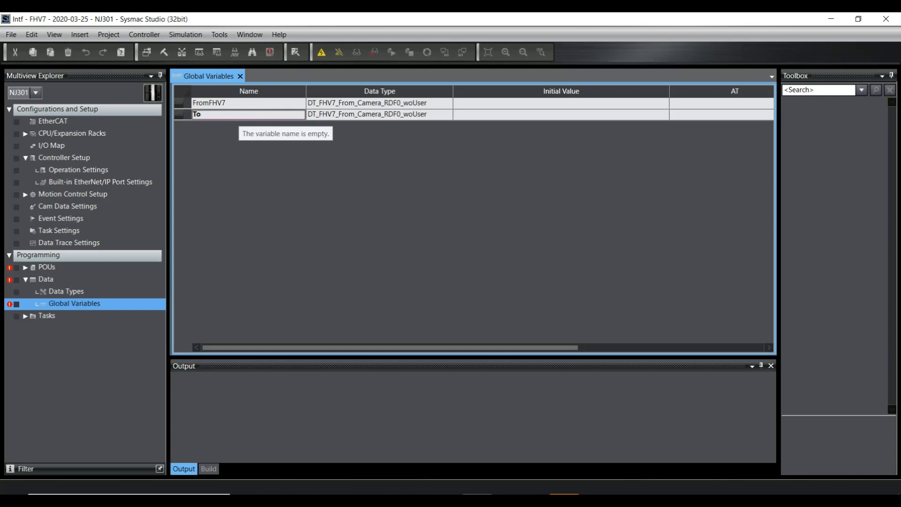
{"action": "type", "text": "FHV7"}
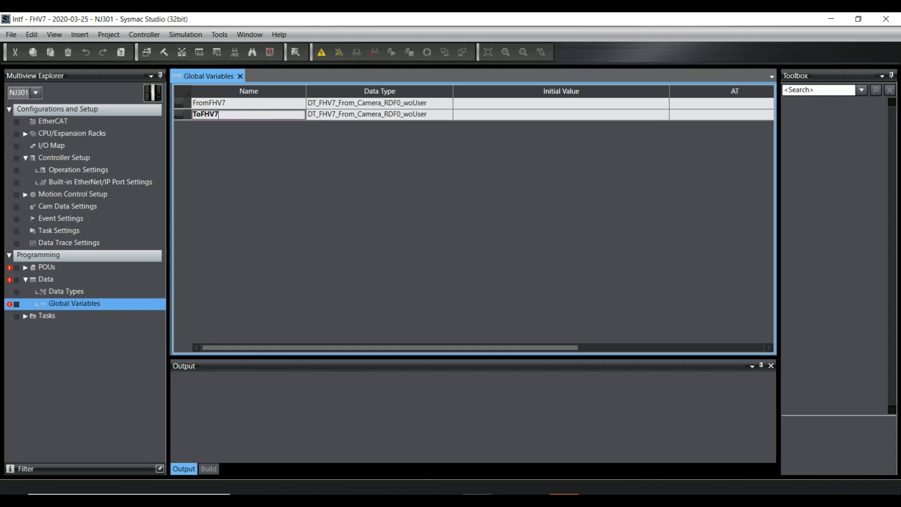
{"action": "key", "text": "Tab"}
Step: Set the data type of the ToFHV7 global variable to DT_FHV7_To_Camera_woUser
{"action": "double_click", "coordinate": [361, 115]}
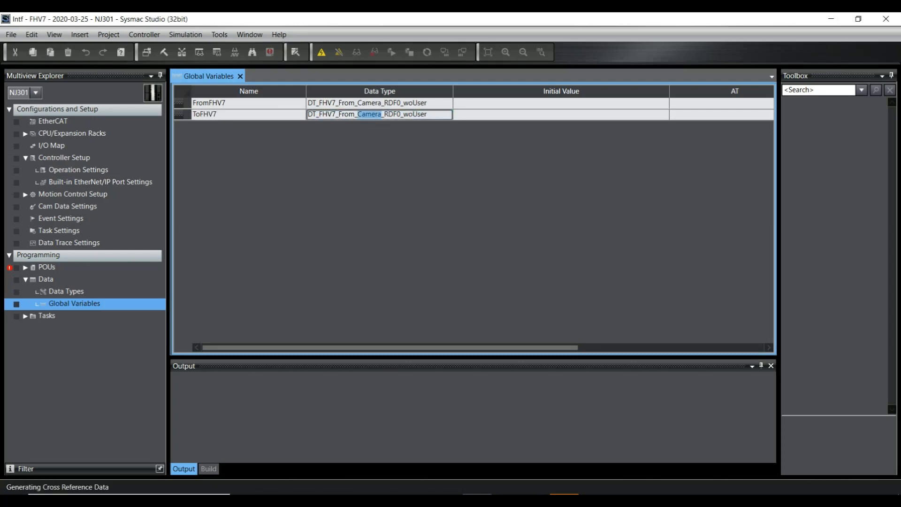
{"action": "double_click", "coordinate": [361, 114]}
{"action": "key", "text": "ctrl+a"}
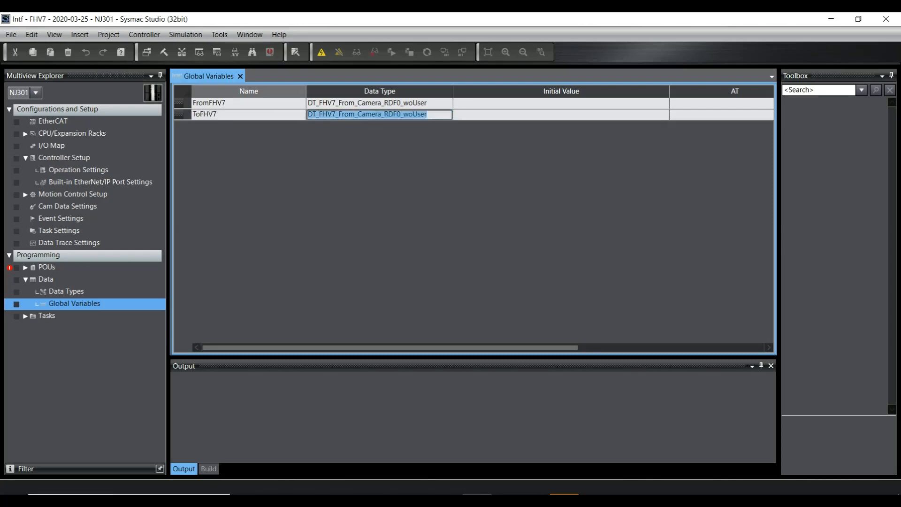
{"action": "type", "text": "DT"}
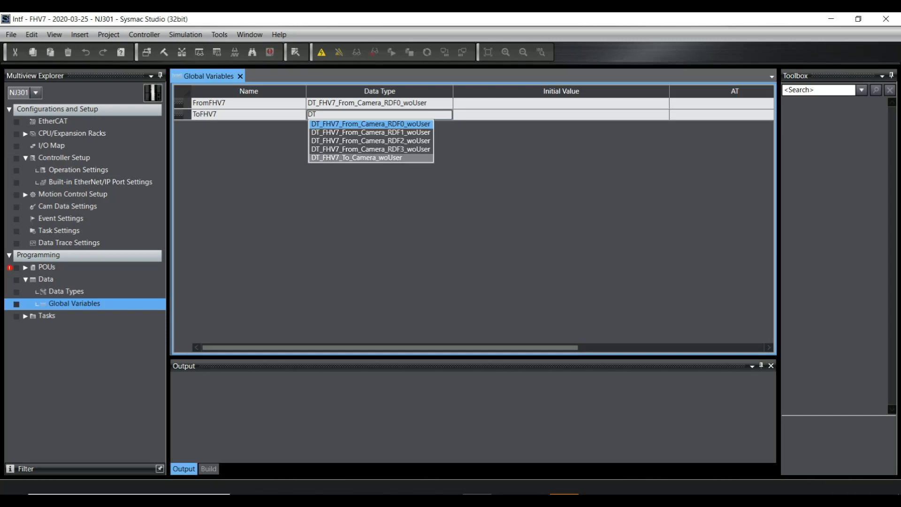
{"action": "left_click", "coordinate": [370, 158]}
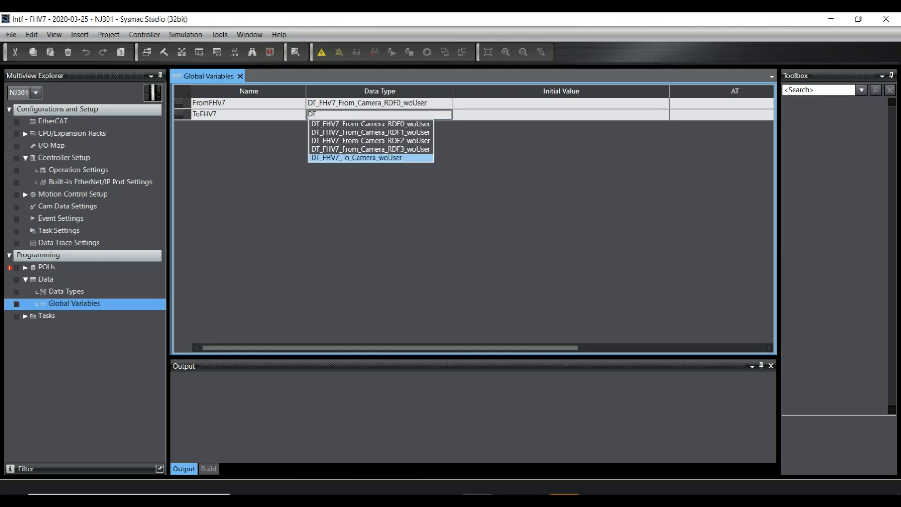
{"action": "key", "text": "Return"}
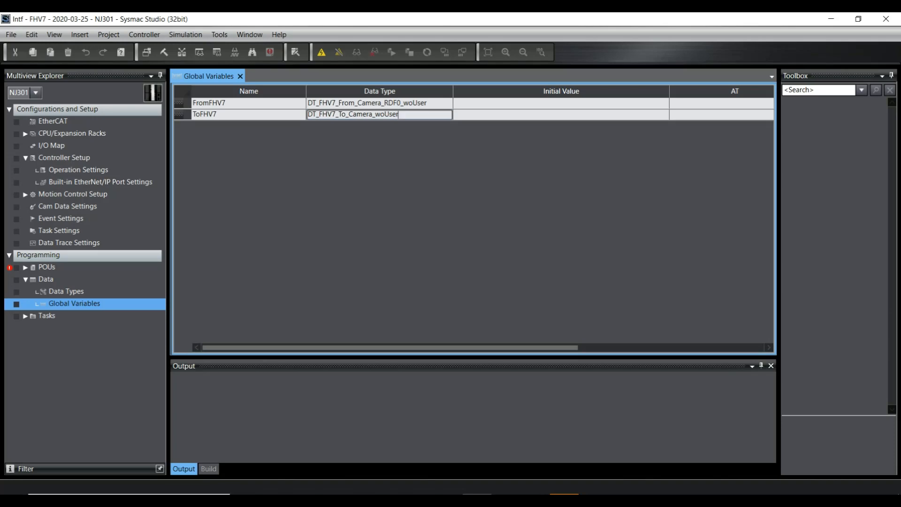
Step: Set the Network Publish attribute of the ToFHV7 global variable to Output
{"action": "left_click_drag", "start_coordinate": [389, 347], "coordinate": [575, 348]}
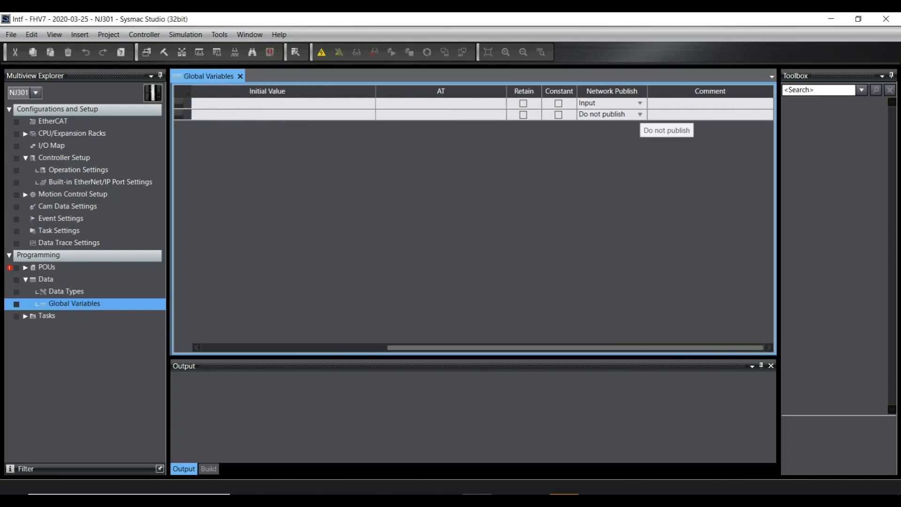
{"action": "left_click", "coordinate": [640, 114]}
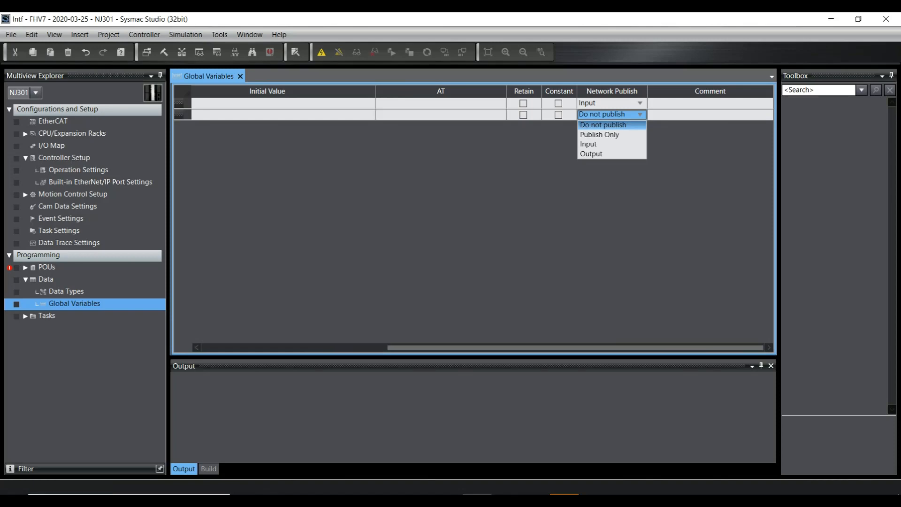
{"action": "key", "text": "Down"}
{"action": "key", "text": "Down"}
{"action": "key", "text": "Down"}
{"action": "key", "text": "Return"}
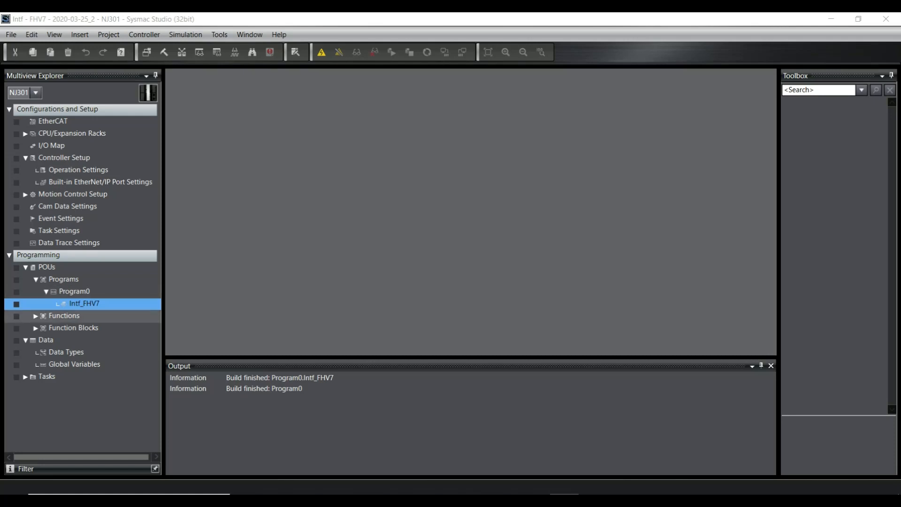
Step: In the FHV7 - 2020-03-25_2 project, examine the program functions and the copy options for FHV7_Data_Convert_RDF0
{"action": "double_click", "coordinate": [64, 315]}
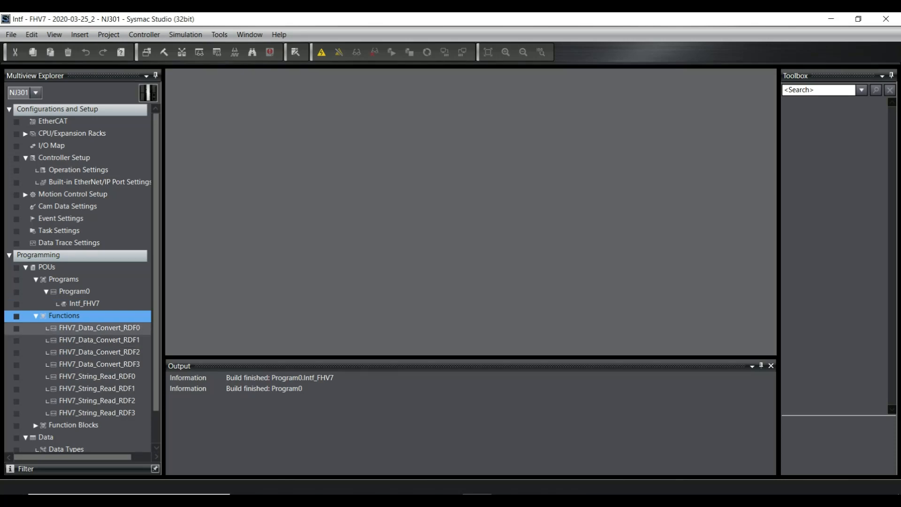
{"action": "left_click", "coordinate": [94, 327]}
{"action": "right_click", "coordinate": [92, 328]}
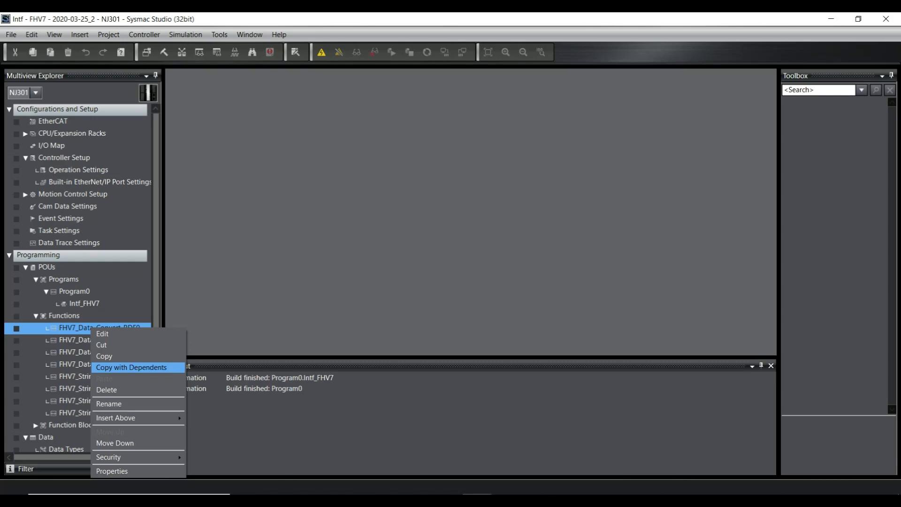
{"action": "left_click", "coordinate": [36, 316]}
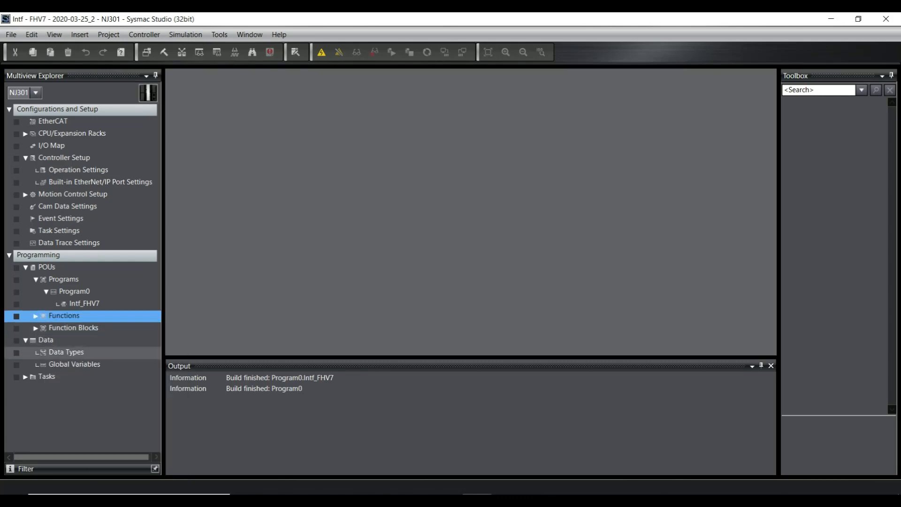
Step: Collapse the structure data types, copy them all from SubDT_FHV7_FromCamera_Status through DT_FHV7_From_Camera_RDF3_woUser, and close the data type editor
{"action": "left_click", "coordinate": [67, 352]}
{"action": "double_click", "coordinate": [66, 352]}
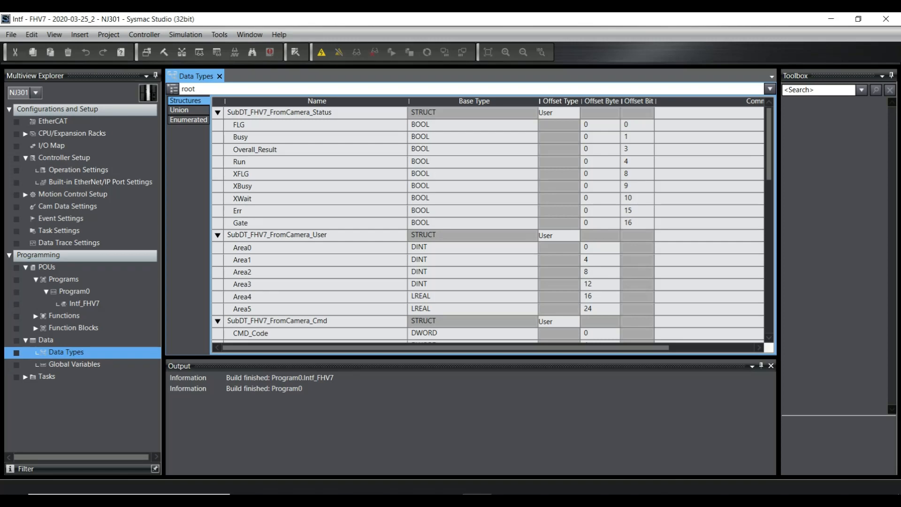
{"action": "right_click", "coordinate": [258, 113]}
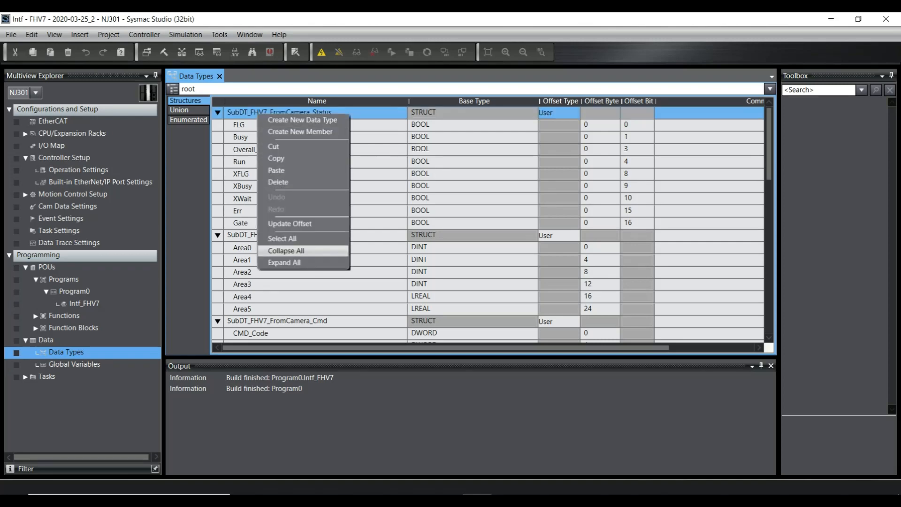
{"action": "left_click", "coordinate": [286, 251]}
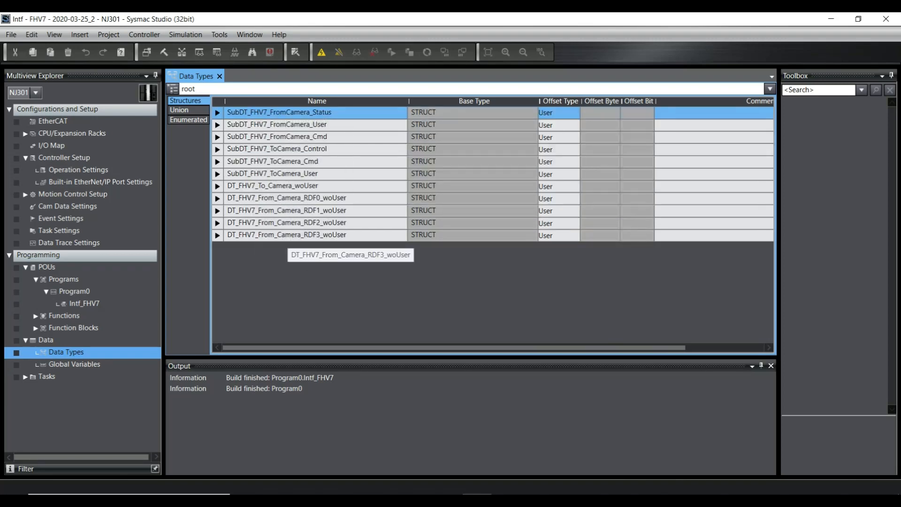
{"action": "left_click", "coordinate": [287, 236], "text": "shift"}
{"action": "right_click", "coordinate": [287, 237]}
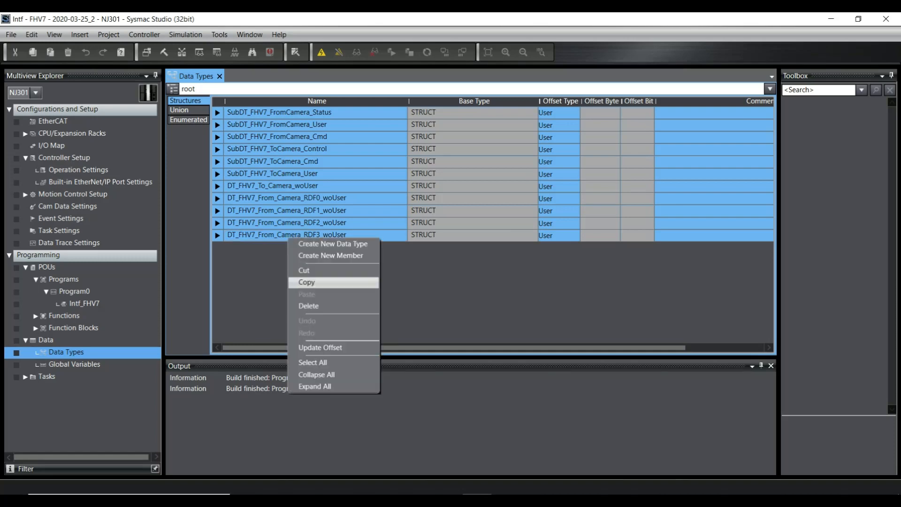
{"action": "left_click", "coordinate": [310, 282]}
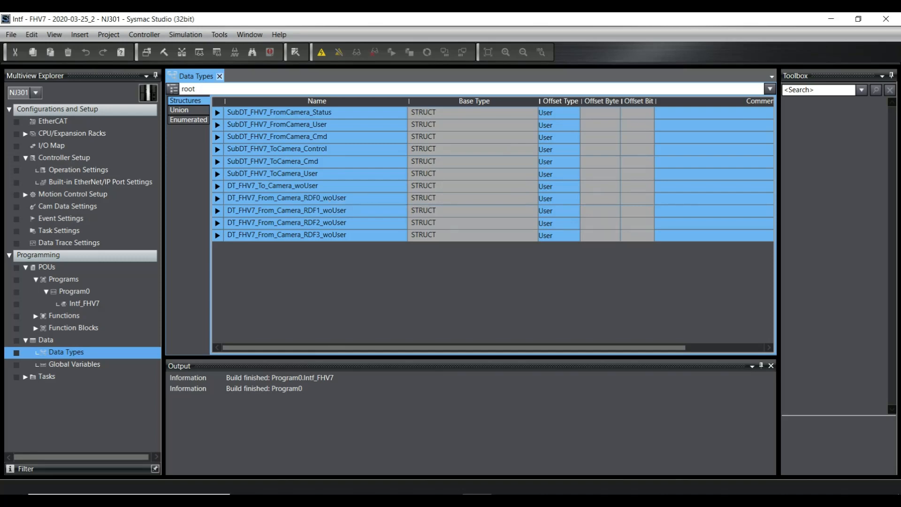
{"action": "left_click", "coordinate": [219, 76]}
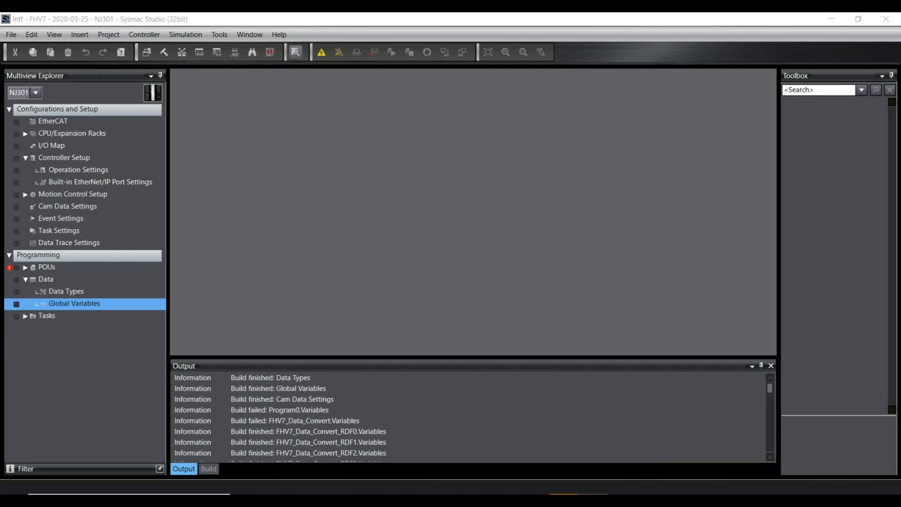
Step: In the FHV7 - 2020-03-25 project, open the EtherNet/IP connection settings of the built-in port at 192.168.1.3 for editing
{"action": "left_click", "coordinate": [219, 34]}
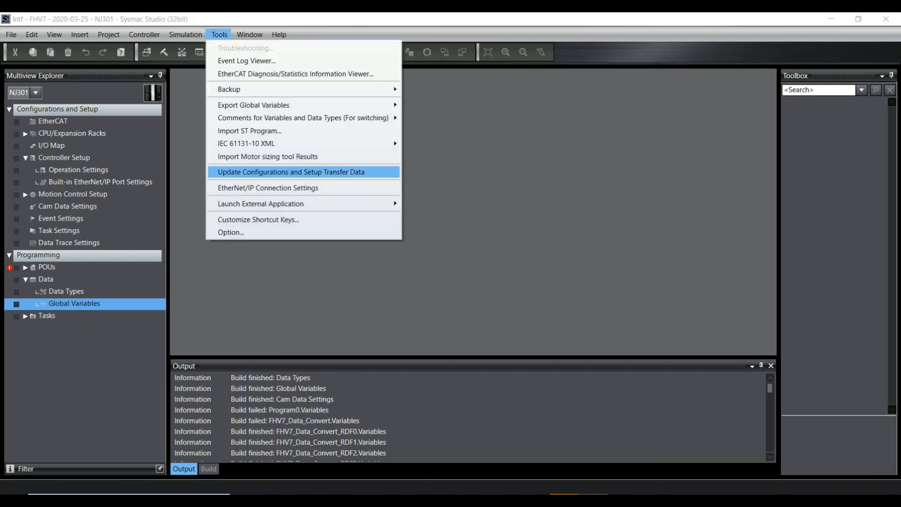
{"action": "left_click", "coordinate": [268, 188]}
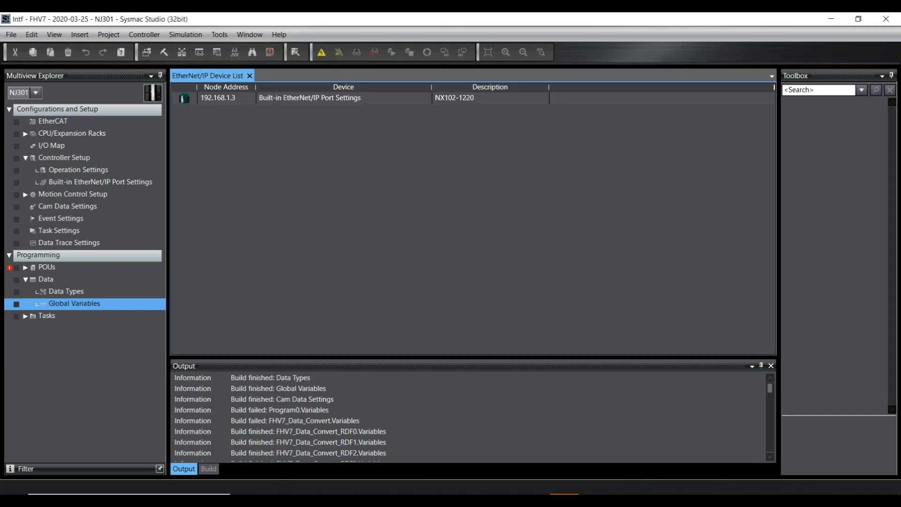
{"action": "left_click", "coordinate": [219, 34]}
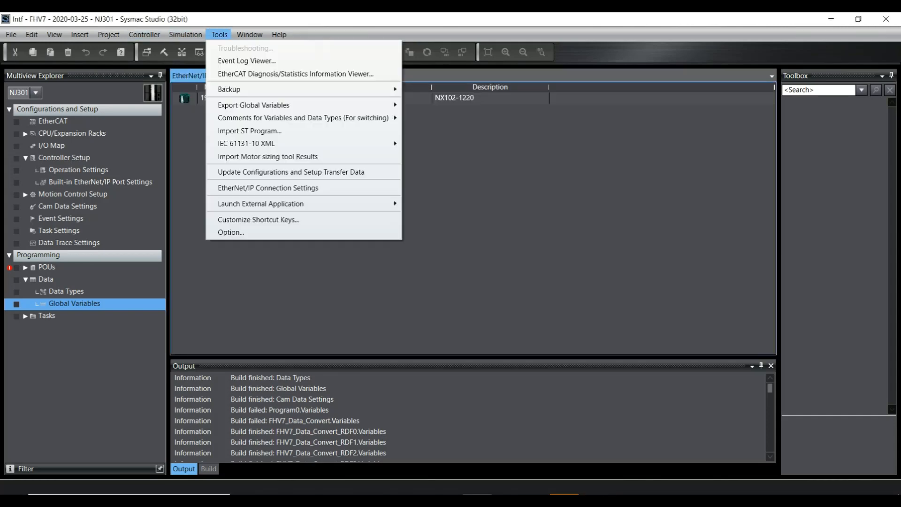
{"action": "key", "text": "Return"}
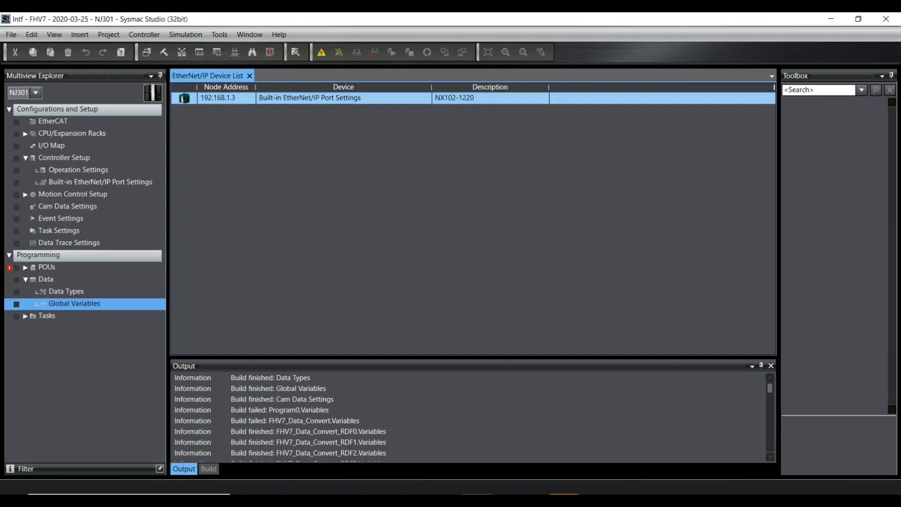
{"action": "right_click", "coordinate": [302, 100]}
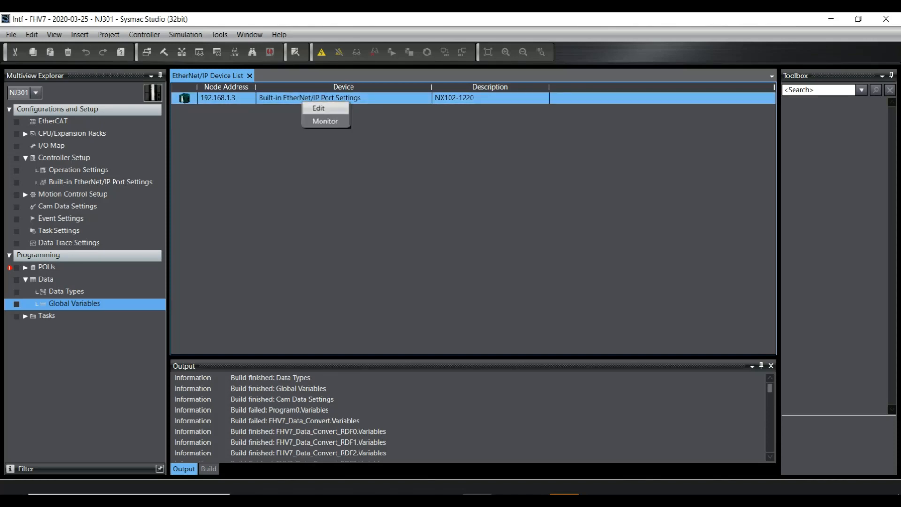
{"action": "left_click", "coordinate": [318, 108]}
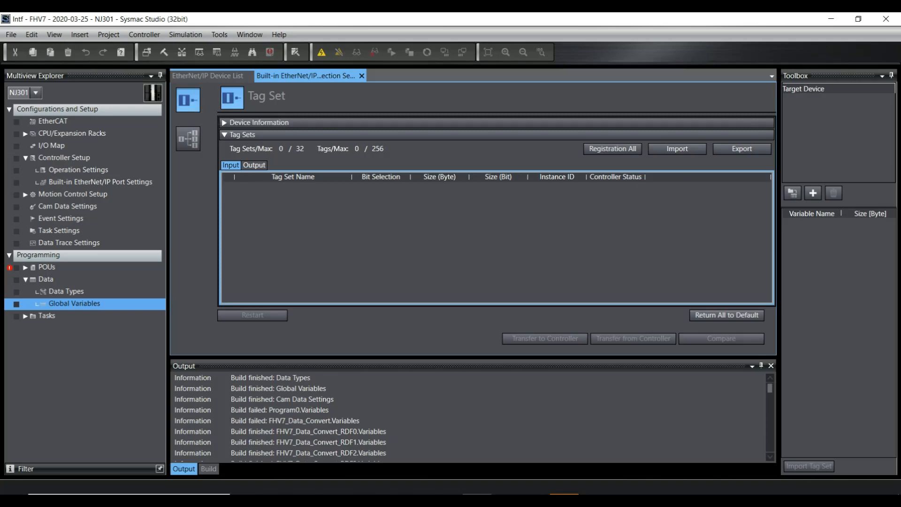
Step: Register all tag sets, with FromFHV7 as input tag and ToFHV7 as output tag, and check both tag set lists
{"action": "right_click", "coordinate": [281, 197]}
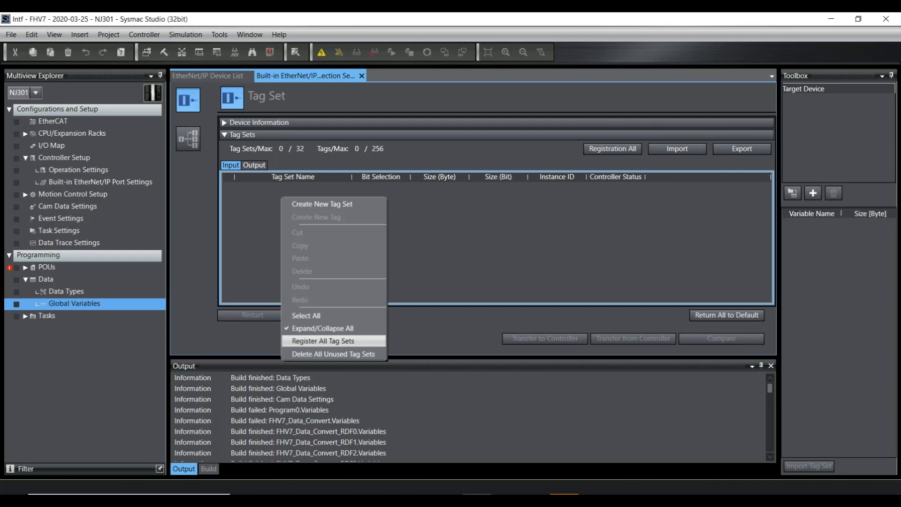
{"action": "left_click", "coordinate": [323, 341]}
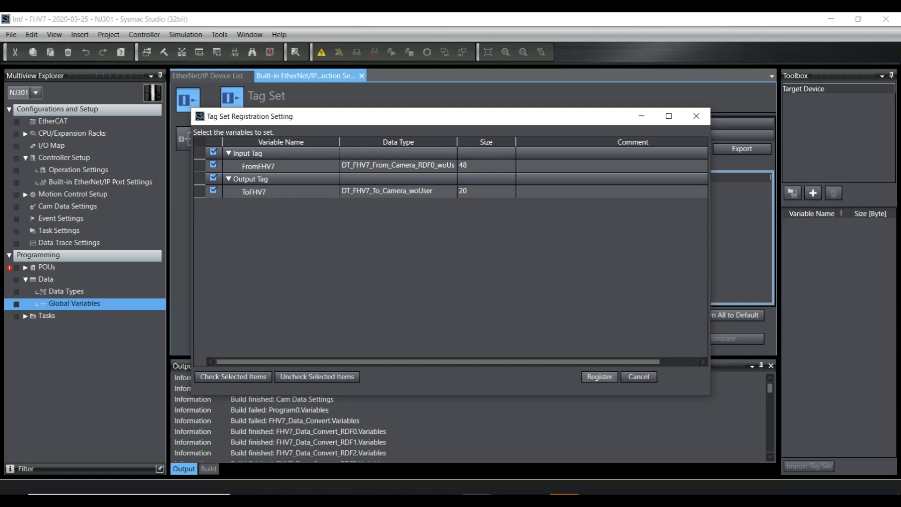
{"action": "left_click", "coordinate": [599, 376]}
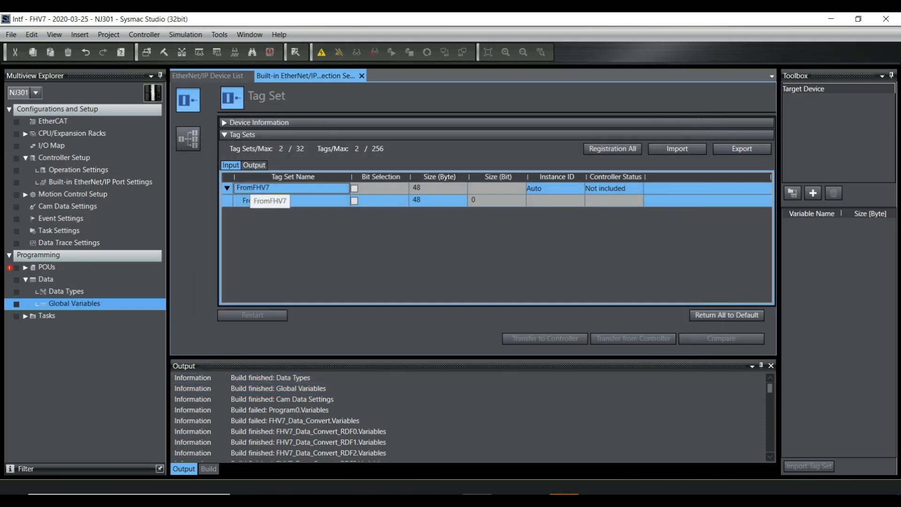
{"action": "left_click", "coordinate": [254, 164]}
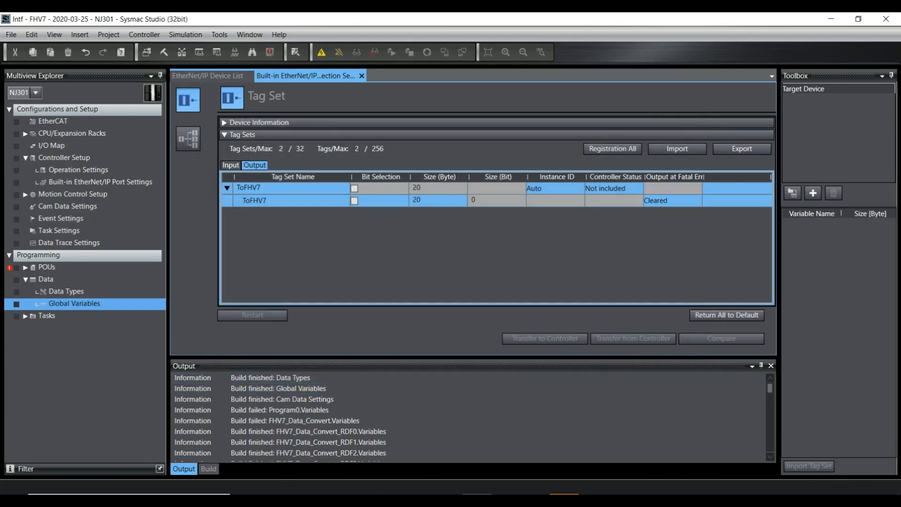
{"action": "left_click", "coordinate": [230, 165]}
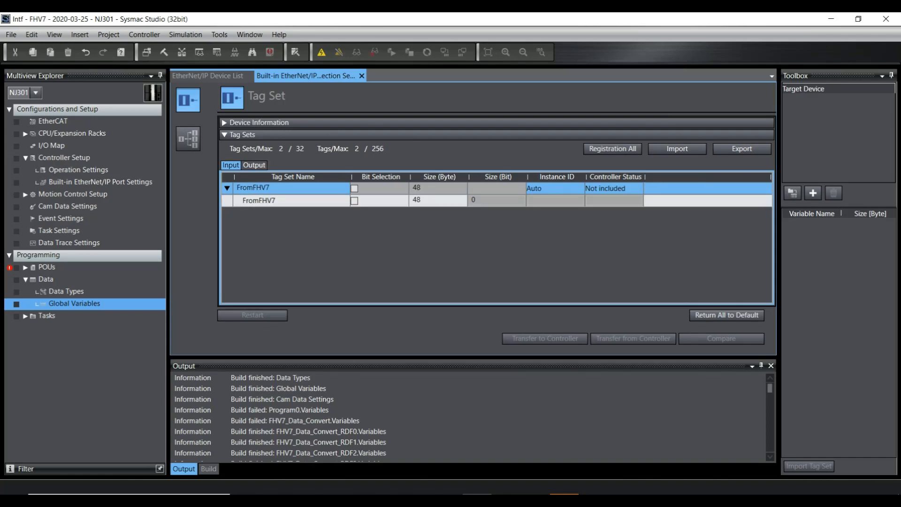
Step: Start adding a target device and enter 192.168.1.100 as its node address
{"action": "left_click", "coordinate": [535, 494]}
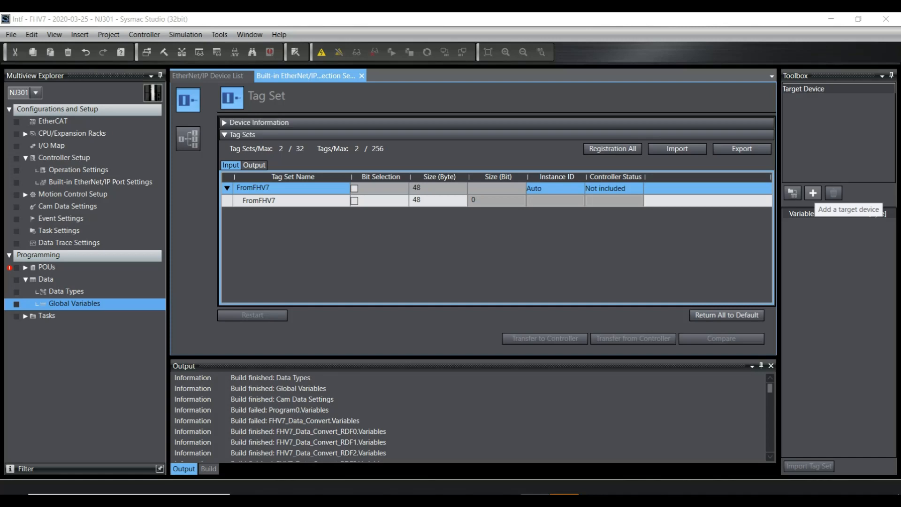
{"action": "left_click", "coordinate": [813, 193]}
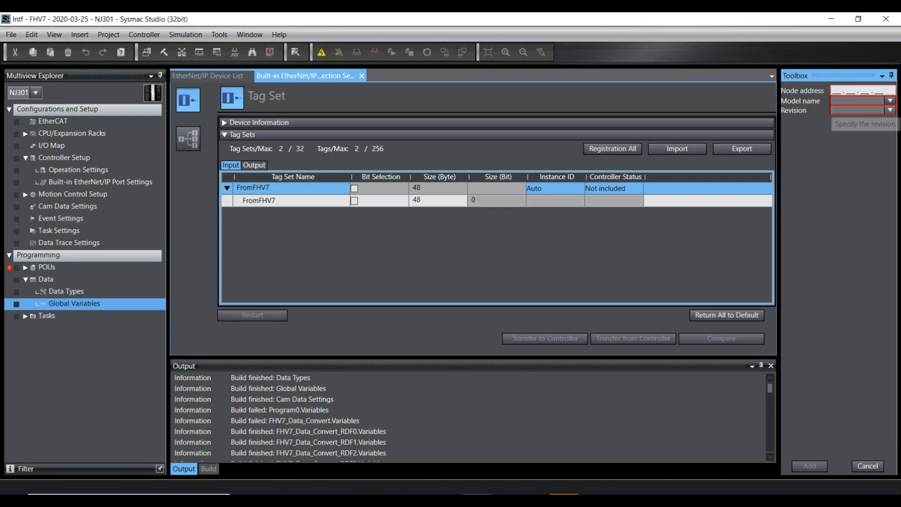
{"action": "type", "text": "196"}
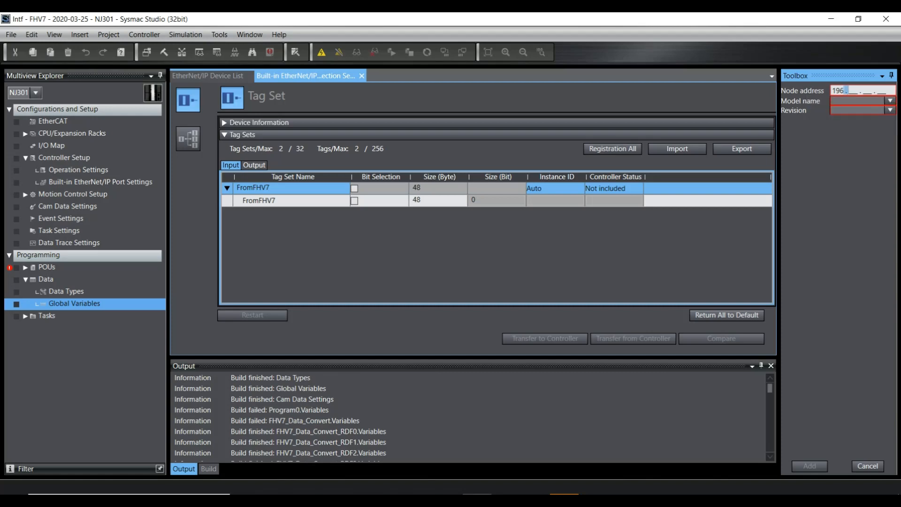
{"action": "key", "text": "Left"}
{"action": "key", "text": "Left"}
{"action": "type", "text": "21681"}
{"action": "type", "text": "100"}
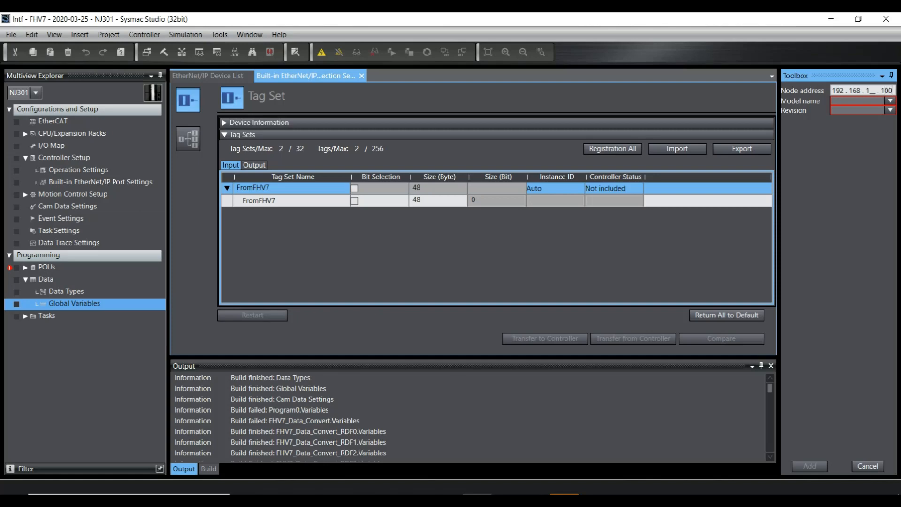
Step: Set the target device's model name to FHV7 and its revision to 1, and add it to the device list
{"action": "left_click", "coordinate": [890, 101]}
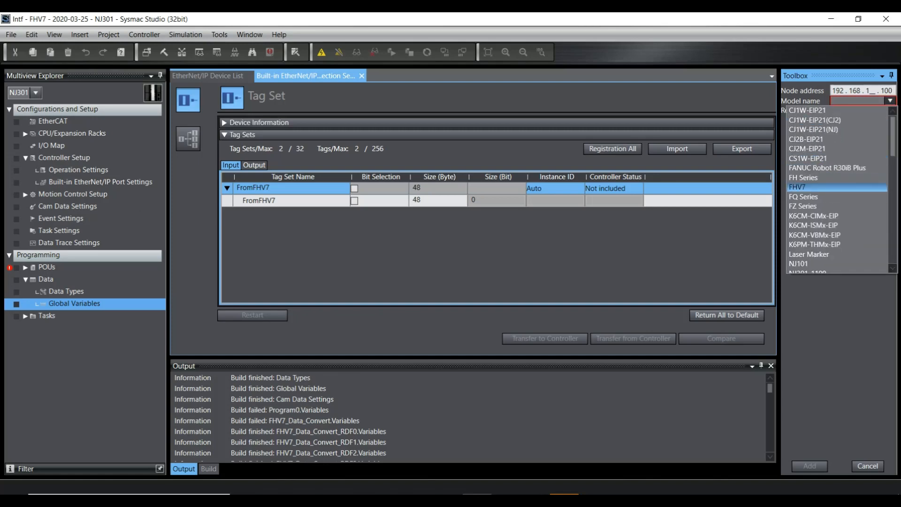
{"action": "left_click", "coordinate": [798, 187]}
{"action": "left_click", "coordinate": [890, 110]}
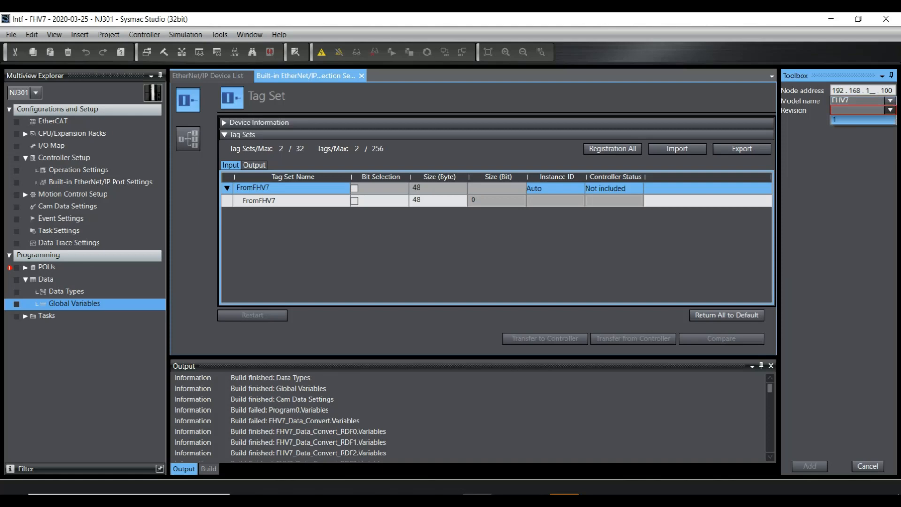
{"action": "left_click", "coordinate": [862, 120]}
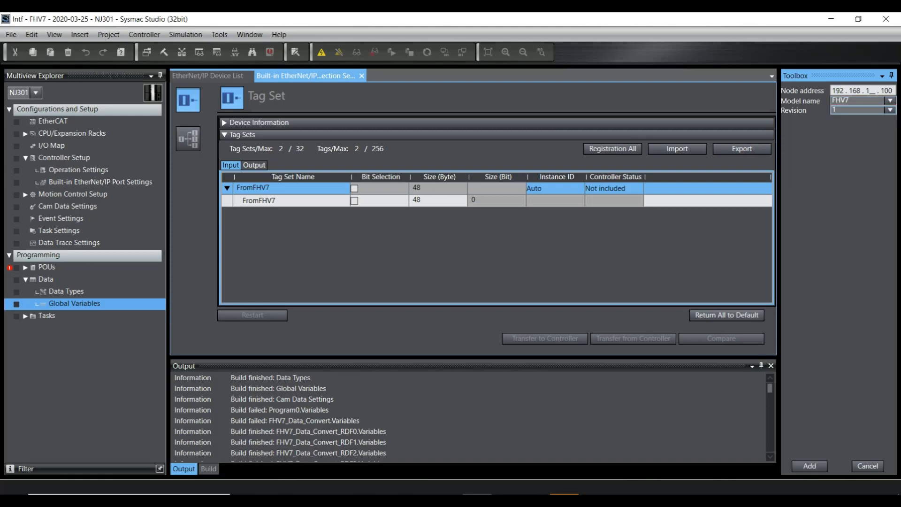
{"action": "left_click", "coordinate": [810, 465]}
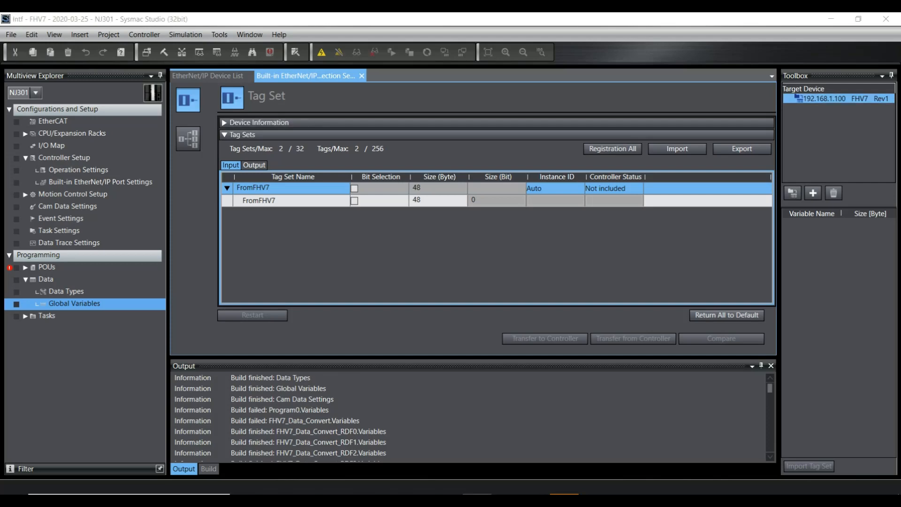
Step: Open the FHV7 target device's parameters for editing, widening the view so the full parameter names can be read
{"action": "left_click_drag", "start_coordinate": [779, 141], "coordinate": [735, 140]}
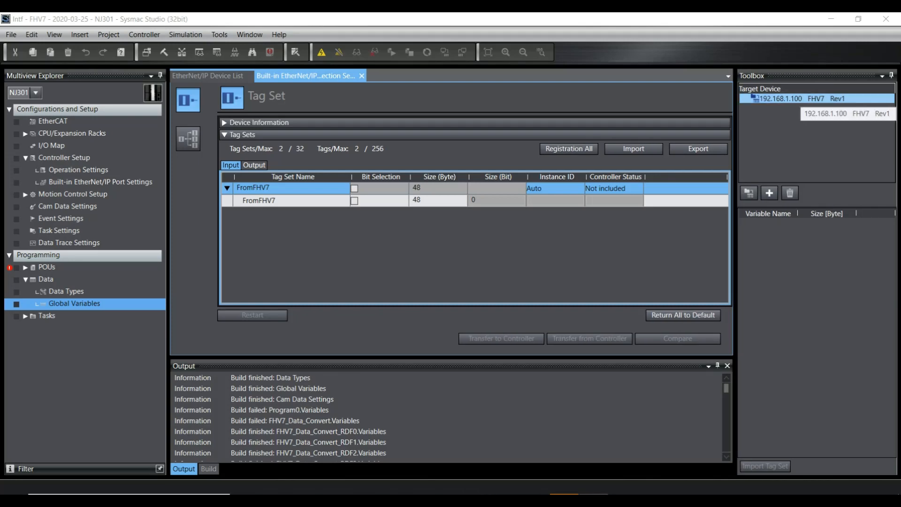
{"action": "right_click", "coordinate": [787, 99]}
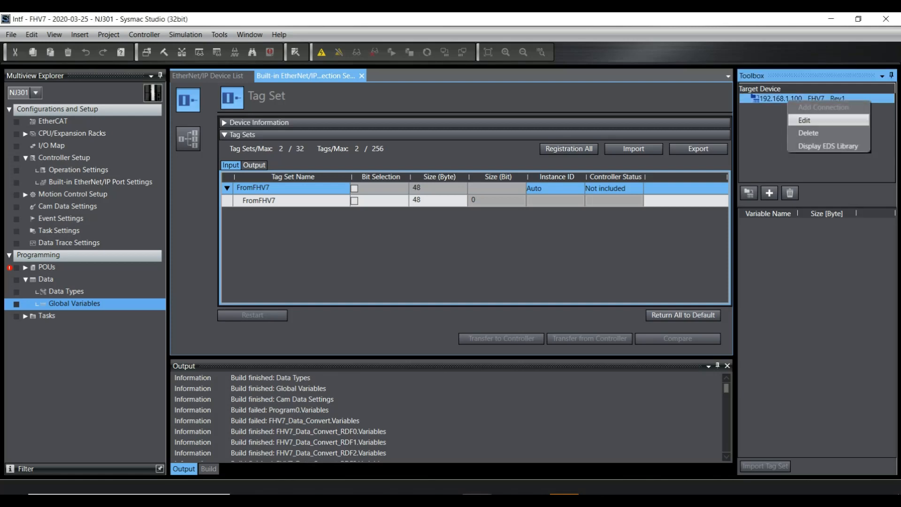
{"action": "left_click", "coordinate": [777, 101]}
{"action": "right_click", "coordinate": [777, 101]}
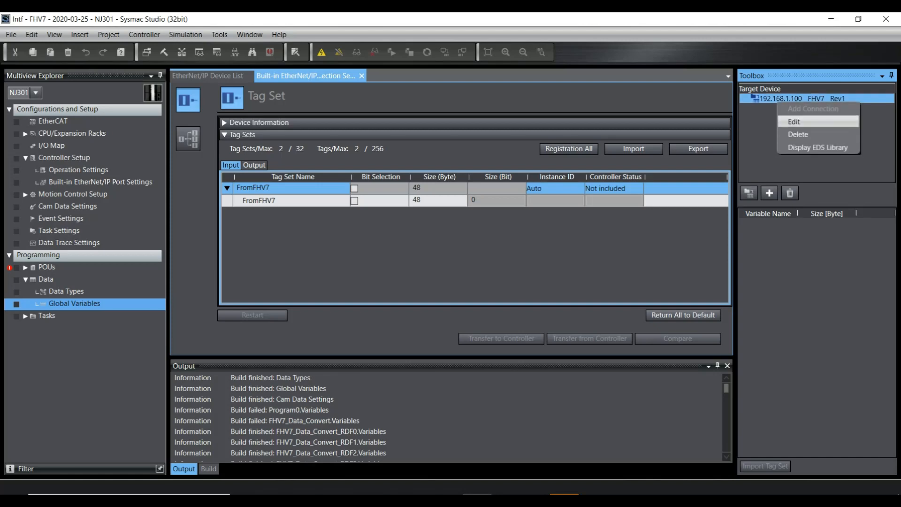
{"action": "left_click", "coordinate": [794, 122]}
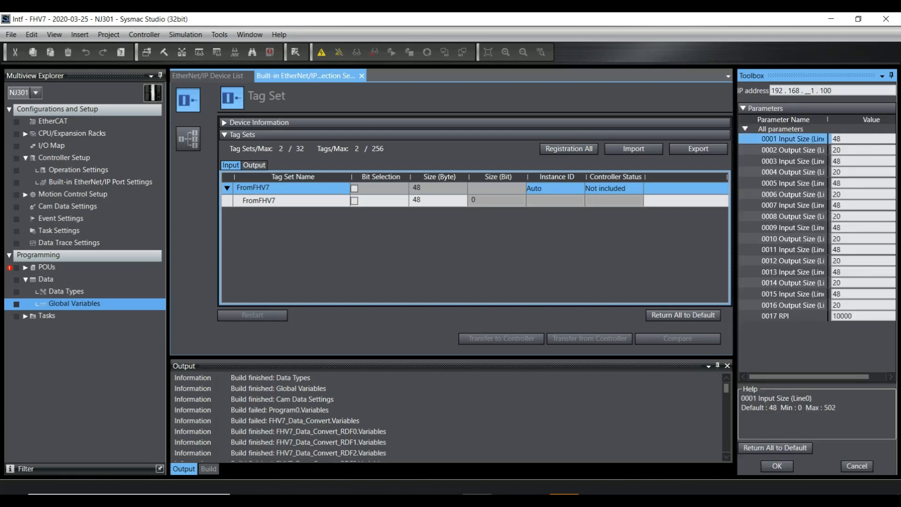
{"action": "left_click_drag", "start_coordinate": [735, 211], "coordinate": [699, 211]}
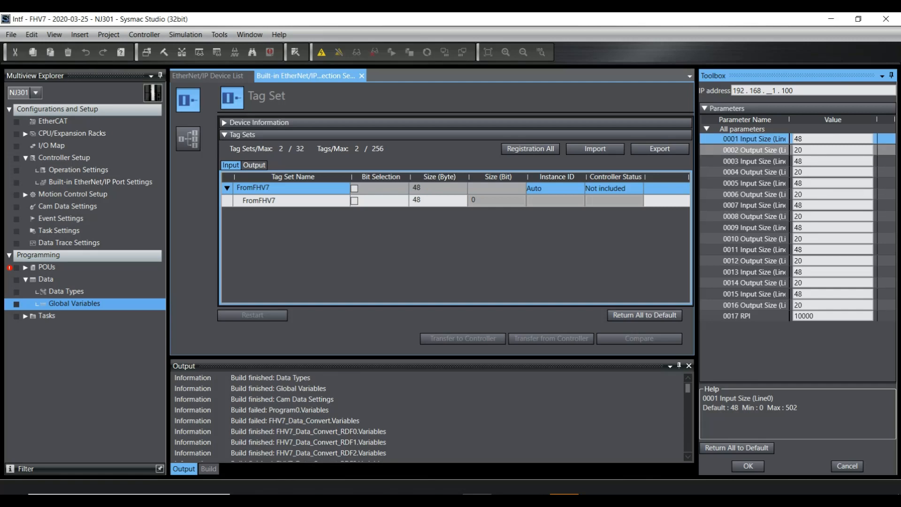
{"action": "mouse_move", "coordinate": [789, 119]}
{"action": "left_mouse_down"}
{"action": "mouse_move", "coordinate": [825, 119]}
{"action": "mouse_move", "coordinate": [805, 120]}
{"action": "left_mouse_up"}
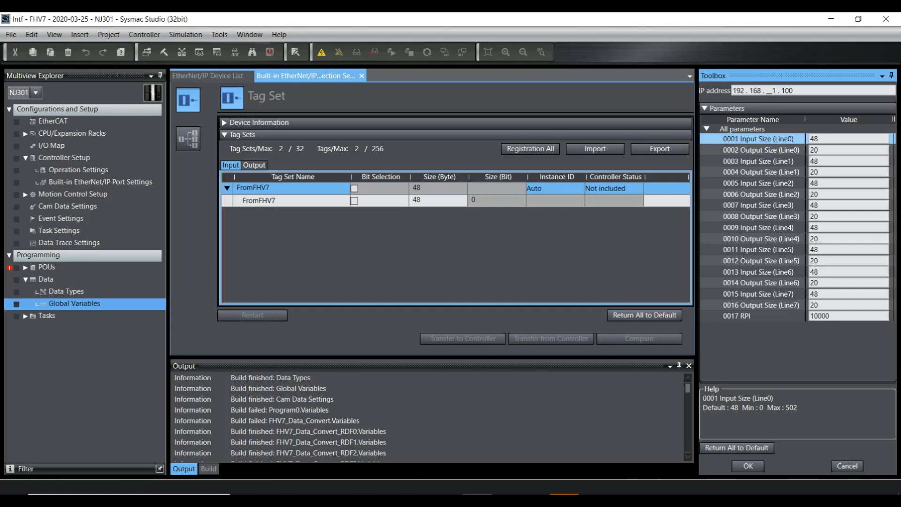
Step: Compare the Line0 input and output sizes with the FromFHV7 and ToFHV7 tag set sizes, and accept the device parameters
{"action": "left_click_drag", "start_coordinate": [820, 139], "coordinate": [808, 139]}
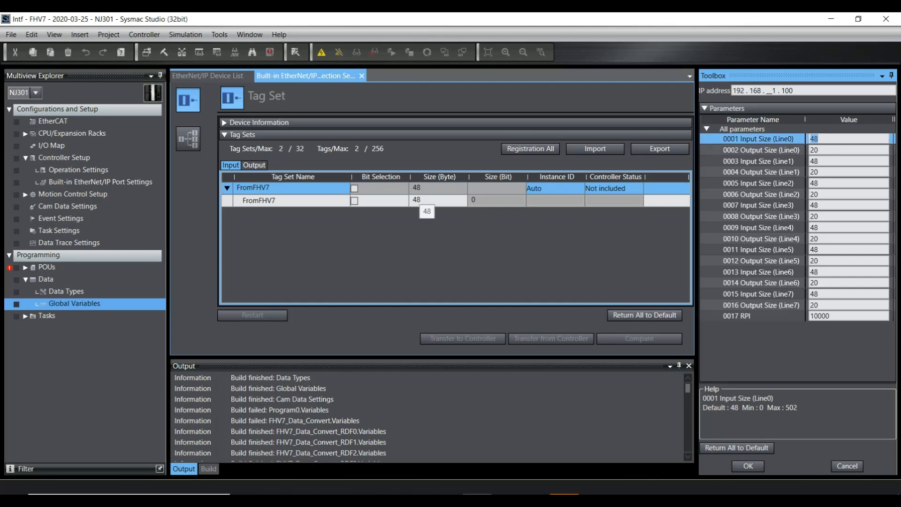
{"action": "left_click", "coordinate": [254, 166]}
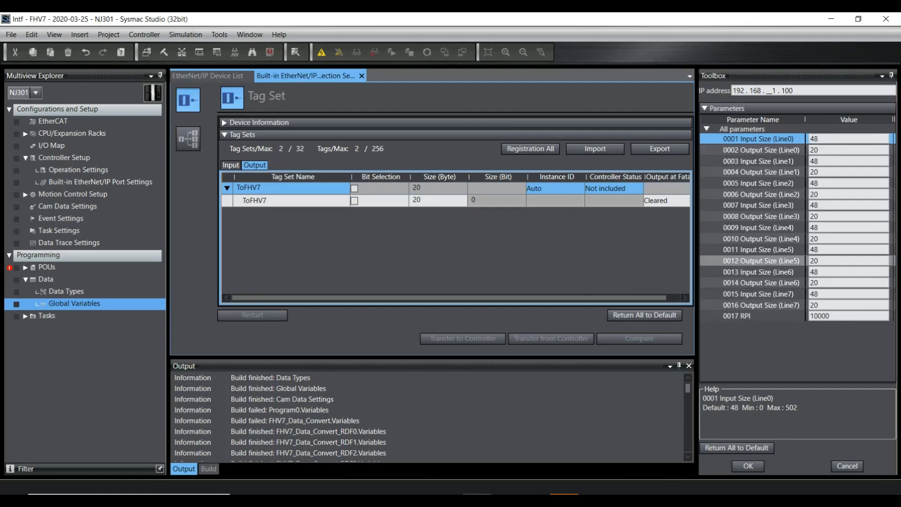
{"action": "left_click_drag", "start_coordinate": [697, 277], "coordinate": [719, 277]}
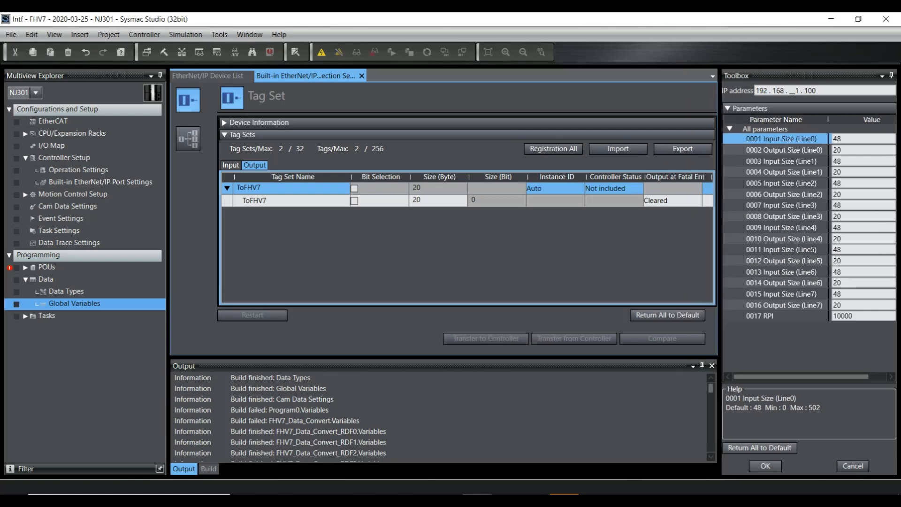
{"action": "left_click", "coordinate": [765, 466]}
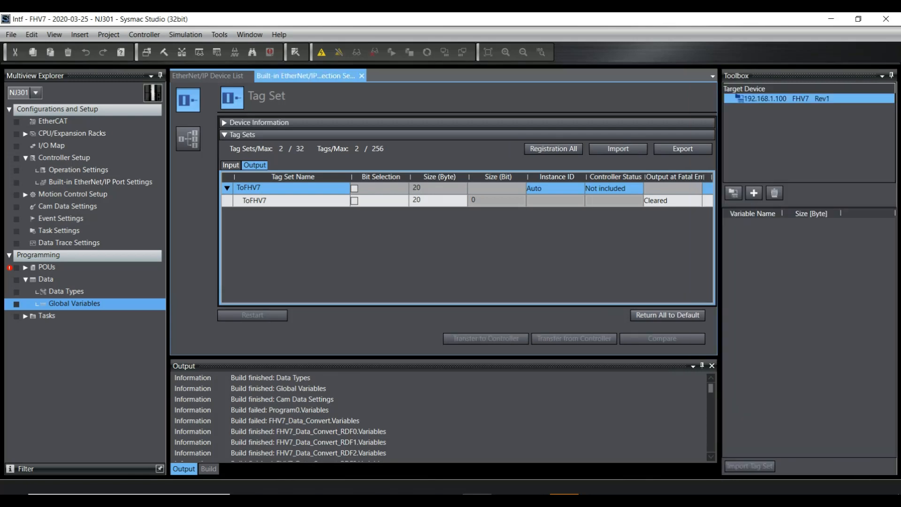
Step: Add a connection in the connection settings and choose 192.168.1.100 FHV7 Rev 1 as its target device
{"action": "left_click", "coordinate": [535, 488]}
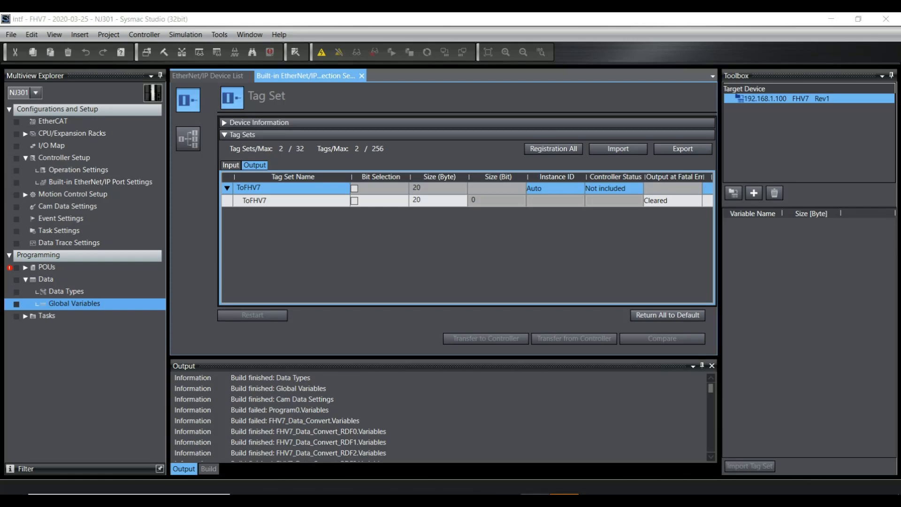
{"action": "left_click", "coordinate": [190, 142]}
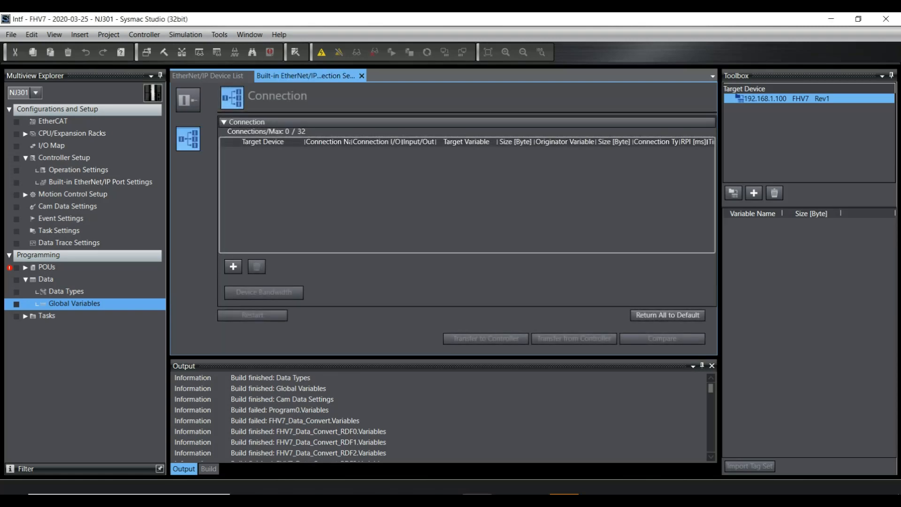
{"action": "left_click", "coordinate": [233, 266]}
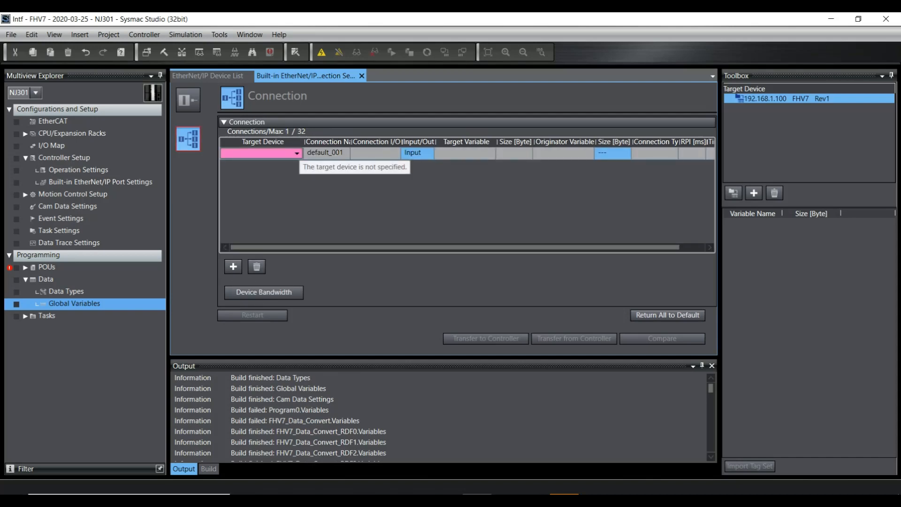
{"action": "left_click", "coordinate": [296, 153]}
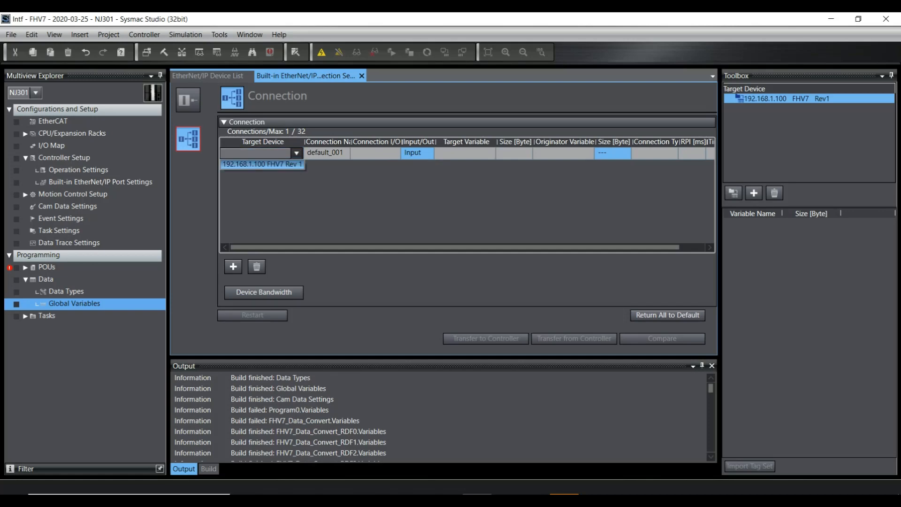
{"action": "left_click", "coordinate": [263, 163]}
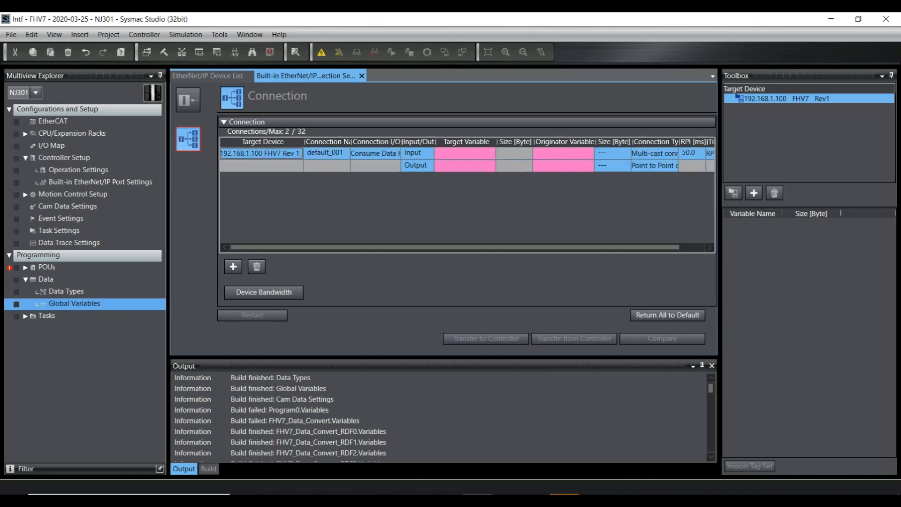
Step: For the connection's input, set the target variable to 101 and the originator variable to FromFHV7
{"action": "left_click", "coordinate": [465, 153]}
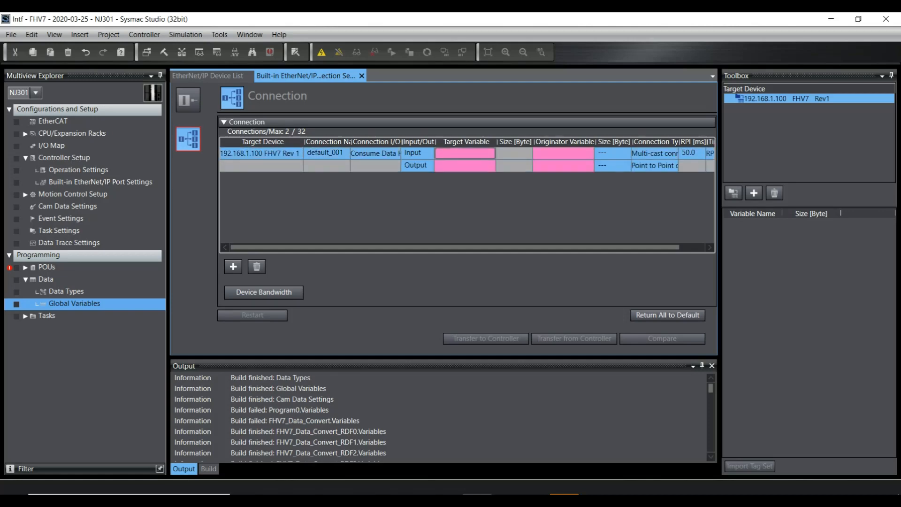
{"action": "left_click", "coordinate": [464, 153]}
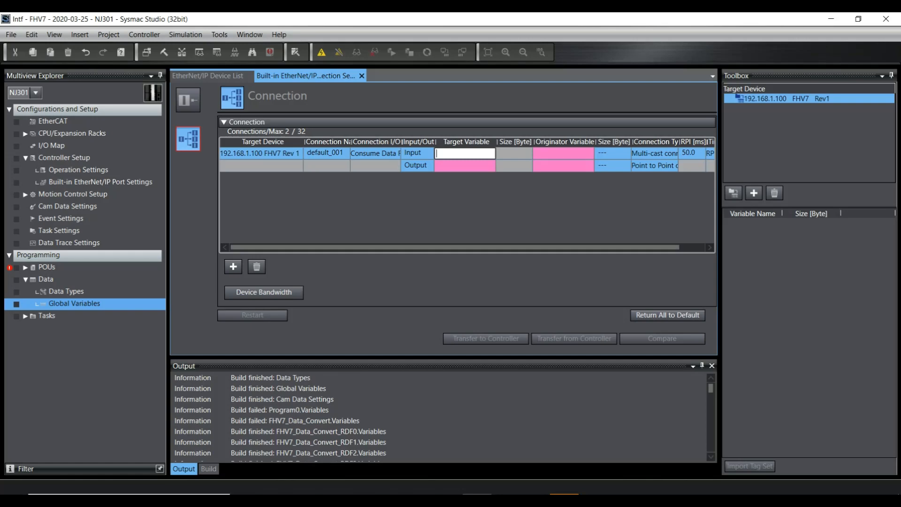
{"action": "type", "text": "fff"}
{"action": "key", "text": "BackSpace"}
{"action": "key", "text": "BackSpace"}
{"action": "key", "text": "BackSpace"}
{"action": "key", "text": "ctrl+space"}
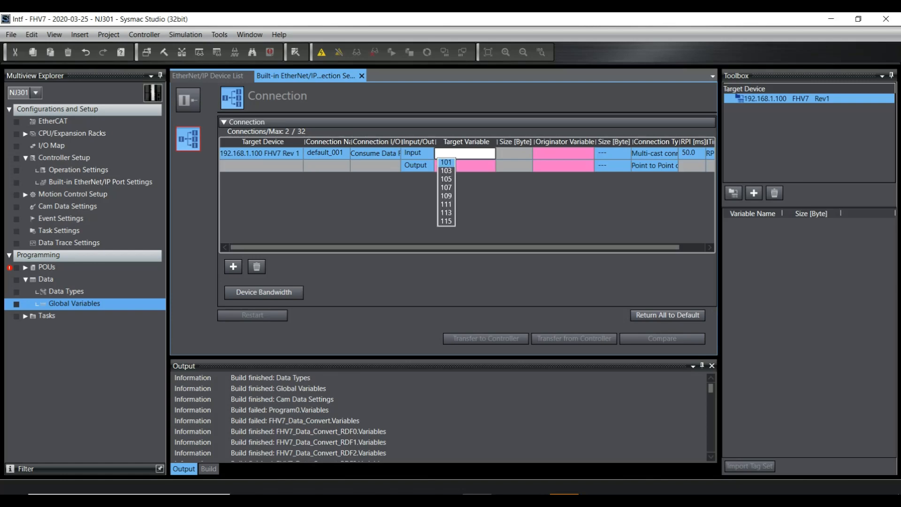
{"action": "key", "text": "Escape"}
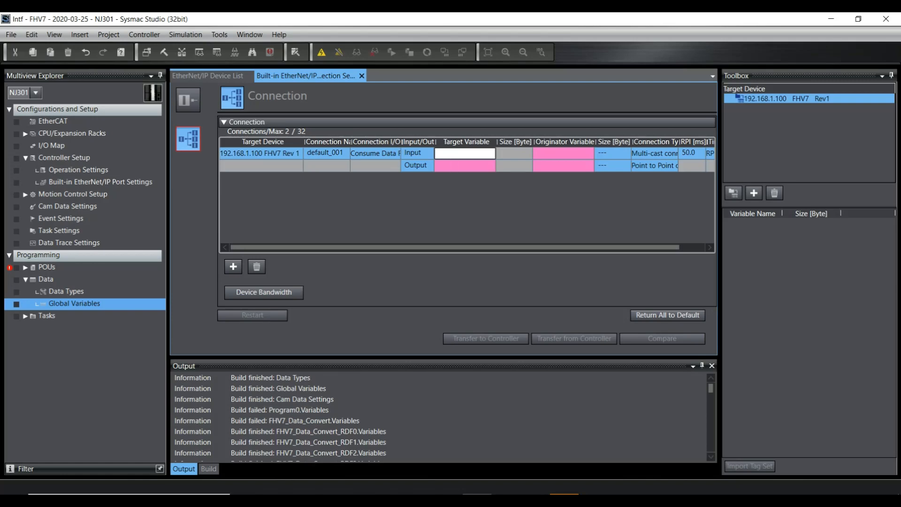
{"action": "key", "text": "ctrl+space"}
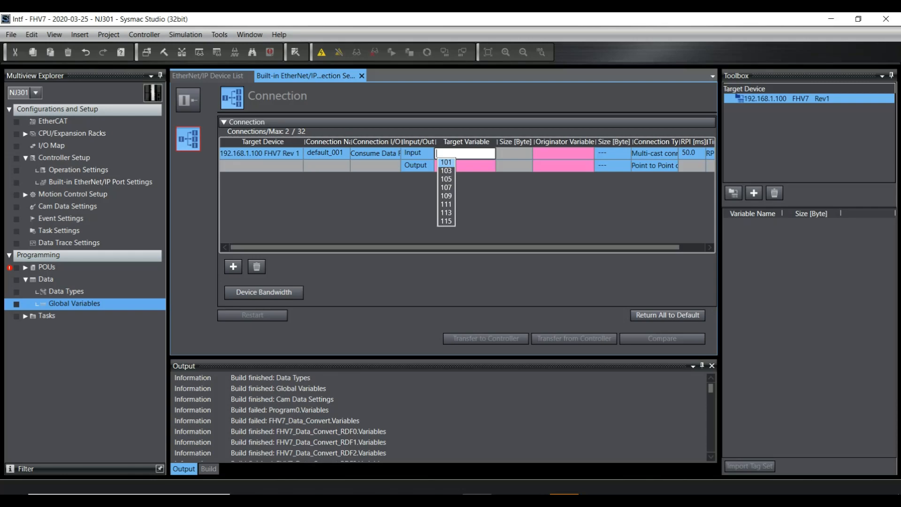
{"action": "key", "text": "Return"}
{"action": "key", "text": "Tab"}
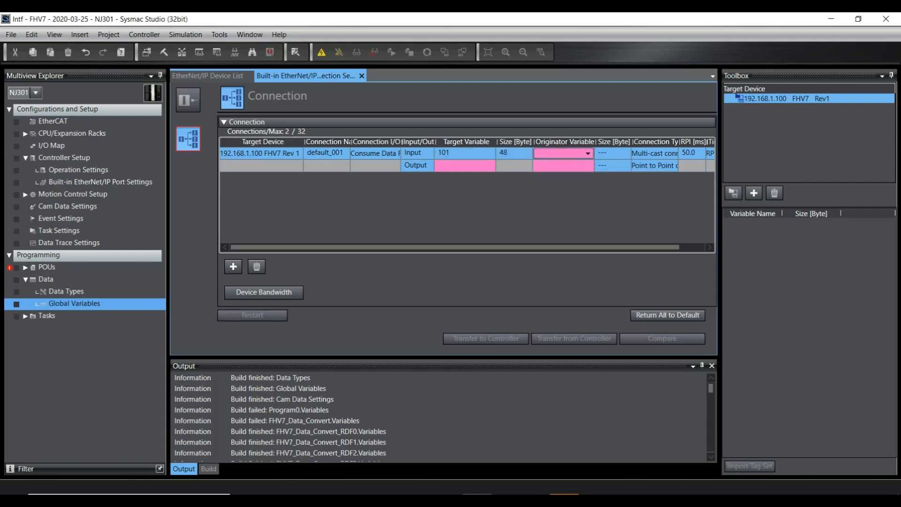
{"action": "left_click", "coordinate": [588, 154]}
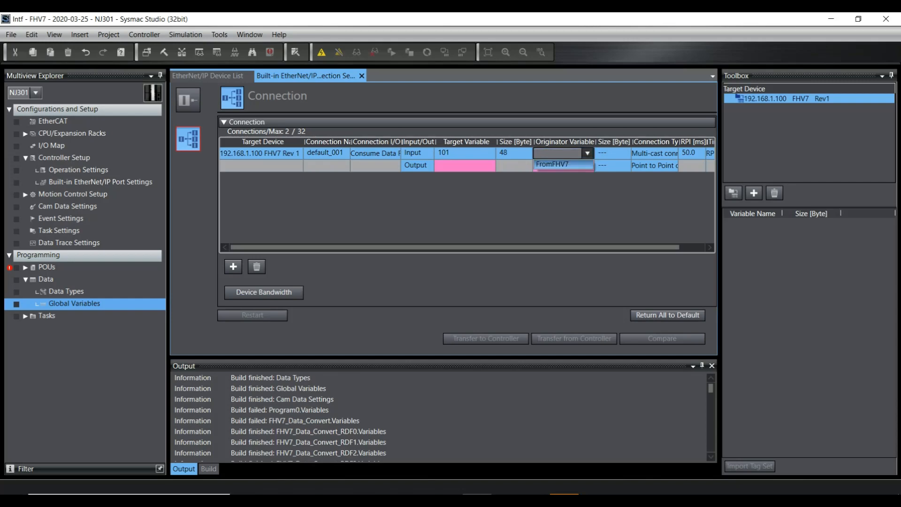
{"action": "key", "text": "Return"}
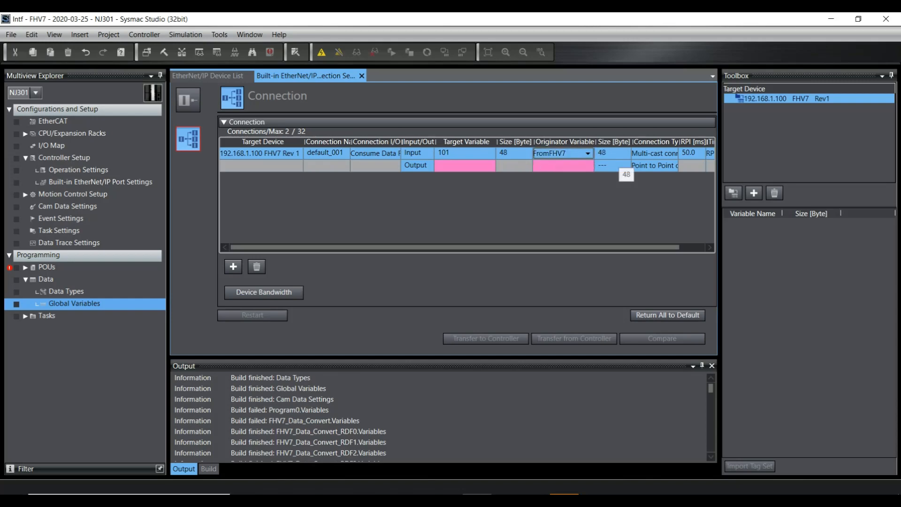
Step: For the connection's output, set the target variable to 100 and the originator variable to ToFHV7
{"action": "left_click", "coordinate": [464, 166]}
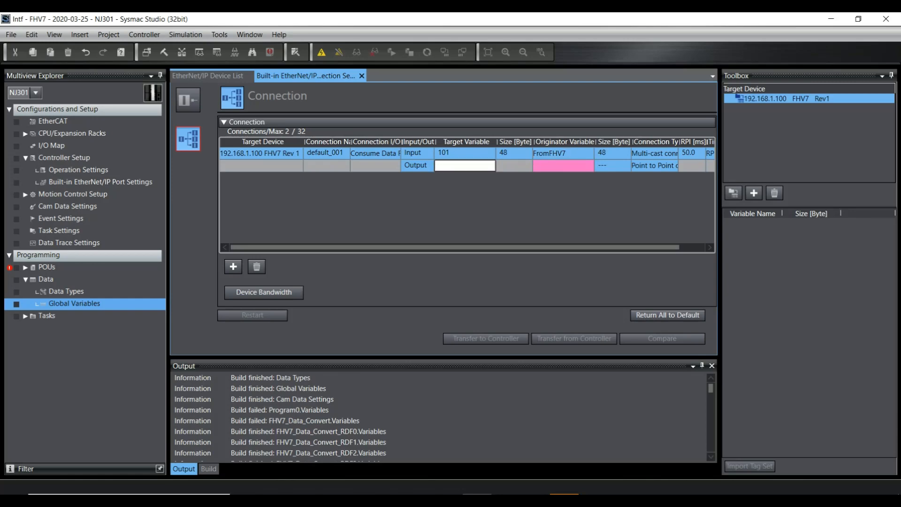
{"action": "key", "text": "ctrl+space"}
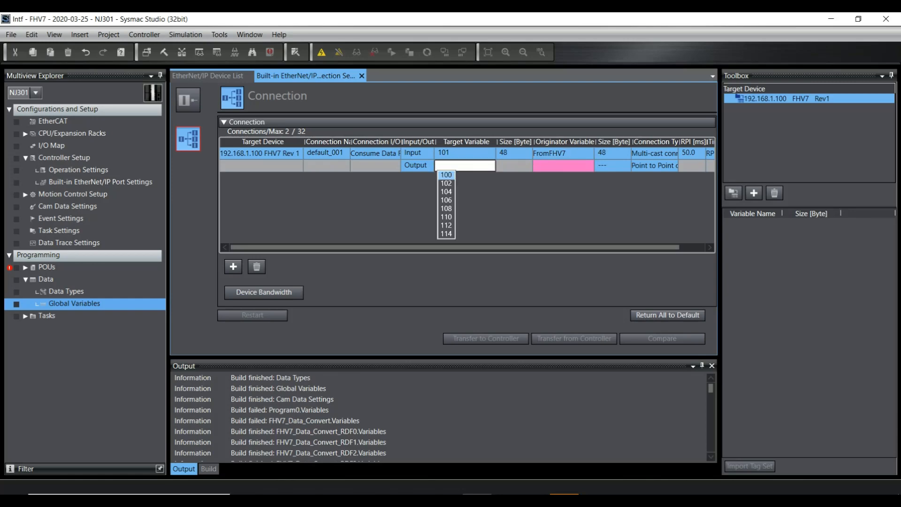
{"action": "key", "text": "Return"}
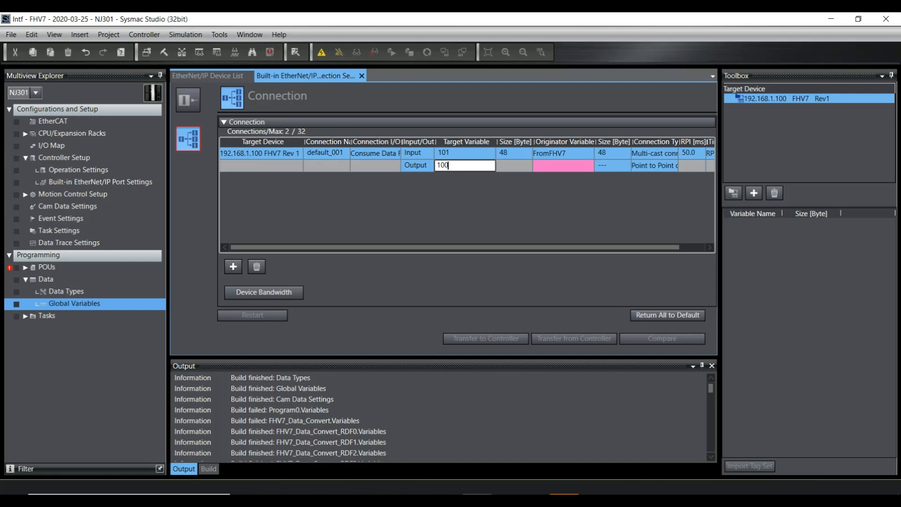
{"action": "left_click", "coordinate": [561, 165]}
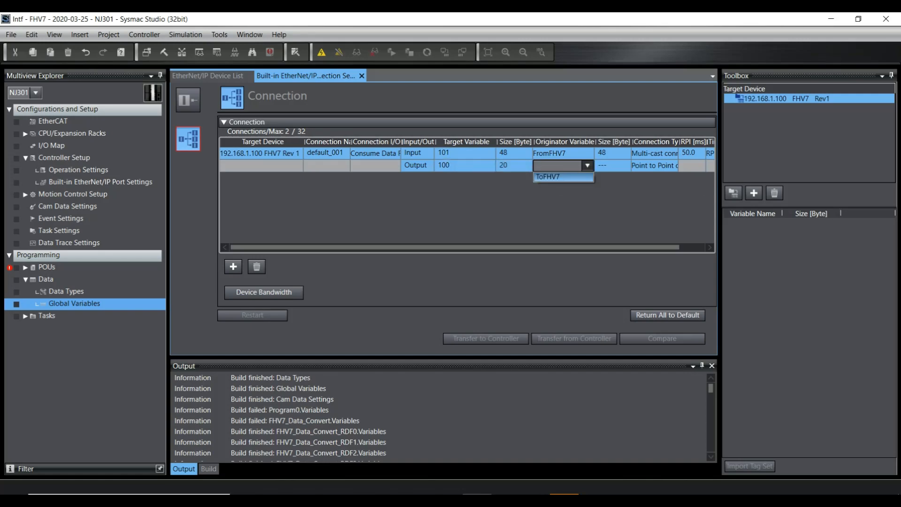
{"action": "left_click", "coordinate": [562, 177]}
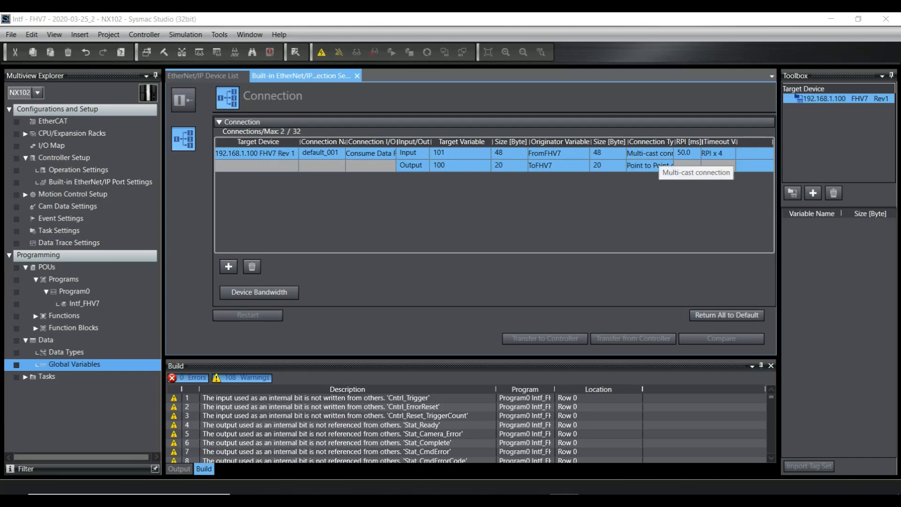
Step: Change the connection type of the FHV7 connection's input to Point to Point connection
{"action": "left_click_drag", "start_coordinate": [675, 142], "coordinate": [721, 141]}
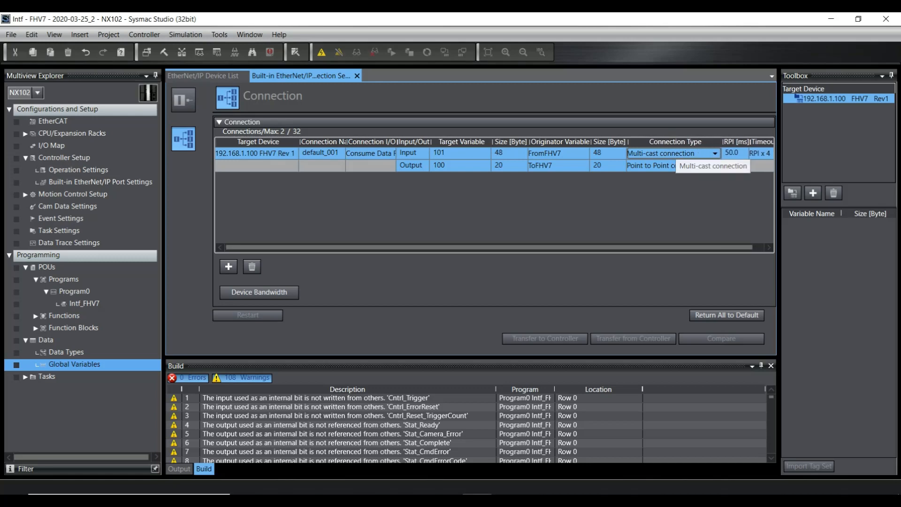
{"action": "left_click", "coordinate": [714, 153]}
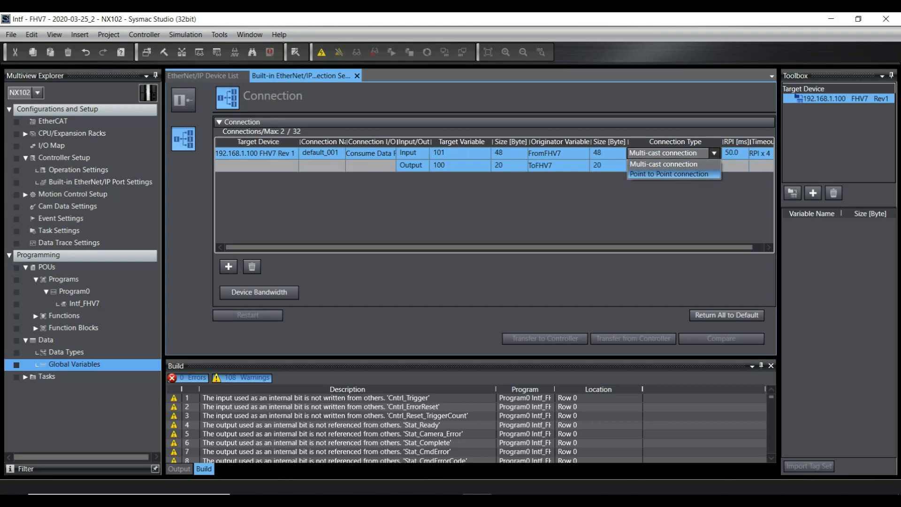
{"action": "key", "text": "Return"}
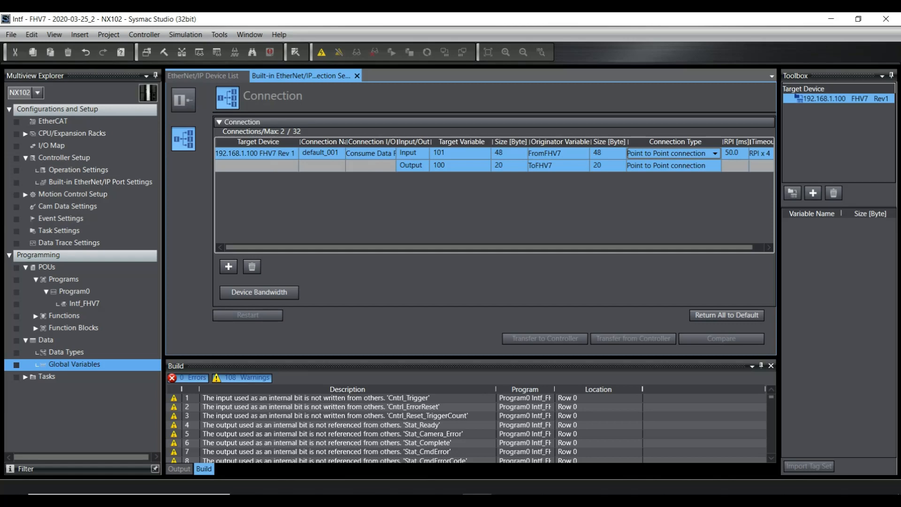
Step: Open the FHV7 connection's RPI value for editing
{"action": "mouse_move", "coordinate": [722, 142]}
{"action": "left_mouse_down"}
{"action": "mouse_move", "coordinate": [684, 142]}
{"action": "mouse_move", "coordinate": [722, 142]}
{"action": "left_mouse_up"}
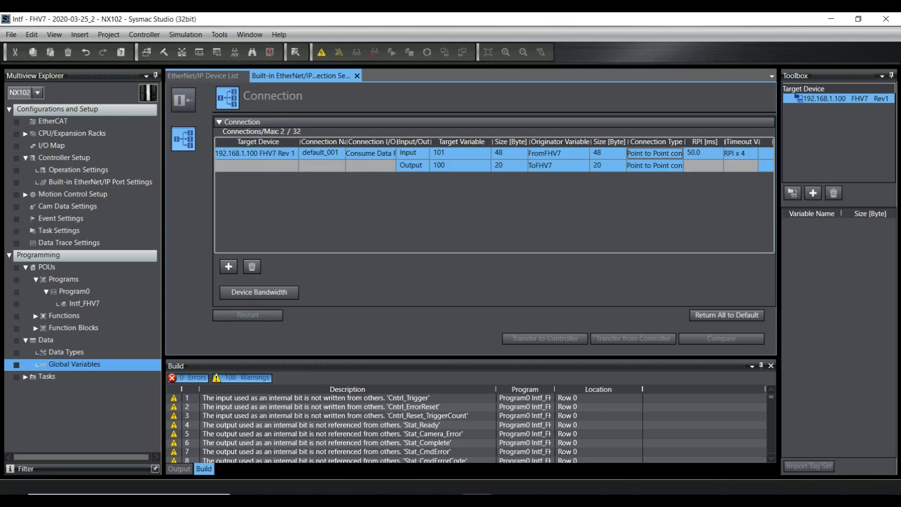
{"action": "left_click", "coordinate": [702, 153]}
{"action": "left_click", "coordinate": [703, 153]}
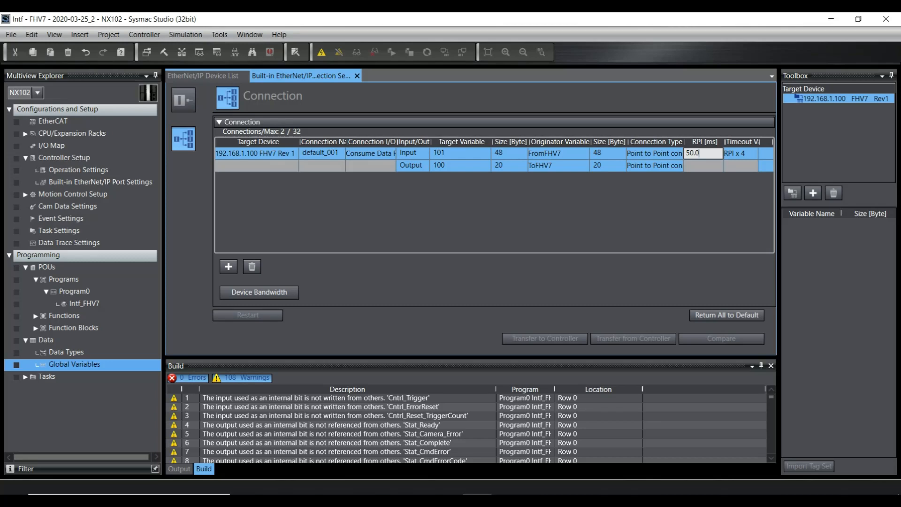
{"action": "double_click", "coordinate": [699, 153]}
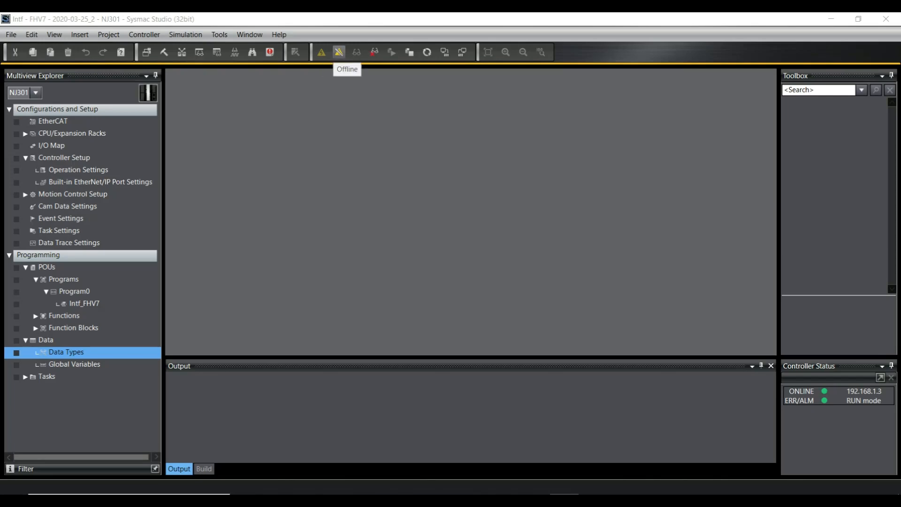
Step: Synchronize the project with the online controller, try to transfer it to the controller, and close the synchronization
{"action": "left_click", "coordinate": [339, 52]}
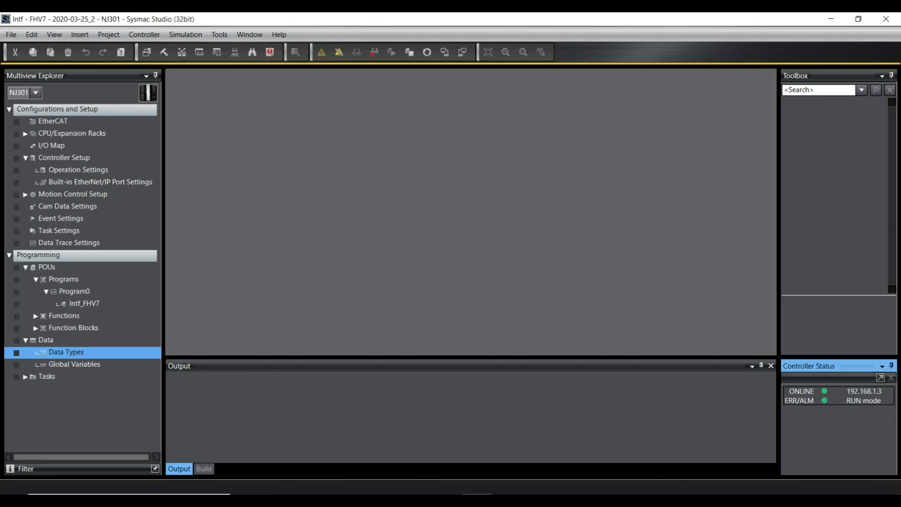
{"action": "left_click", "coordinate": [427, 51]}
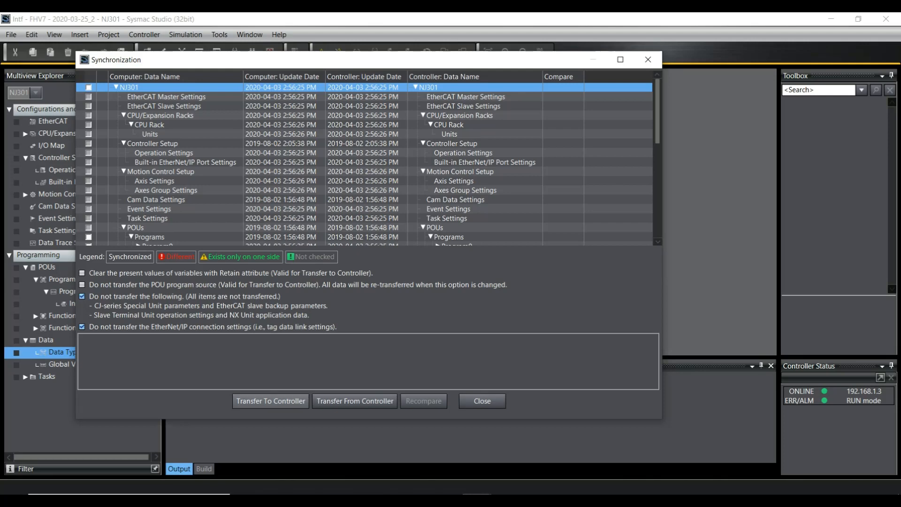
{"action": "left_click", "coordinate": [270, 401]}
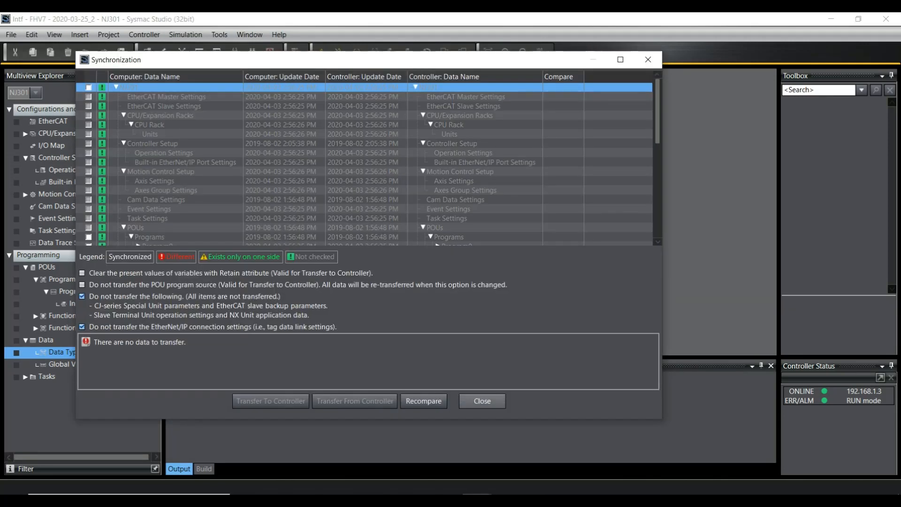
{"action": "left_click", "coordinate": [482, 401]}
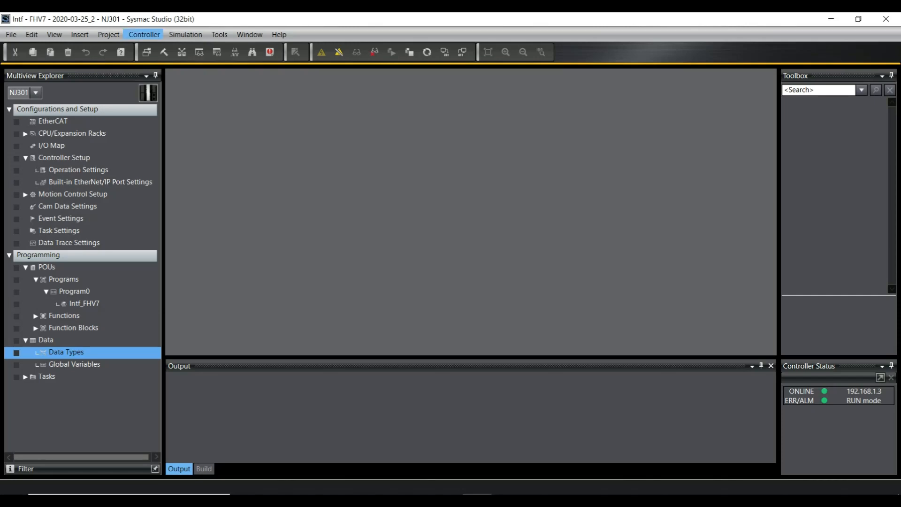
Step: Open the EtherNet/IP connection settings and edit those of the built-in EtherNet/IP port at 192.168.1.3
{"action": "left_click", "coordinate": [144, 34]}
{"action": "mouse_move", "coordinate": [219, 34]}
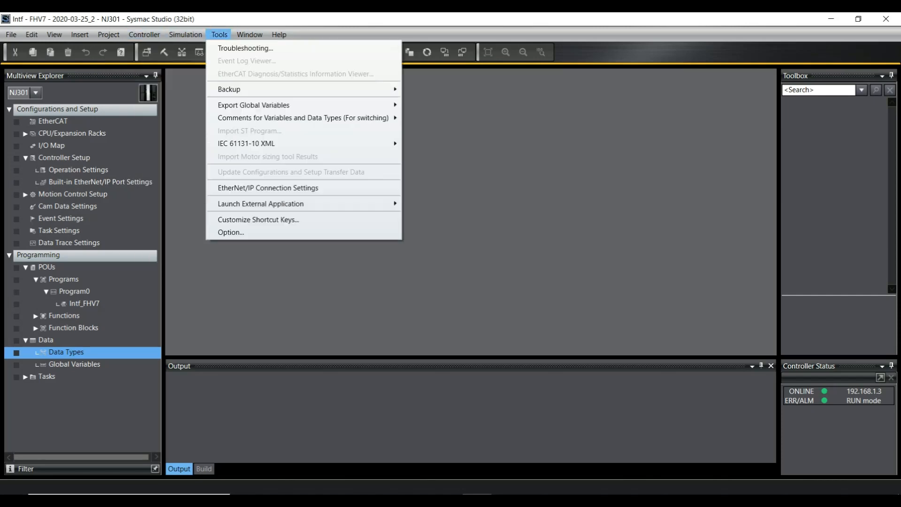
{"action": "left_click", "coordinate": [267, 187]}
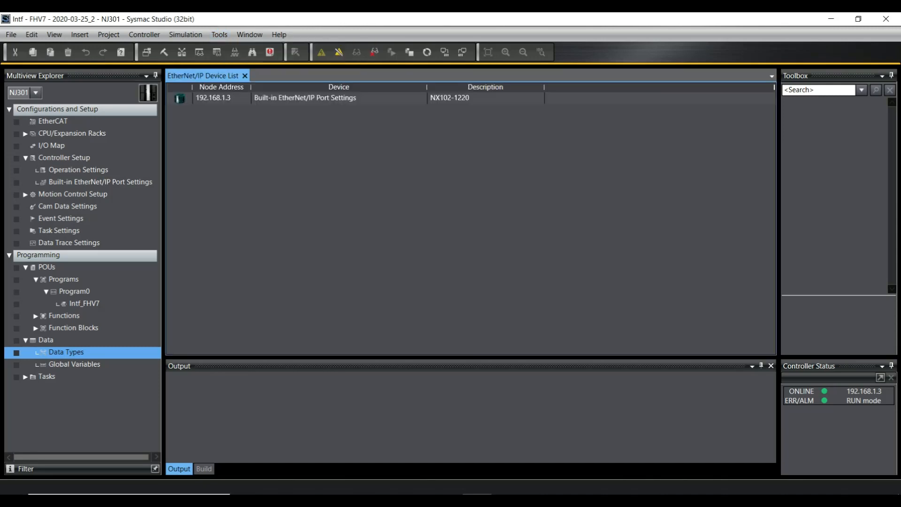
{"action": "double_click", "coordinate": [305, 98]}
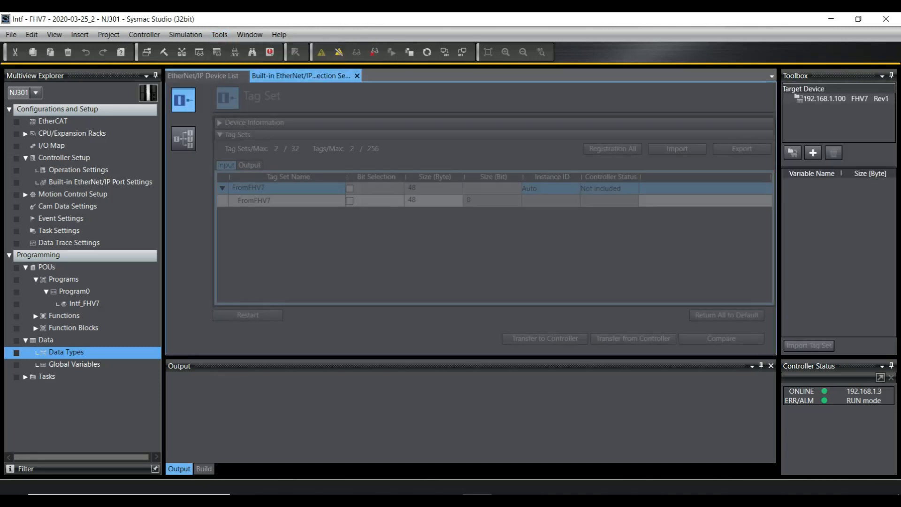
{"action": "left_click", "coordinate": [203, 76]}
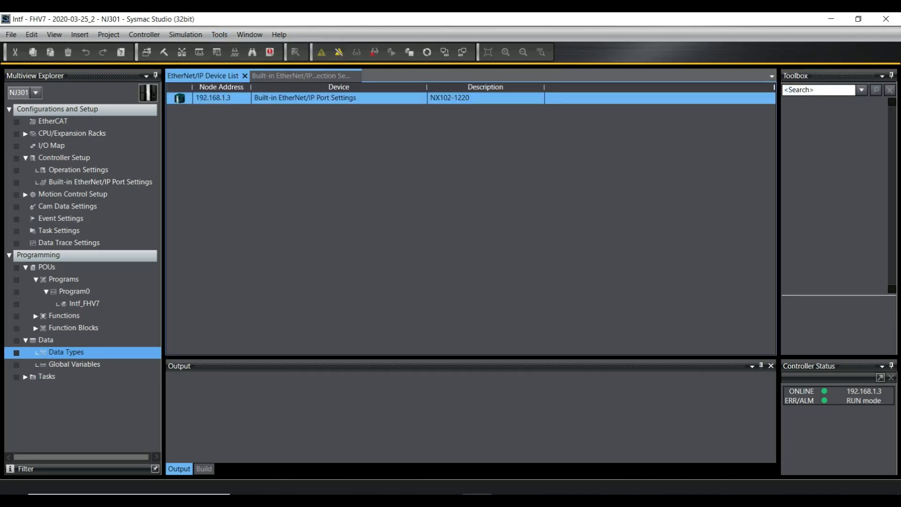
{"action": "left_click", "coordinate": [219, 34]}
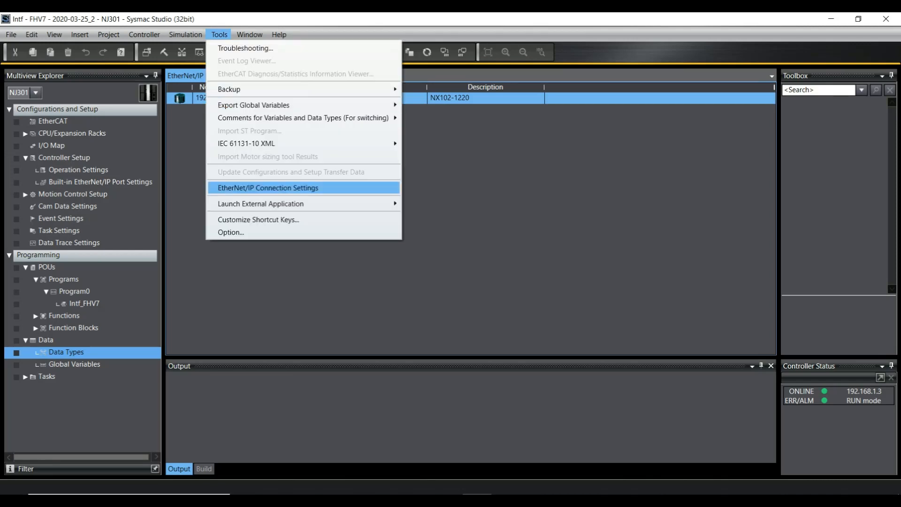
{"action": "left_click", "coordinate": [268, 188]}
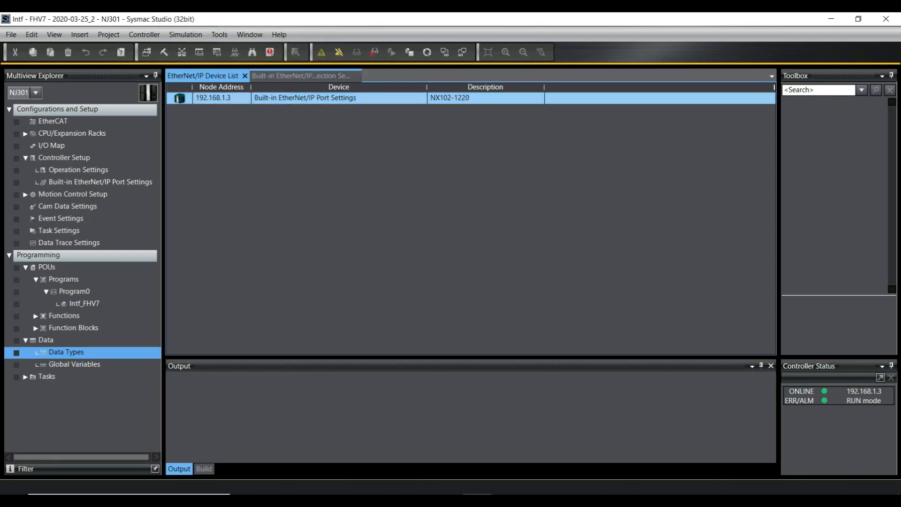
{"action": "right_click", "coordinate": [233, 102]}
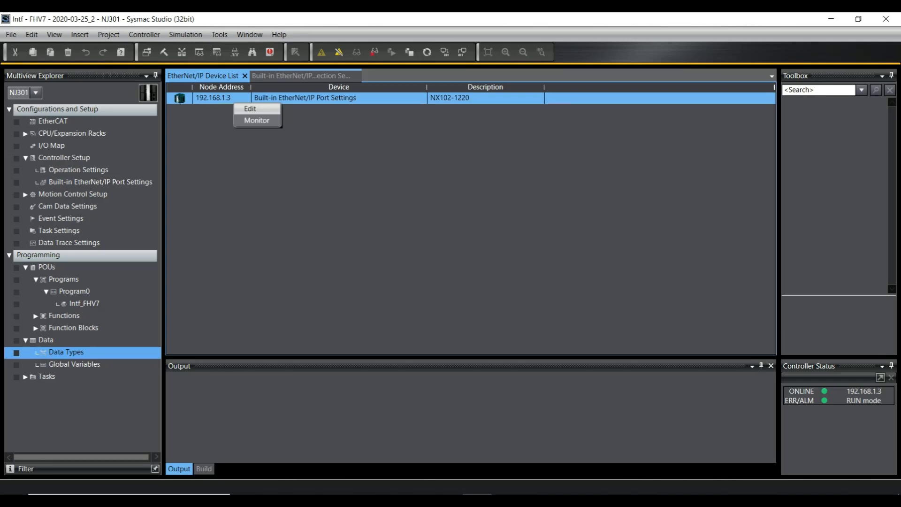
{"action": "left_click", "coordinate": [251, 108]}
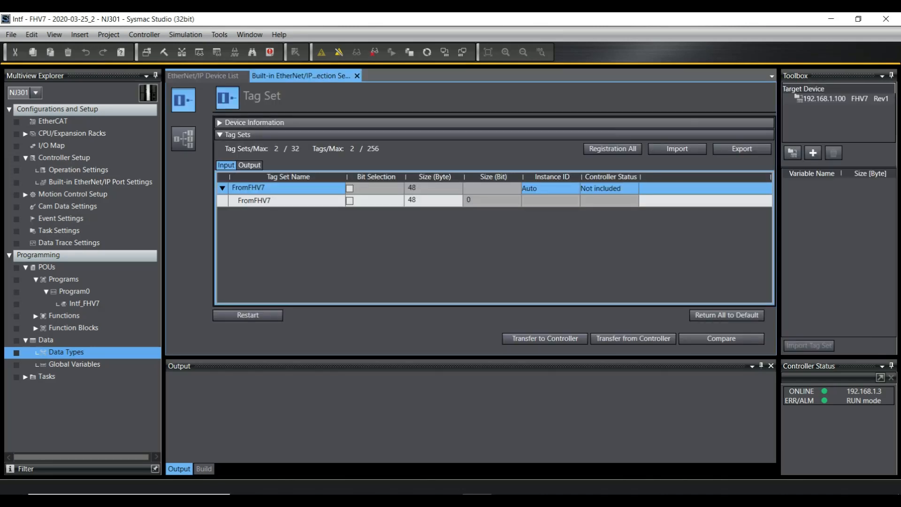
Step: Transfer the EtherNet/IP connection settings to the controller in RUN mode, and close the settings and the device list
{"action": "left_click", "coordinate": [544, 339]}
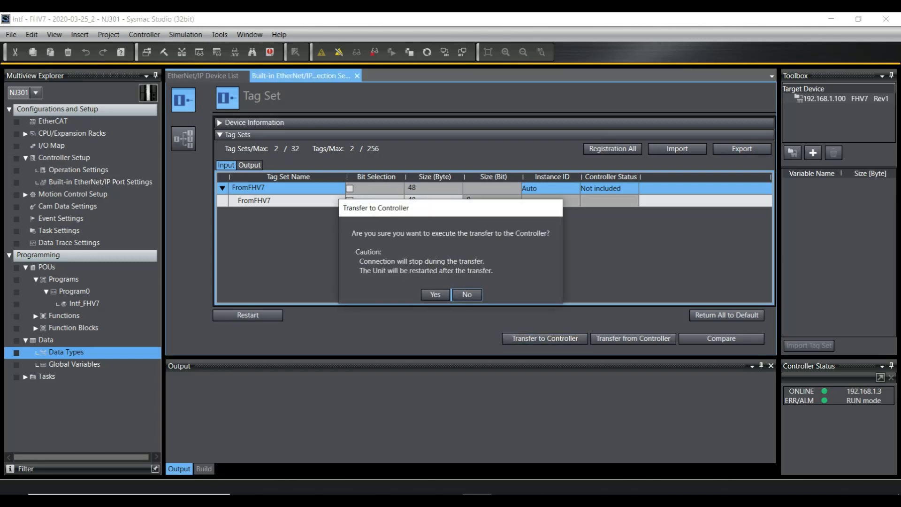
{"action": "left_click", "coordinate": [435, 294]}
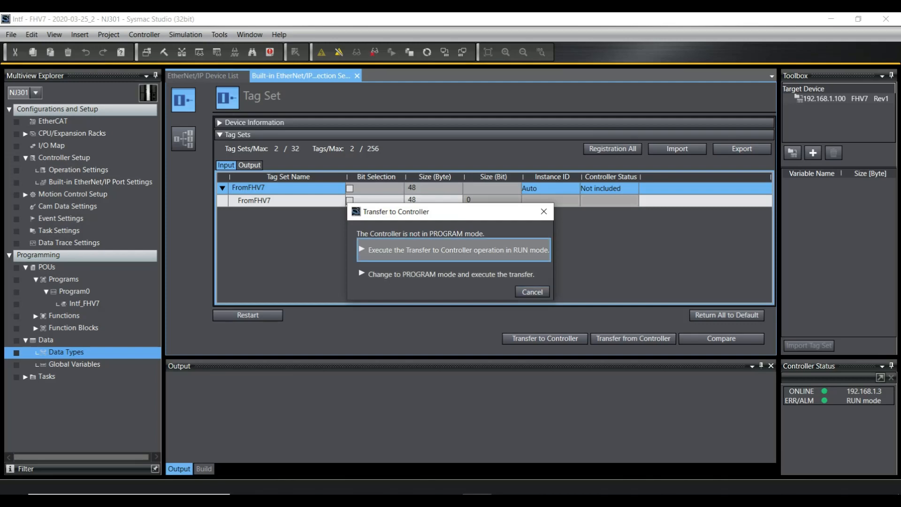
{"action": "left_click", "coordinate": [450, 250]}
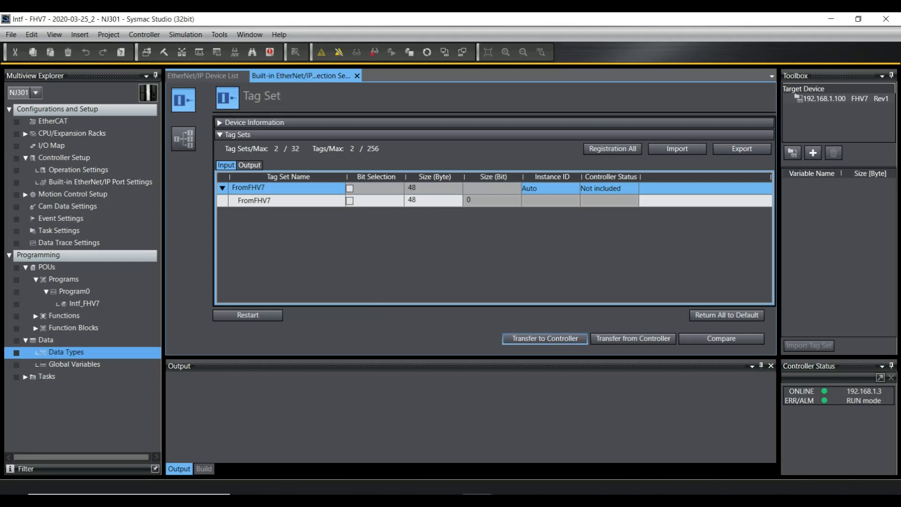
{"action": "left_click", "coordinate": [357, 76]}
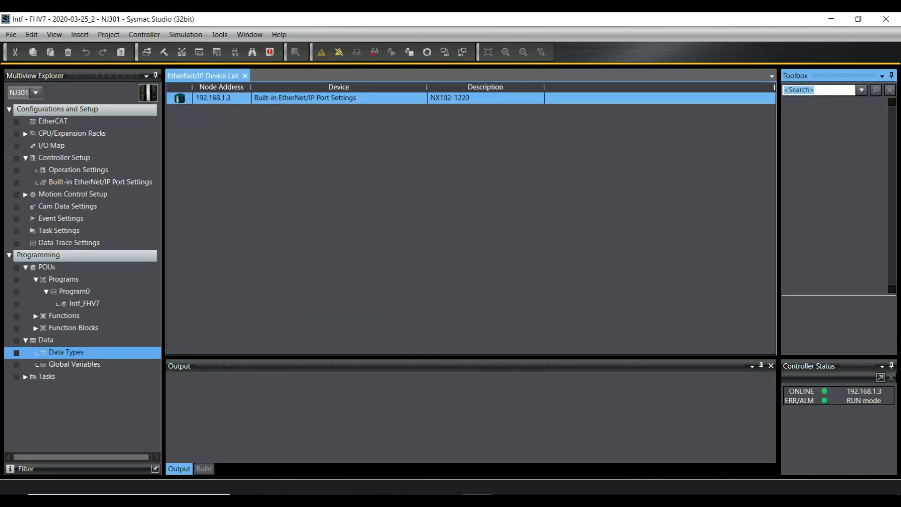
{"action": "left_click", "coordinate": [244, 76]}
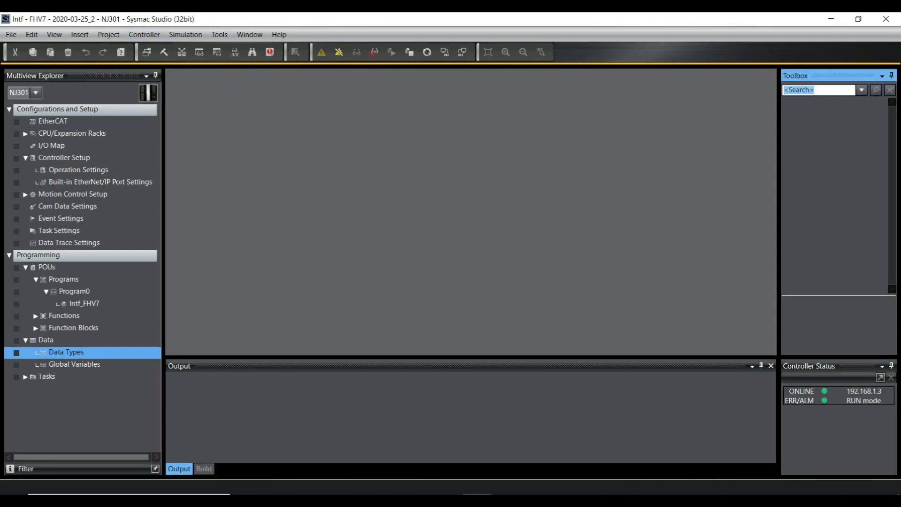
Step: Monitor the status of the built-in EtherNet/IP port at 192.168.1.3 and check the controller errors in Troubleshooting
{"action": "left_click", "coordinate": [219, 34]}
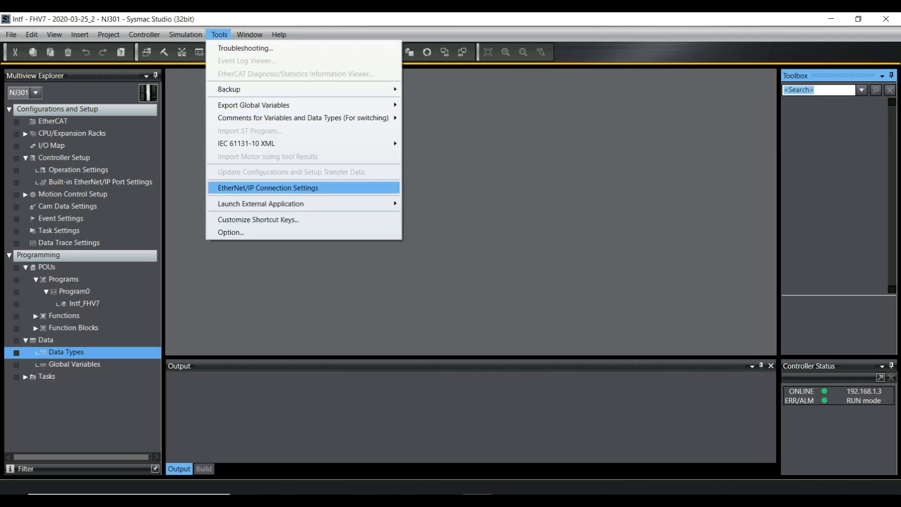
{"action": "key", "text": "Return"}
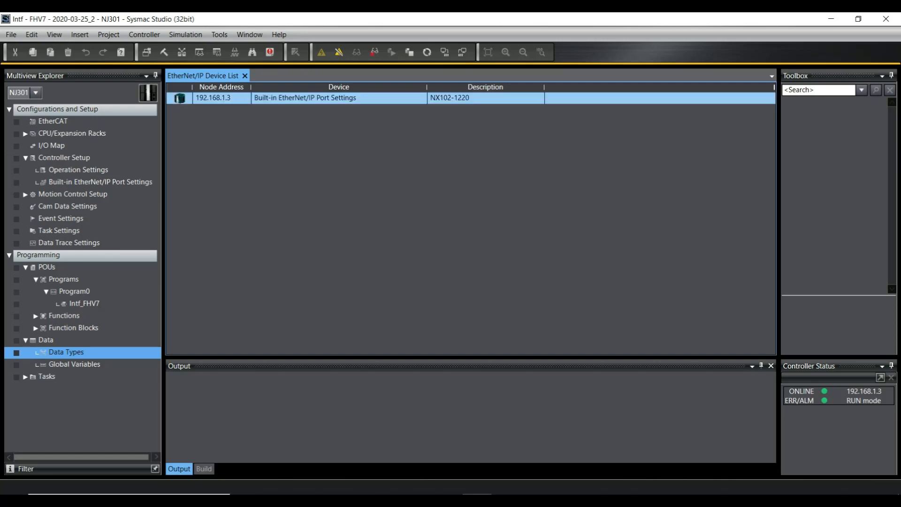
{"action": "right_click", "coordinate": [279, 99]}
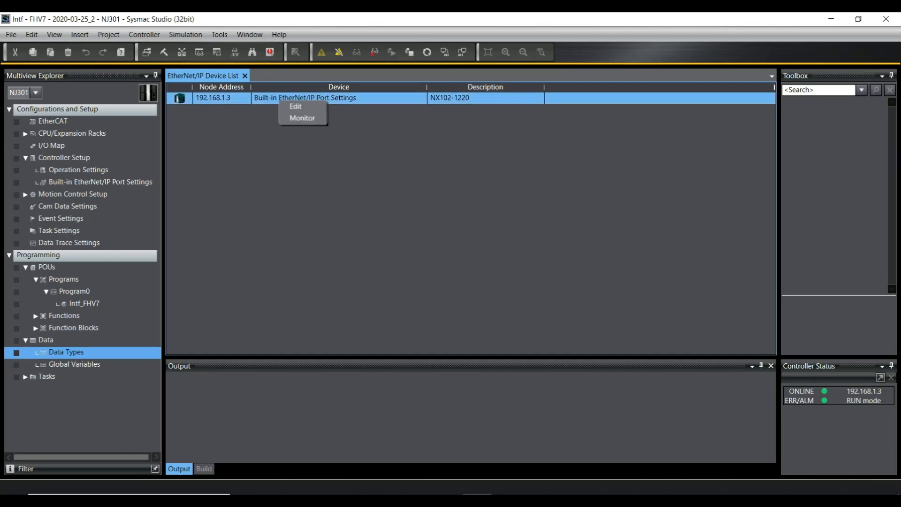
{"action": "key", "text": "Return"}
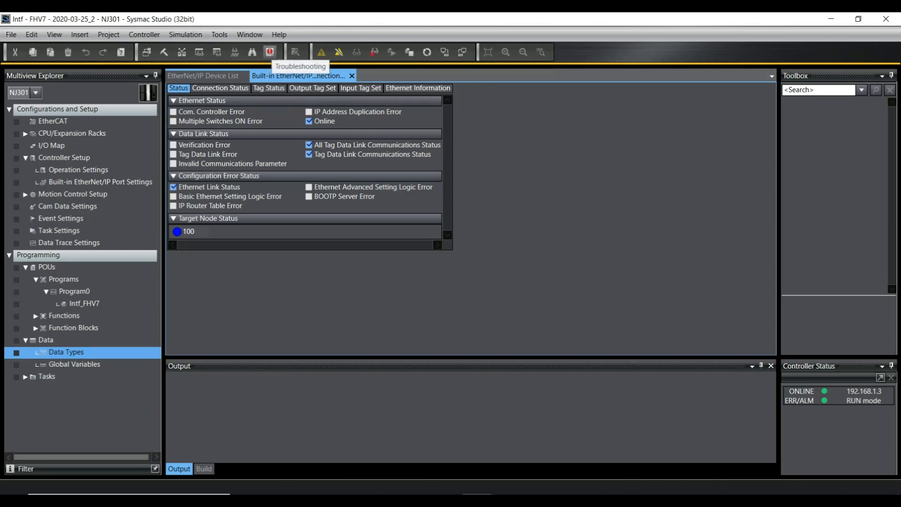
{"action": "left_click", "coordinate": [269, 52]}
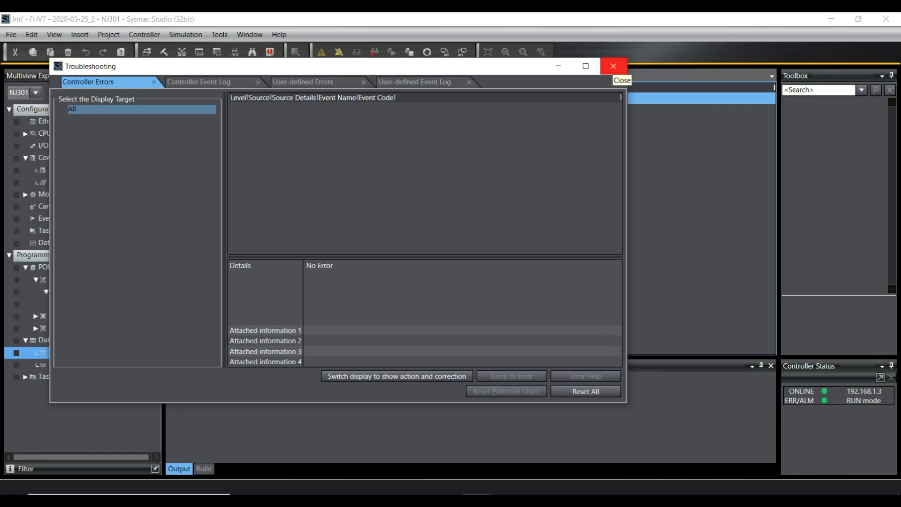
{"action": "left_click", "coordinate": [612, 65]}
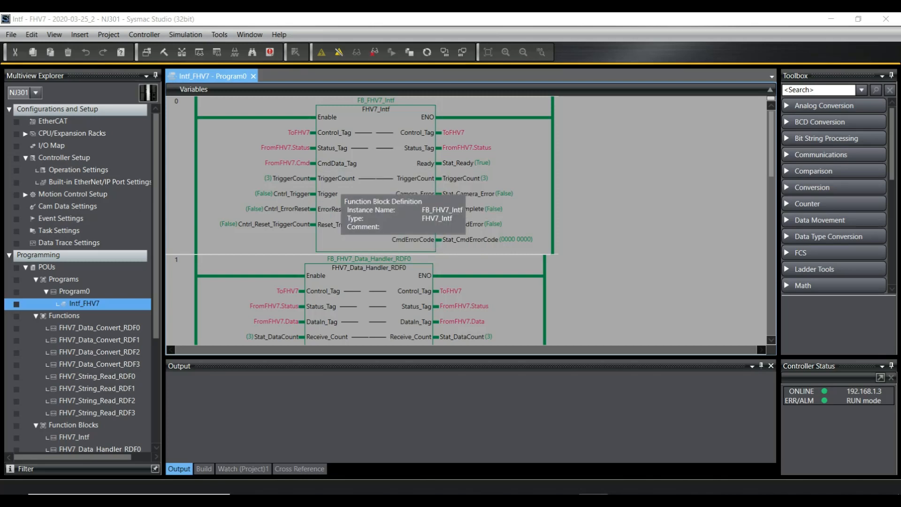
{"action": "scroll", "coordinate": [337, 192], "scroll_direction": "down", "scroll_amount": 1}
{"action": "scroll", "coordinate": [338, 193], "scroll_direction": "up", "scroll_amount": 1}
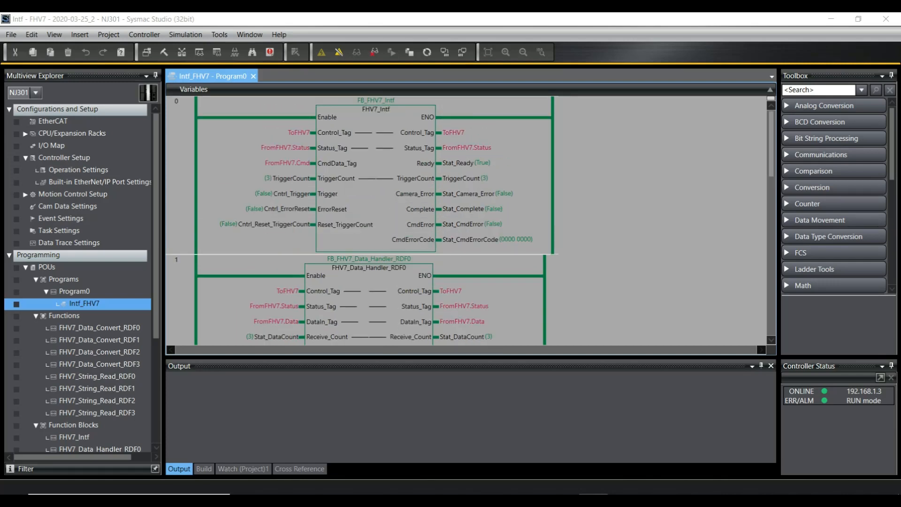
Step: Enlarge the program editor and review the FHV7_Intf, FHV7_Data_Handler_RDF0 and FHV7_Func_Scene blocks in Intf_FHV7
{"action": "scroll", "coordinate": [338, 192], "scroll_direction": "down", "scroll_amount": 1}
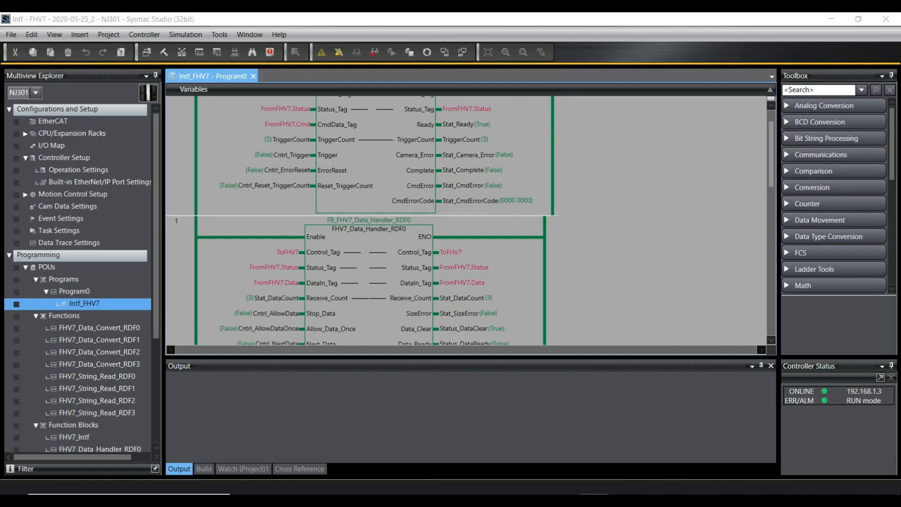
{"action": "scroll", "coordinate": [469, 221], "scroll_direction": "up", "scroll_amount": 1}
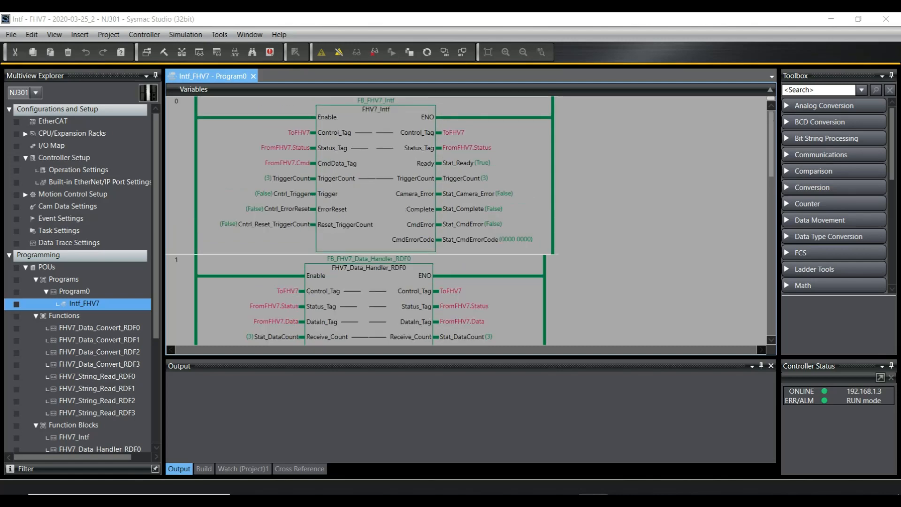
{"action": "scroll", "coordinate": [319, 188], "scroll_direction": "down", "scroll_amount": 3}
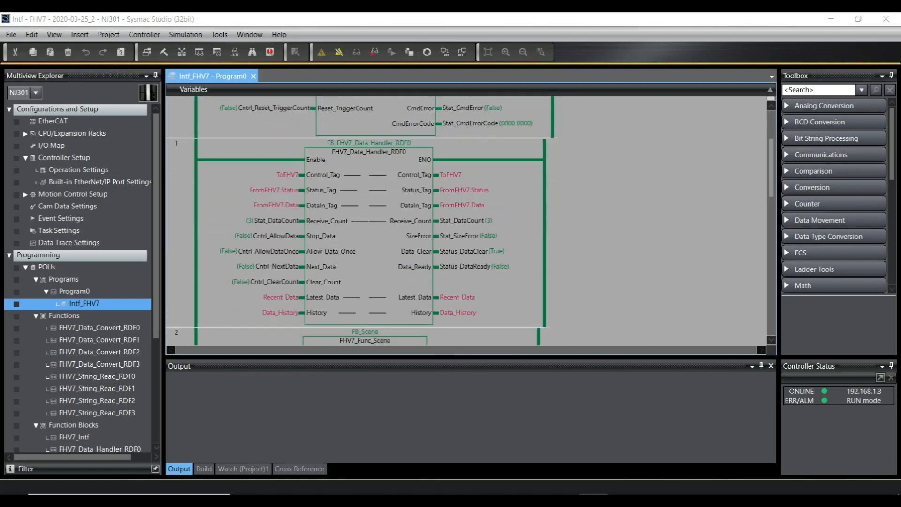
{"action": "left_click_drag", "start_coordinate": [404, 358], "coordinate": [404, 442]}
{"action": "scroll", "coordinate": [364, 271], "scroll_direction": "down", "scroll_amount": 3}
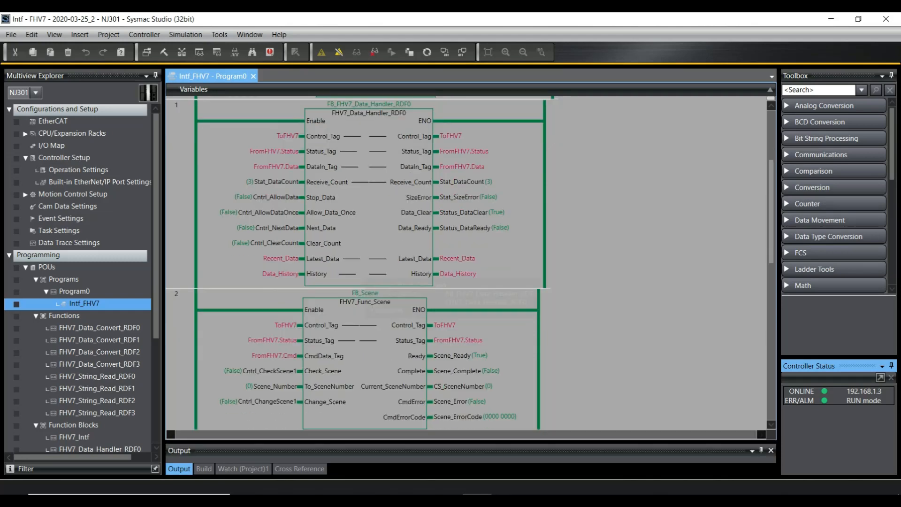
{"action": "scroll", "coordinate": [364, 271], "scroll_direction": "up", "scroll_amount": 6}
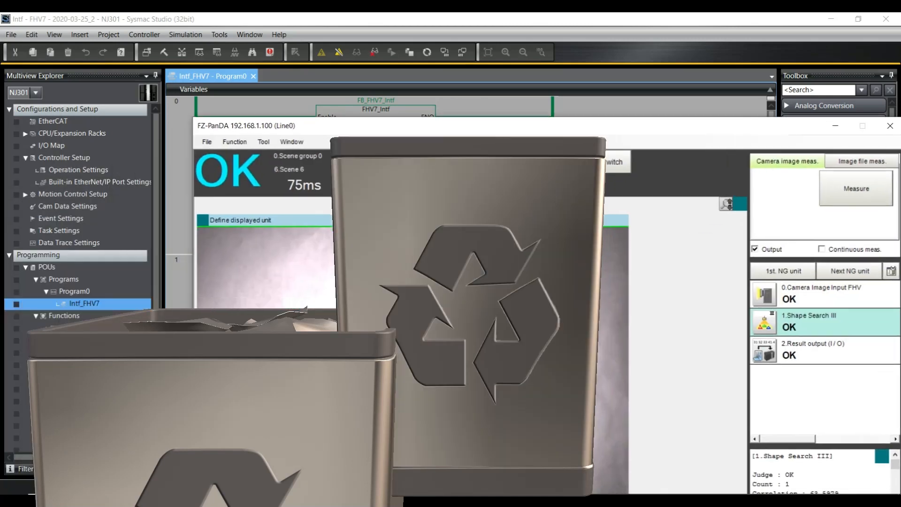
Step: Set Cntrl_Trigger to True on the FHV7_Intf block, check the camera's measurement in FZ-PanDA, and return to Sysmac Studio
{"action": "left_click_drag", "start_coordinate": [469, 126], "coordinate": [486, 48]}
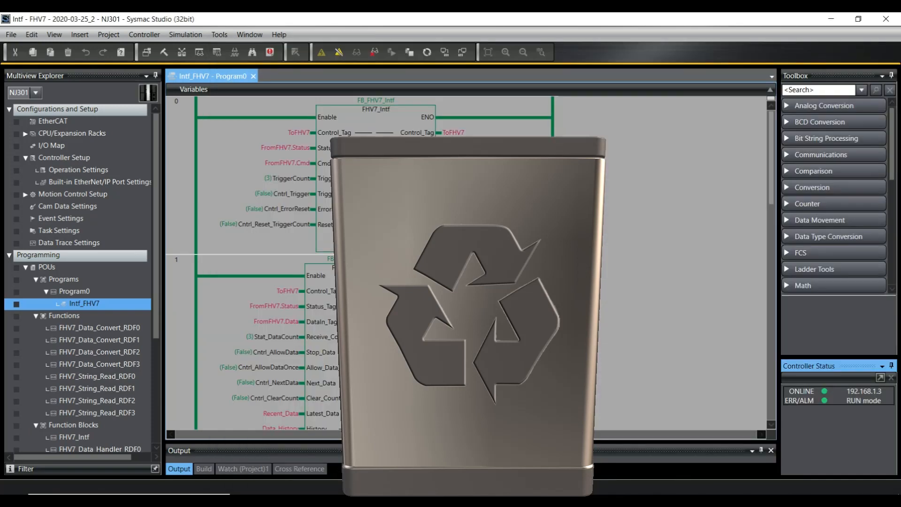
{"action": "left_click", "coordinate": [277, 179]}
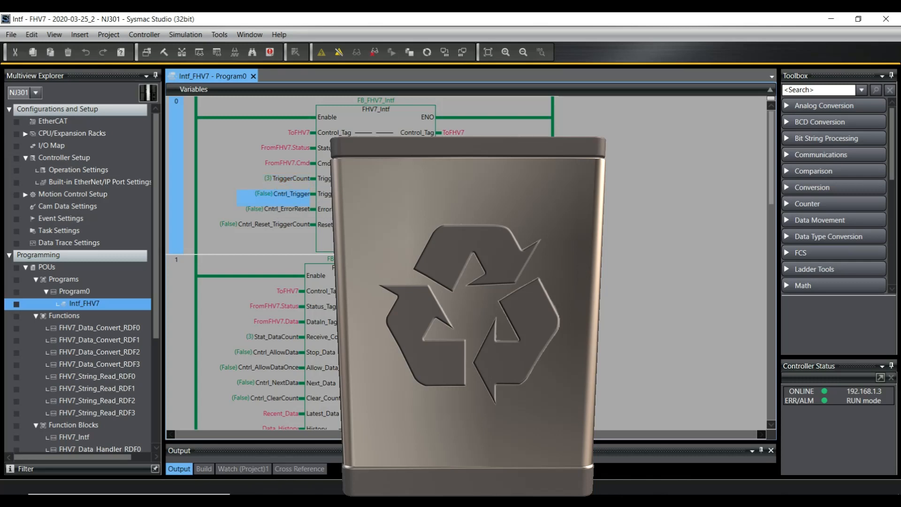
{"action": "double_click", "coordinate": [263, 194]}
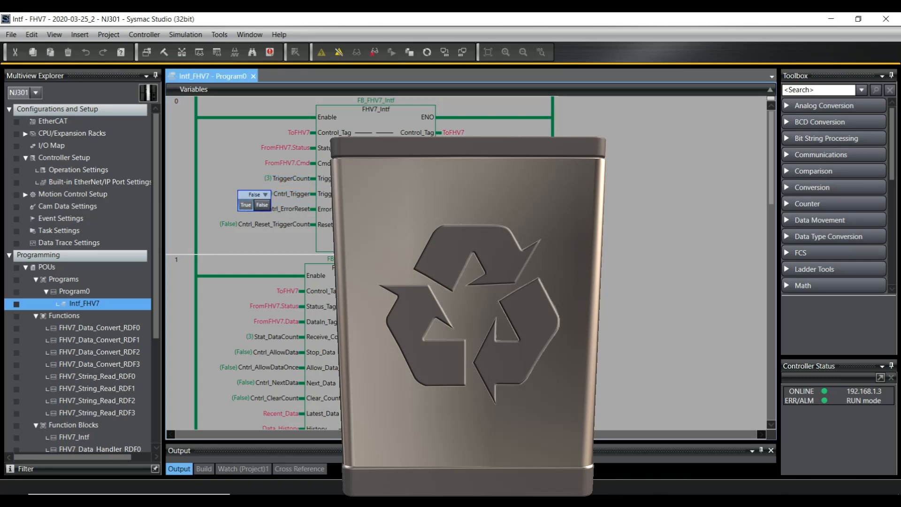
{"action": "left_click", "coordinate": [246, 205]}
{"action": "key", "text": "alt+Tab"}
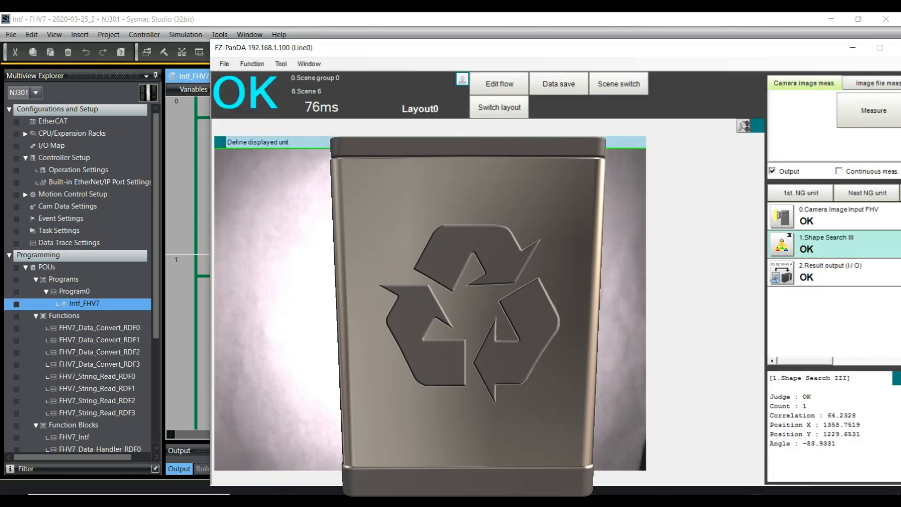
{"action": "key", "text": "alt+Tab"}
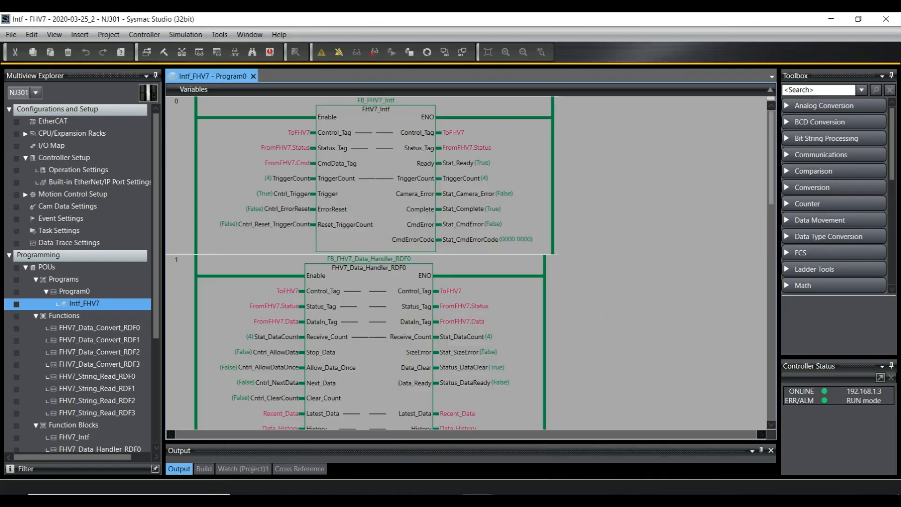
Step: Enlarge the output area, show the project watch list, and inspect the received data and the FromFHV7 variable
{"action": "left_click_drag", "start_coordinate": [375, 442], "coordinate": [376, 379]}
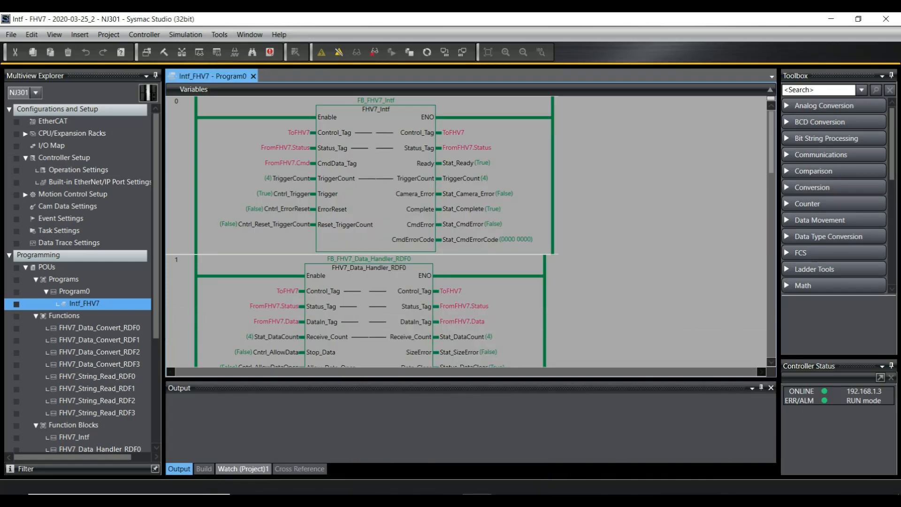
{"action": "left_click", "coordinate": [243, 468]}
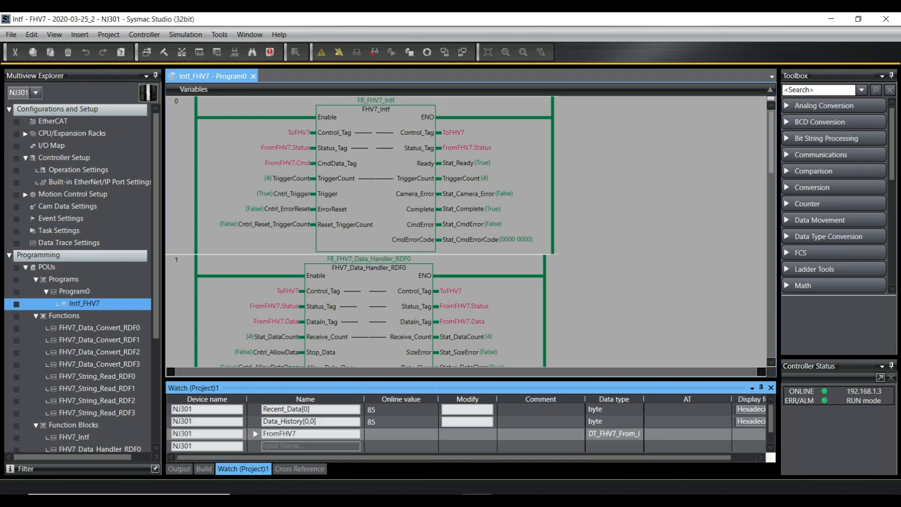
{"action": "left_click", "coordinate": [255, 433]}
{"action": "left_click", "coordinate": [255, 433]}
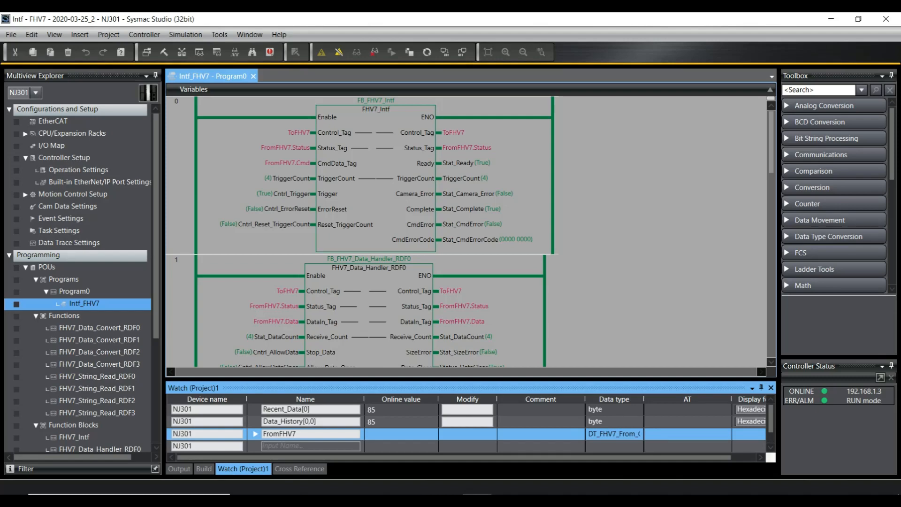
Step: Examine the remaining Intf_FHV7 blocks for data handling, scene and scene group, unit data, custom commands, and string and data conversion
{"action": "left_click", "coordinate": [368, 313]}
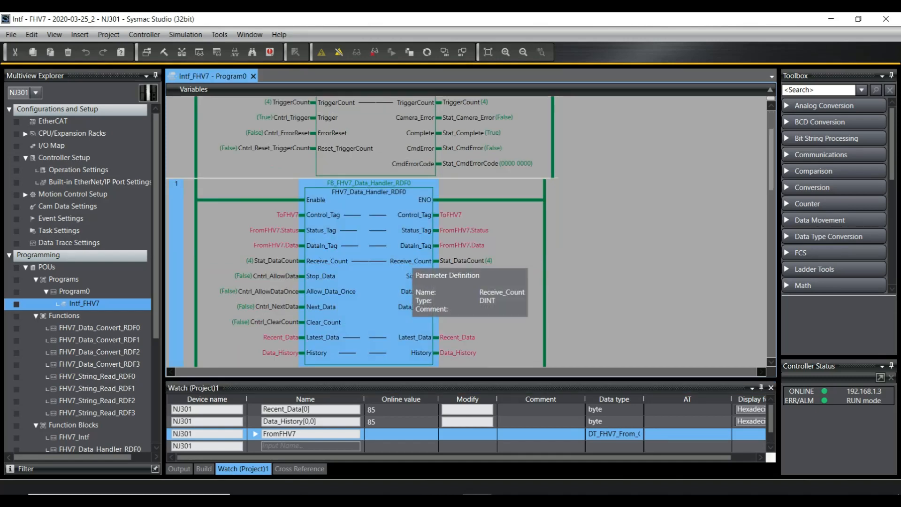
{"action": "scroll", "coordinate": [413, 272], "scroll_direction": "down", "scroll_amount": 10}
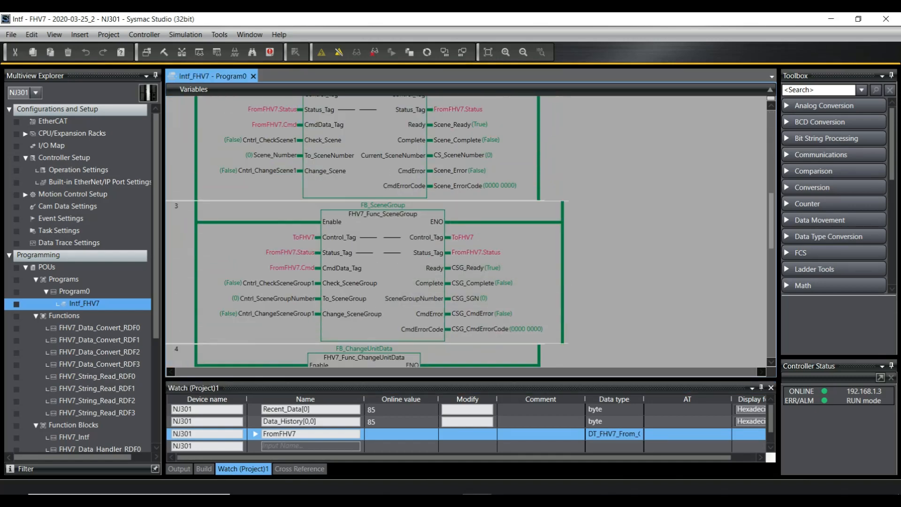
{"action": "scroll", "coordinate": [413, 272], "scroll_direction": "down", "scroll_amount": 1}
{"action": "scroll", "coordinate": [80, 277], "scroll_direction": "down", "scroll_amount": 4}
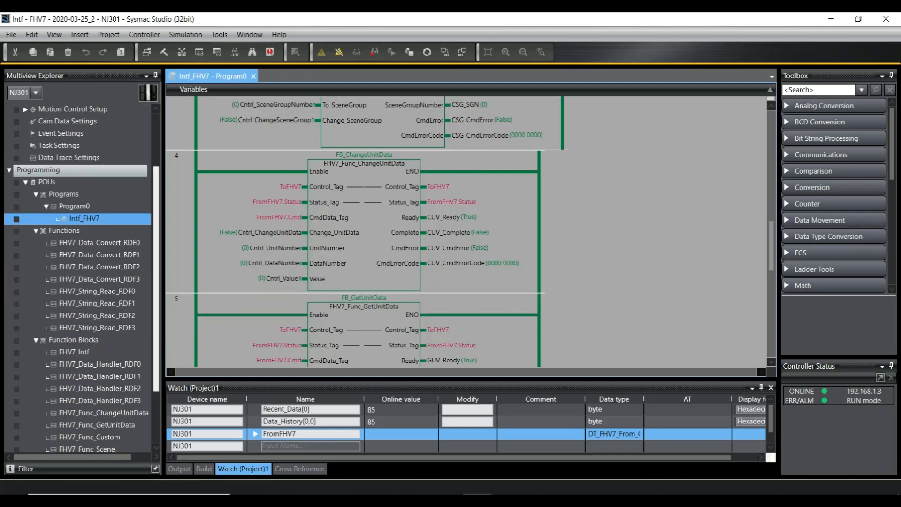
{"action": "scroll", "coordinate": [94, 389], "scroll_direction": "up", "scroll_amount": 1}
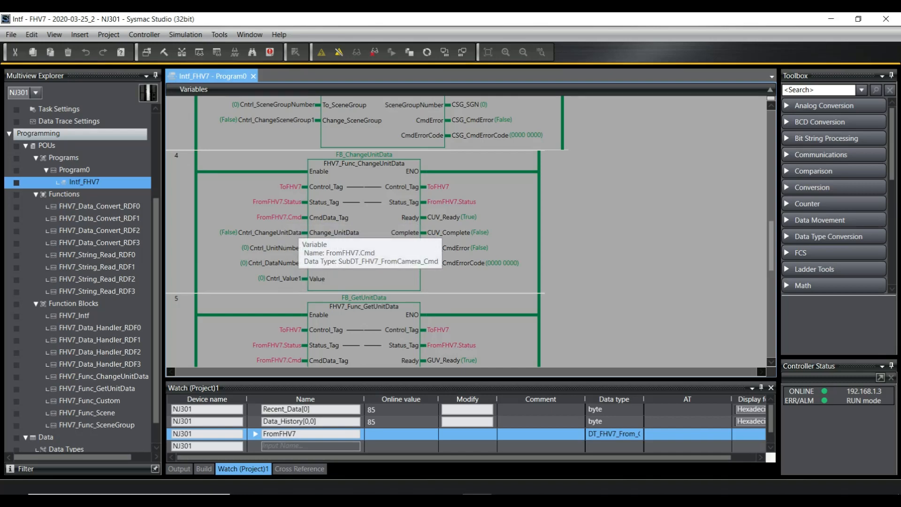
{"action": "scroll", "coordinate": [295, 230], "scroll_direction": "down", "scroll_amount": 10}
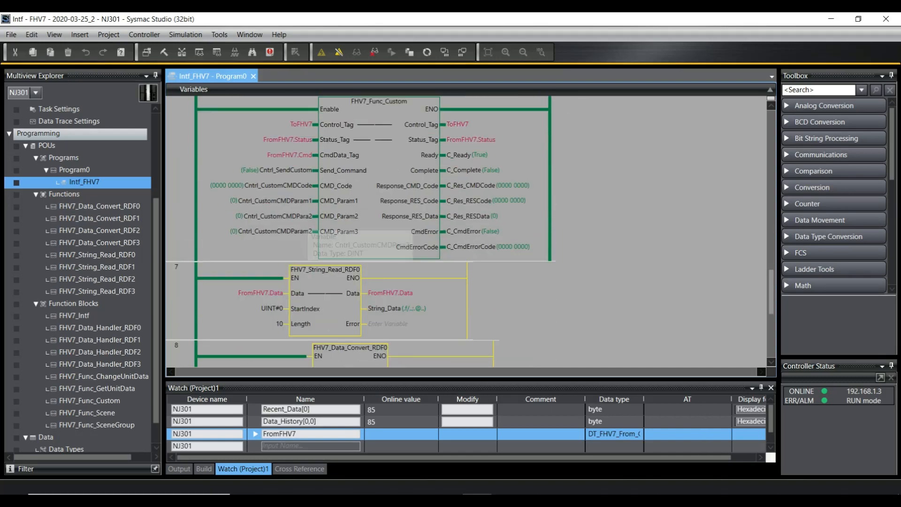
{"action": "scroll", "coordinate": [308, 231], "scroll_direction": "up", "scroll_amount": 15}
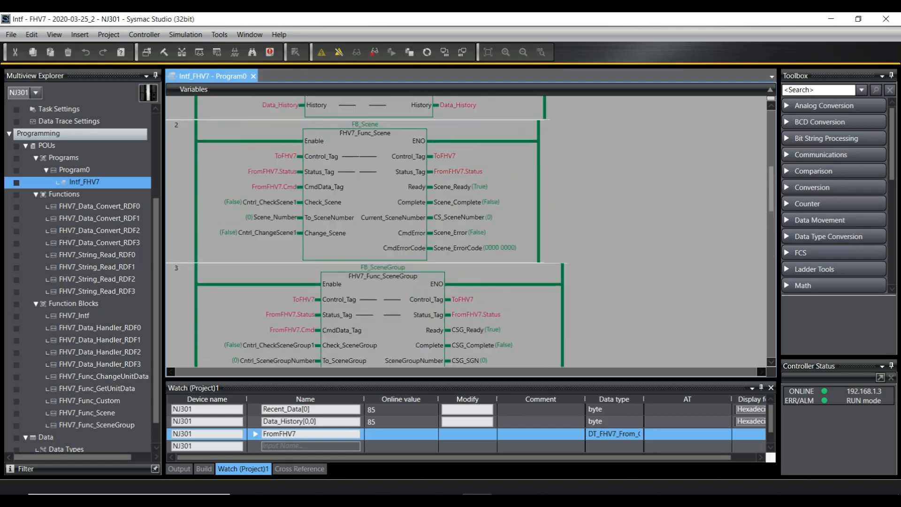
{"action": "scroll", "coordinate": [308, 230], "scroll_direction": "up", "scroll_amount": 2}
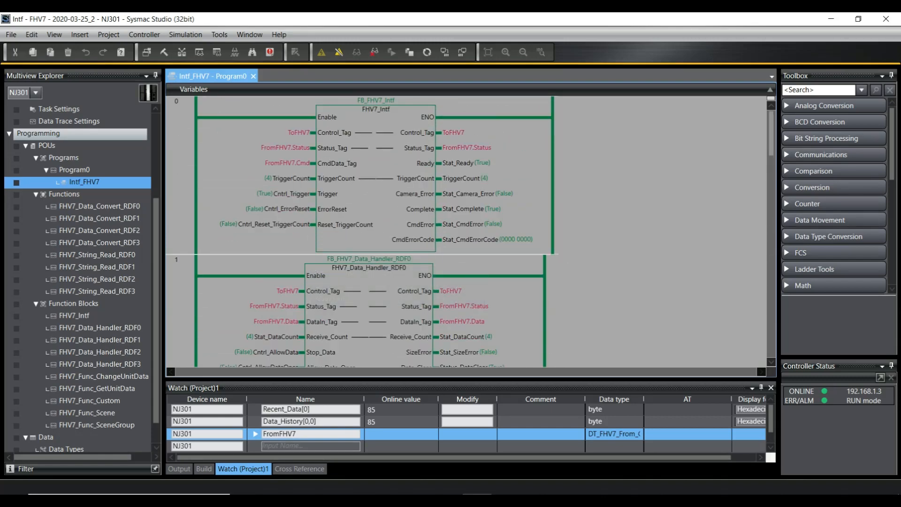
{"action": "left_click", "coordinate": [593, 500]}
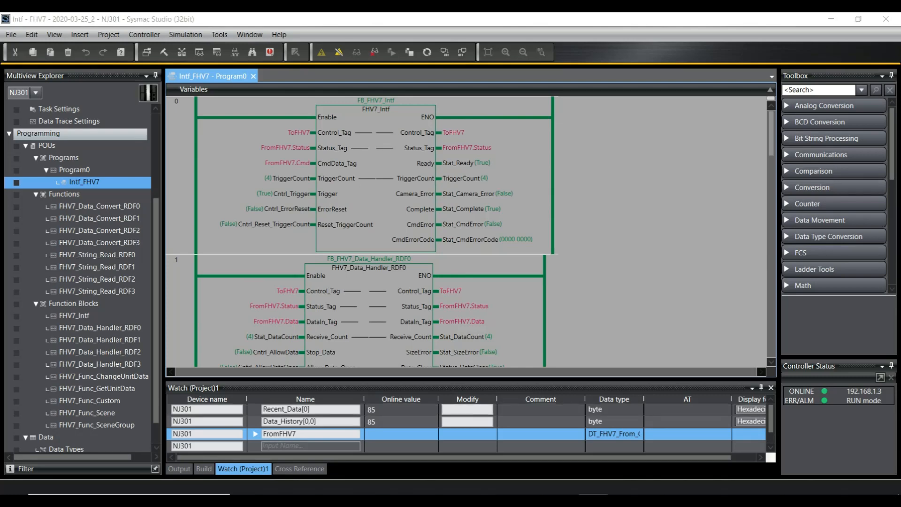